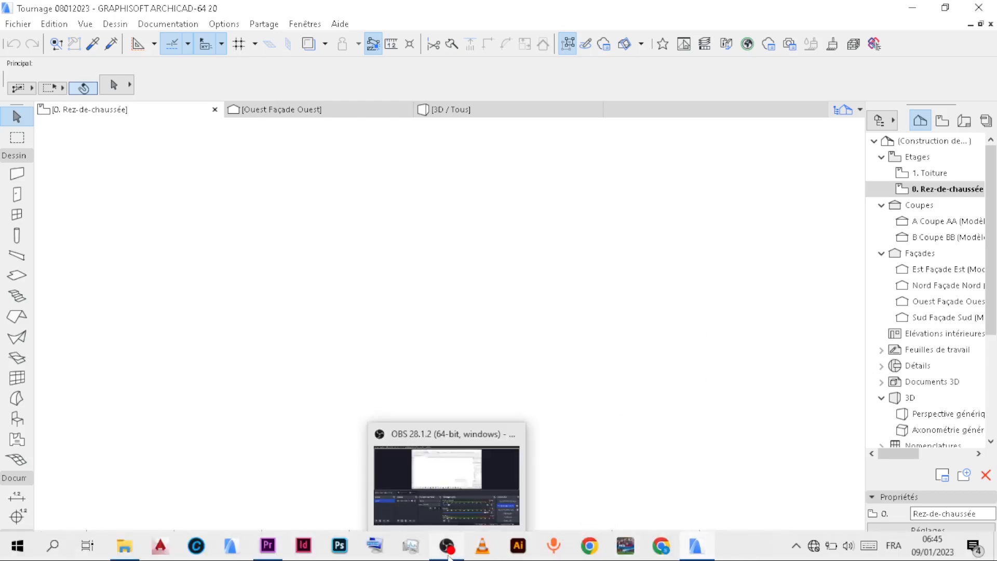
click(446, 545)
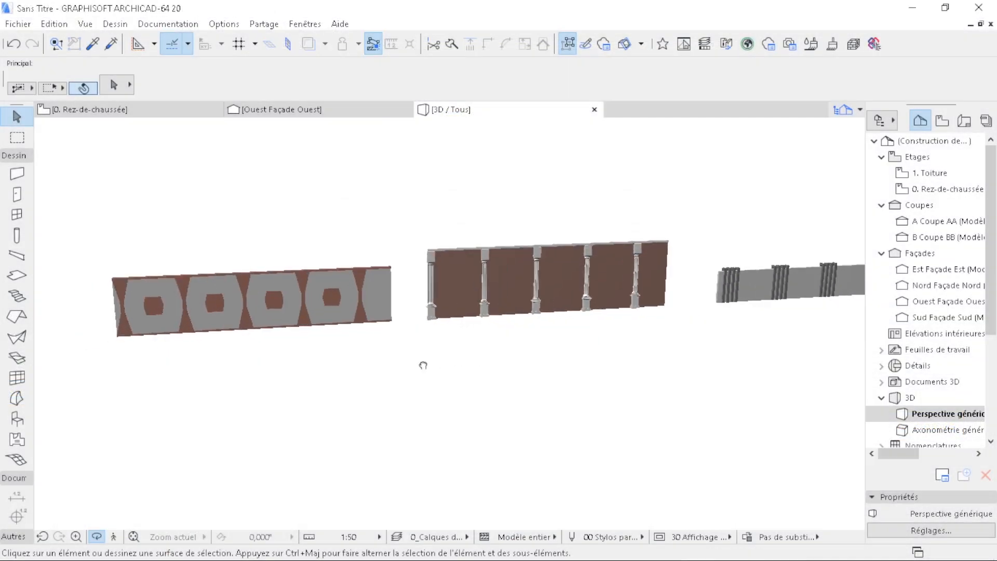
drag(511, 371, 490, 367)
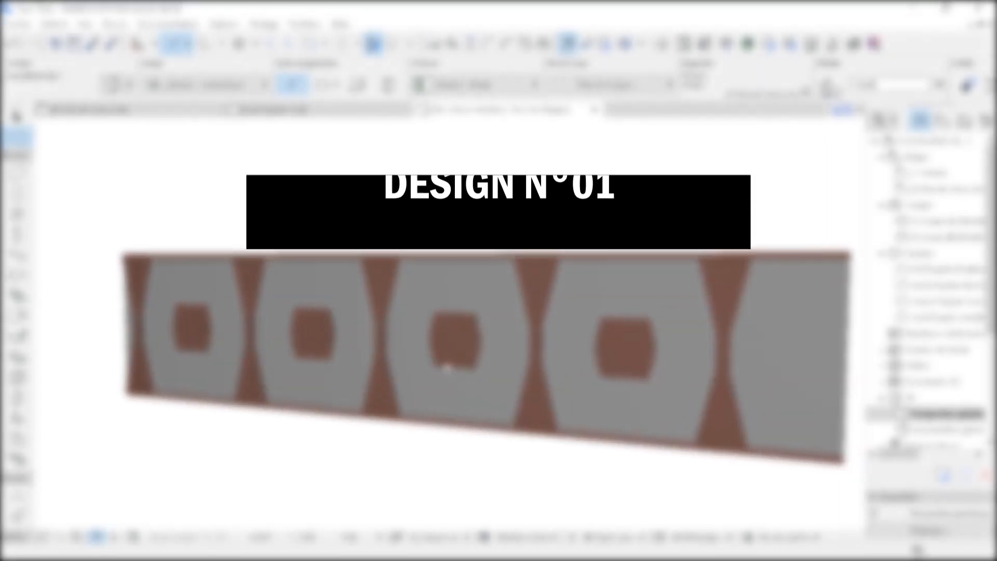
middle_drag(447, 367, 443, 363)
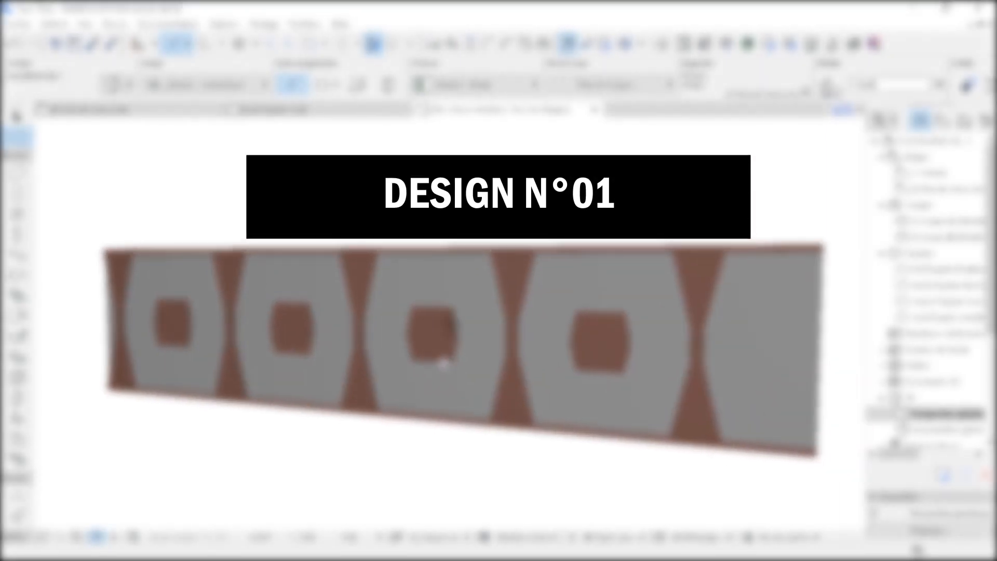
scroll(441, 236, down, 2)
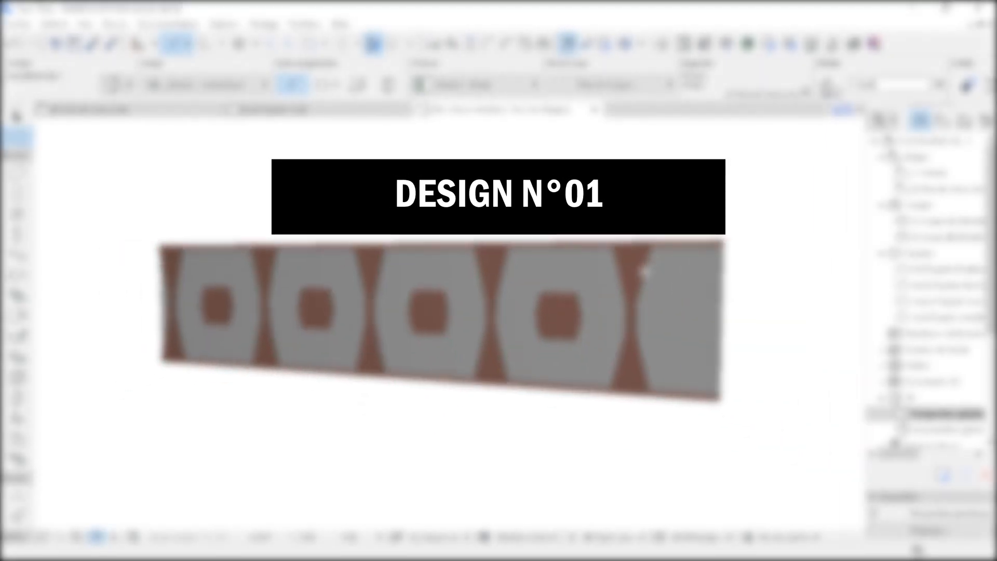
drag(644, 270, 583, 269)
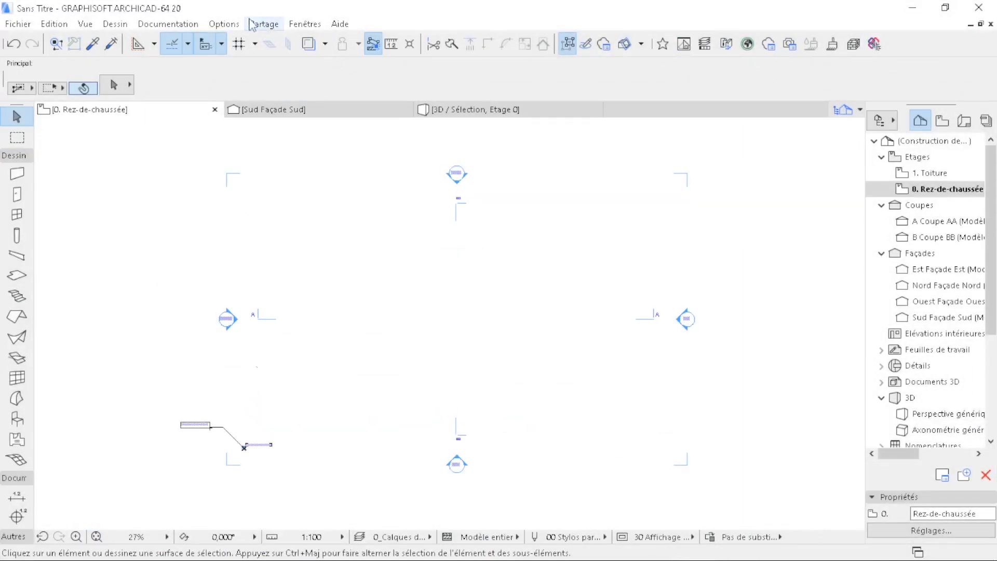
- Check the project's working units for the model, layout and angles without changing them
click(235, 25)
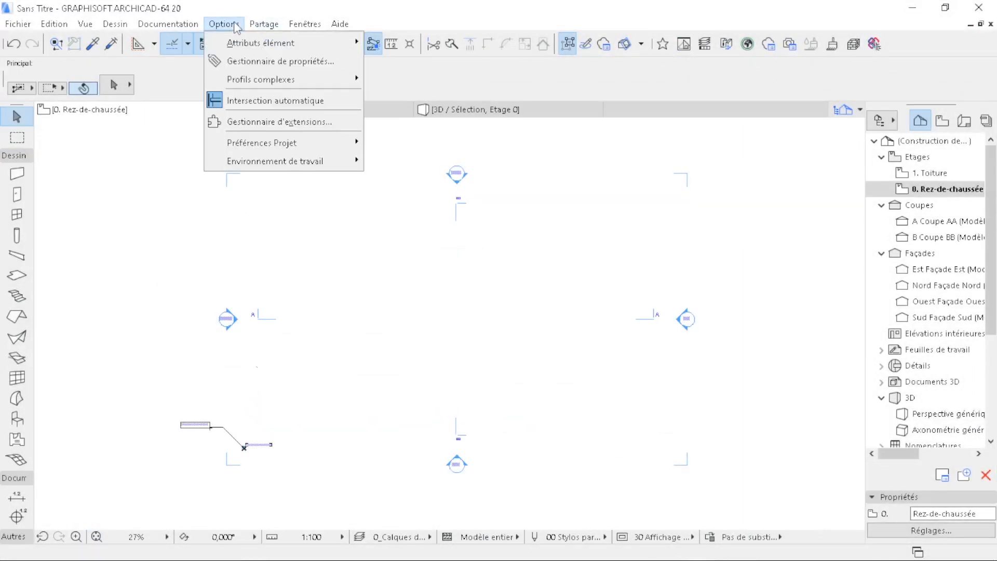
mouse_move(270, 142)
click(400, 141)
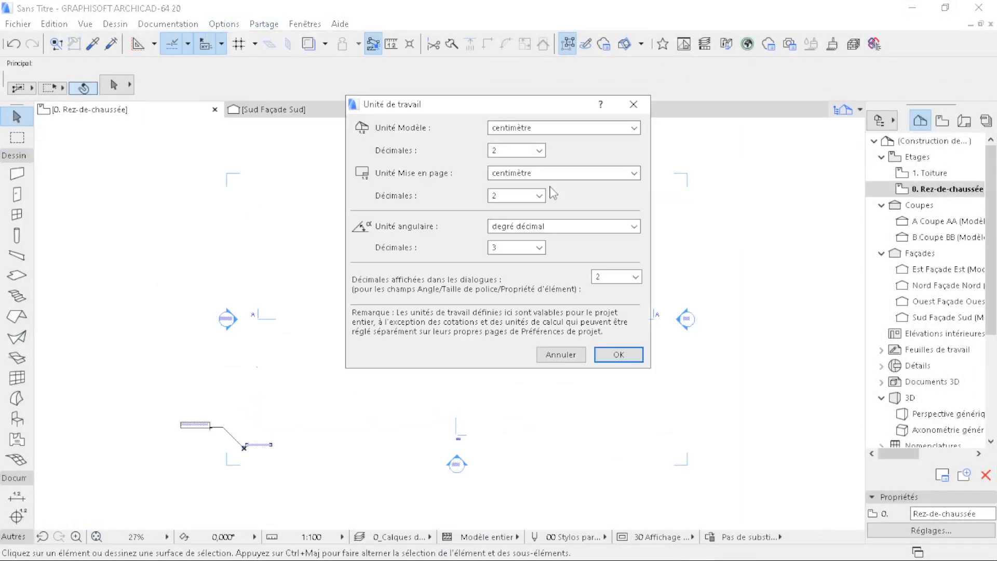
key(Return)
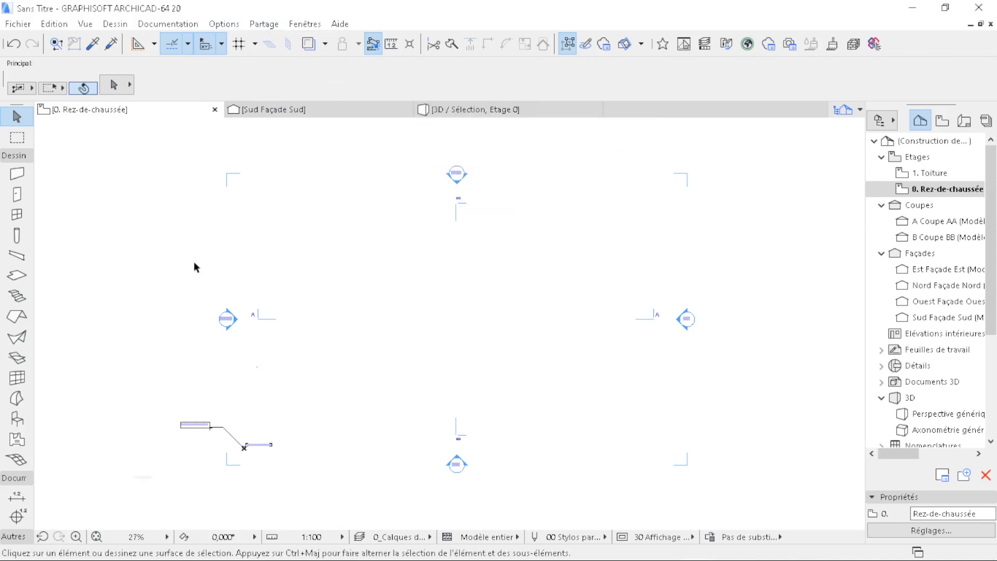
- Set the default wall to a basic structure in Cloison - Brique ciment, 310 cm high and 15 cm thick
click(17, 174)
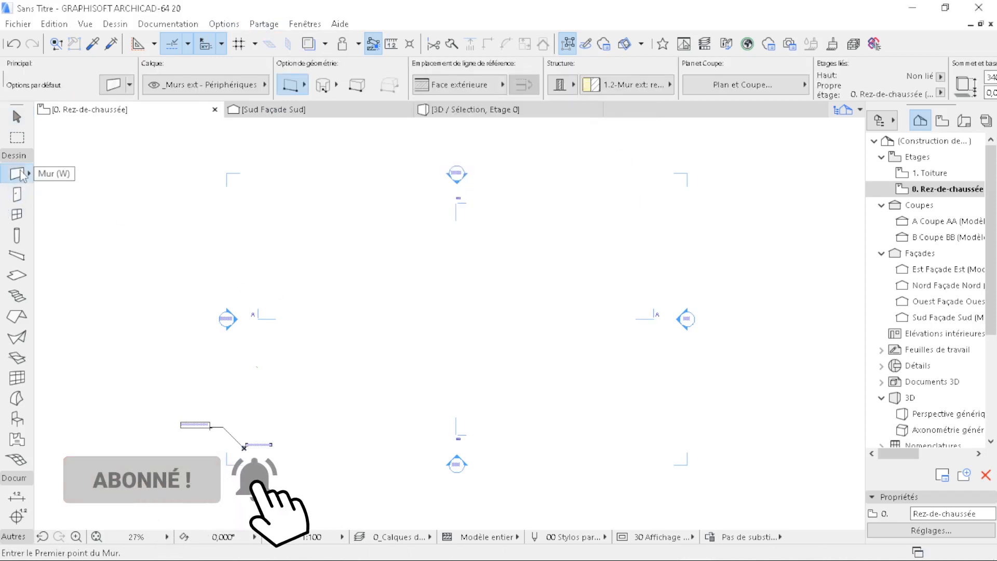
key(ctrl+t)
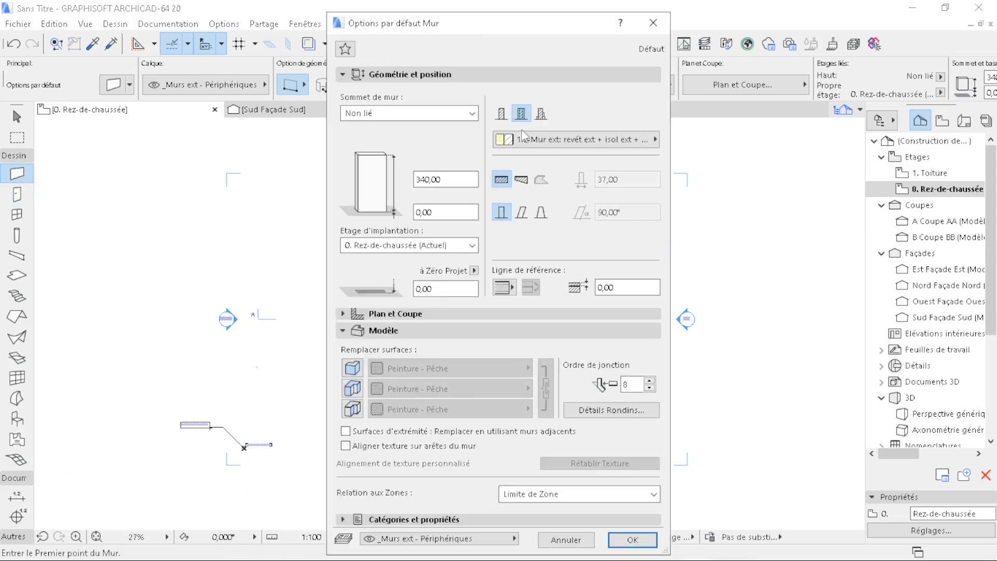
click(501, 114)
click(571, 139)
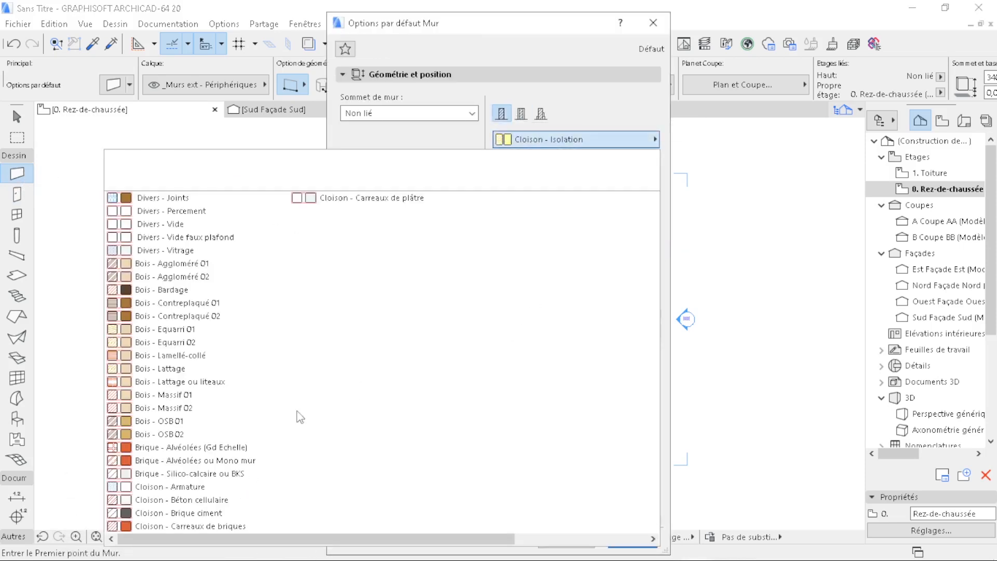
click(162, 499)
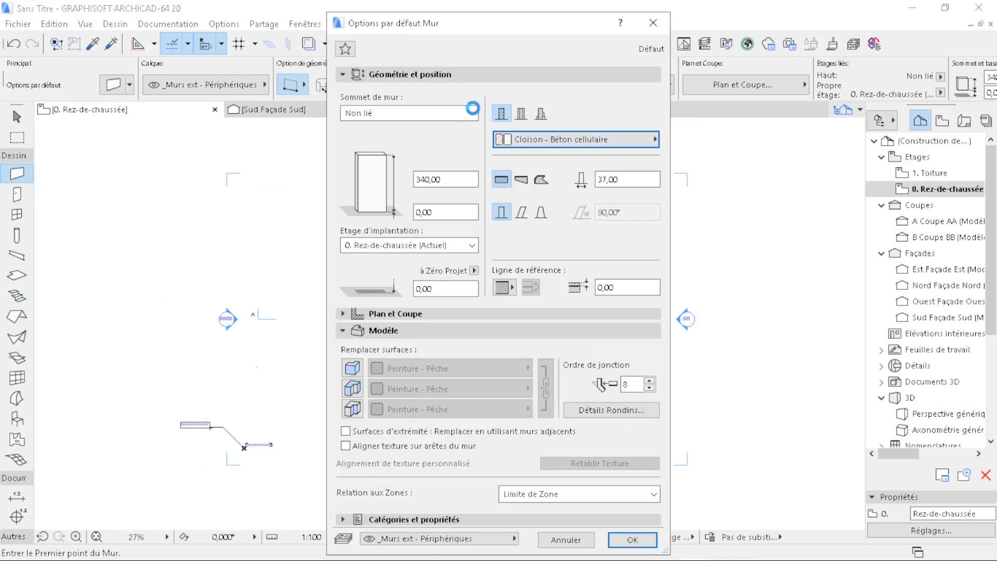
click(571, 140)
click(162, 513)
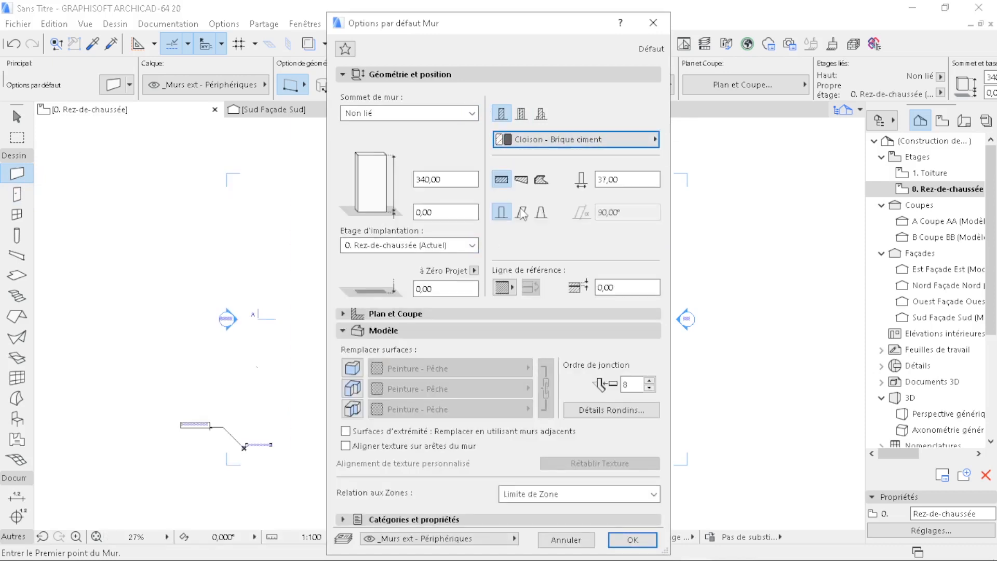
click(443, 182)
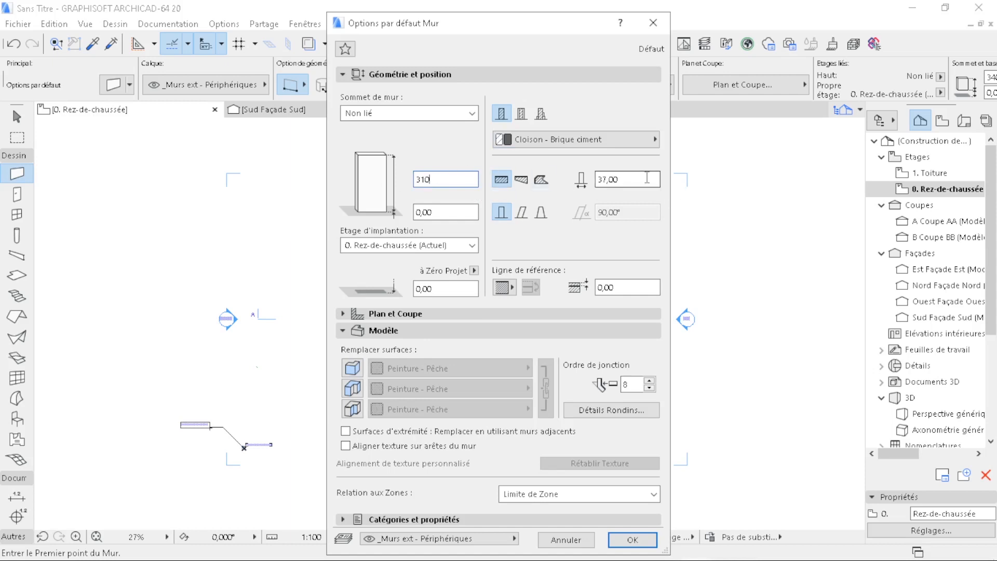
key(Tab)
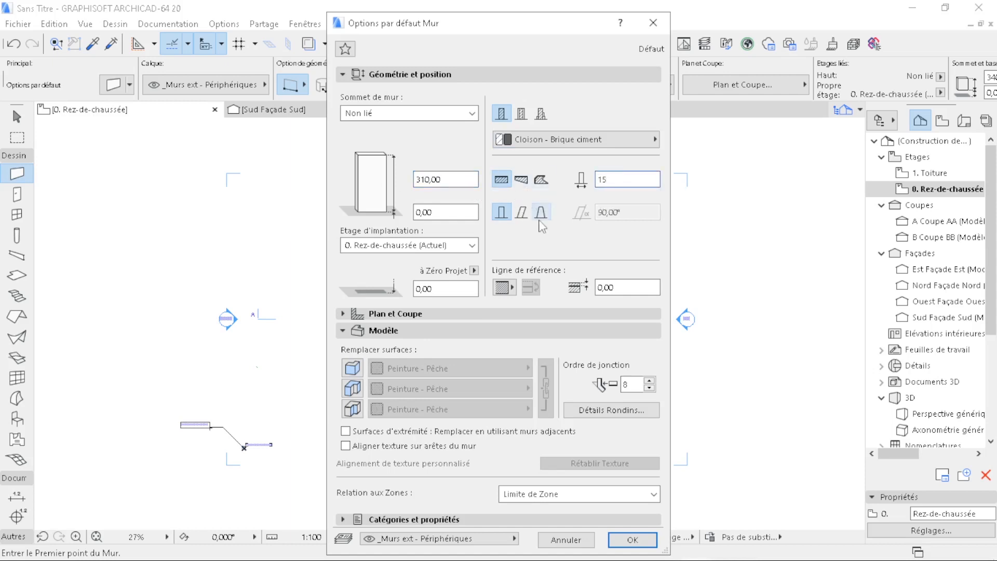
- Override all three default wall surfaces with Enduit - Blanc nature and accept the wall settings
click(352, 368)
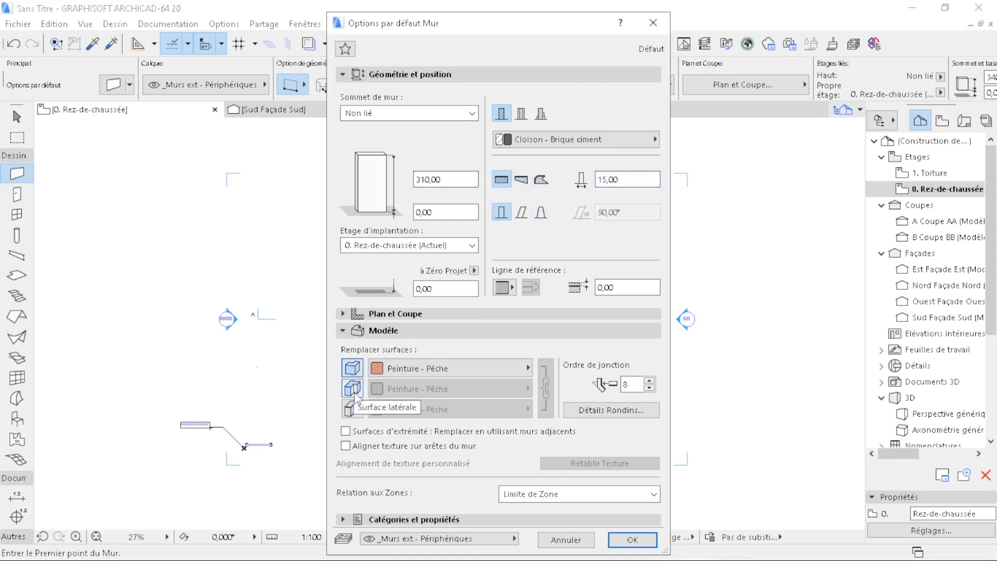
click(352, 388)
click(353, 409)
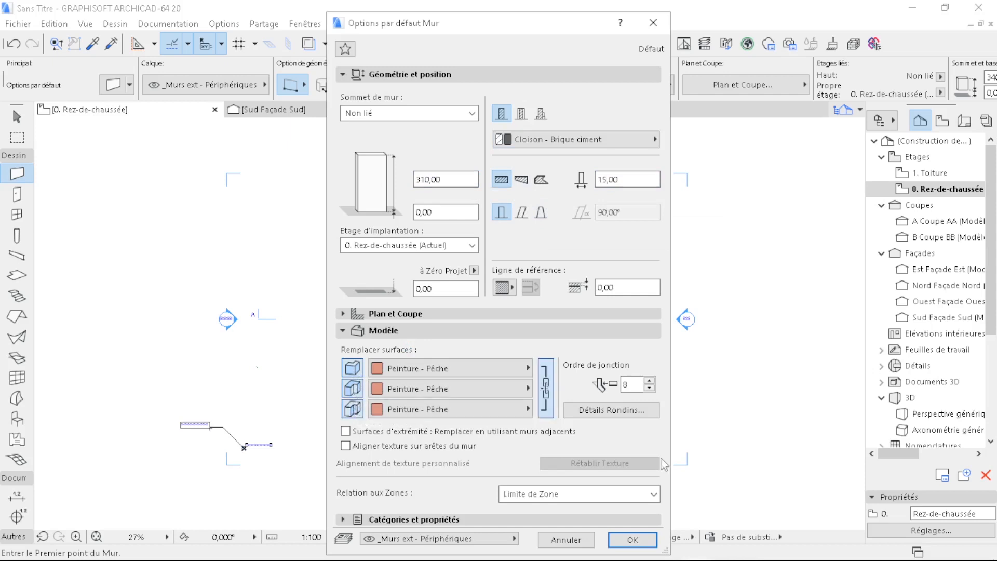
click(527, 368)
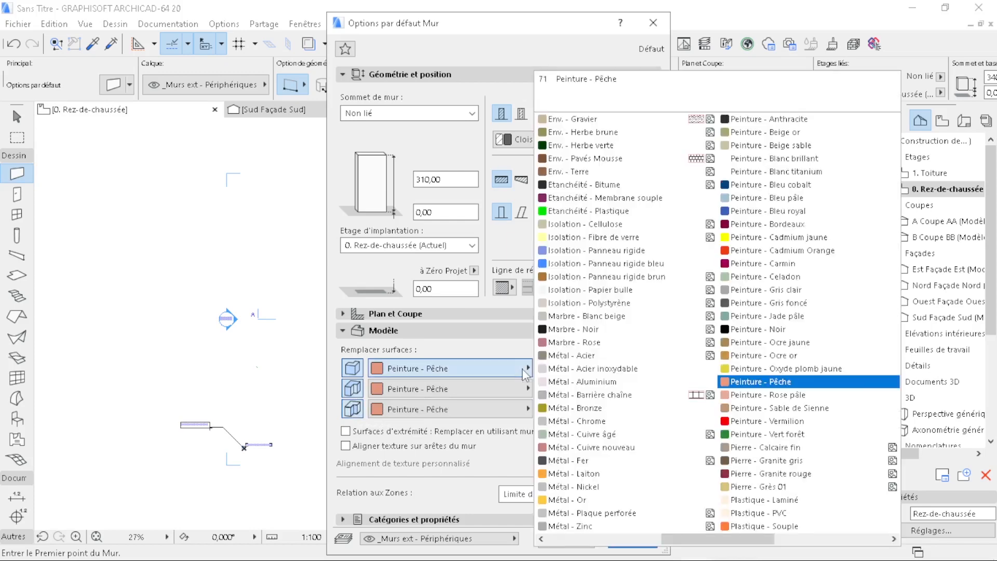
scroll(753, 322, up, 5)
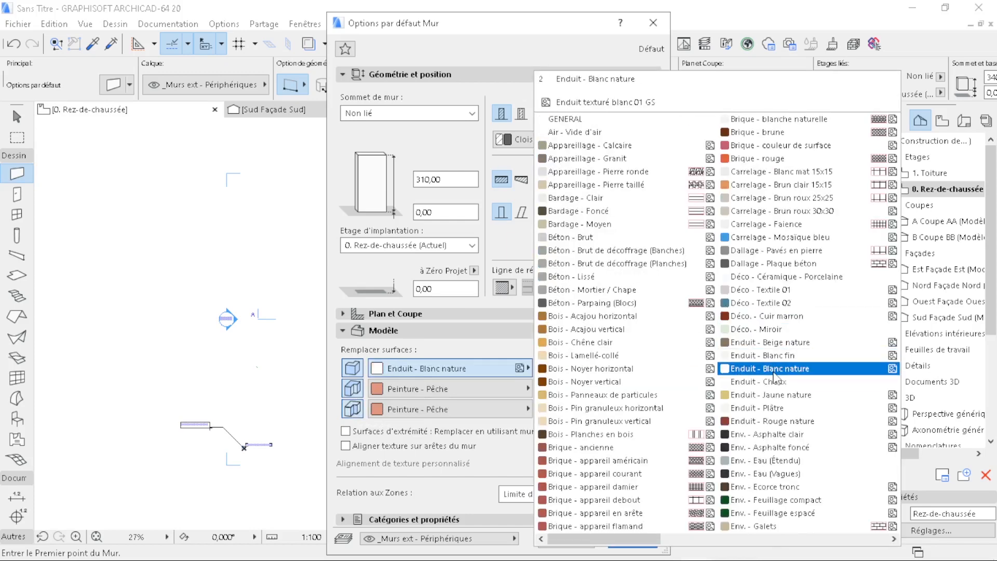
click(773, 368)
click(631, 540)
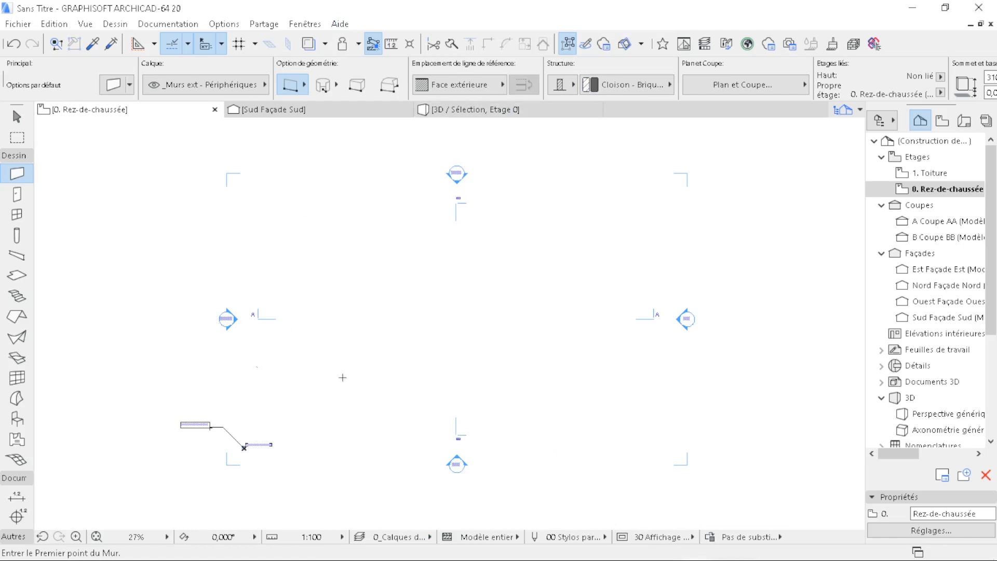
- Draw a horizontal wall 1500 cm long on the ground floor plan, east of the Ouest elevation marker
scroll(325, 309, up, 3)
click(240, 416)
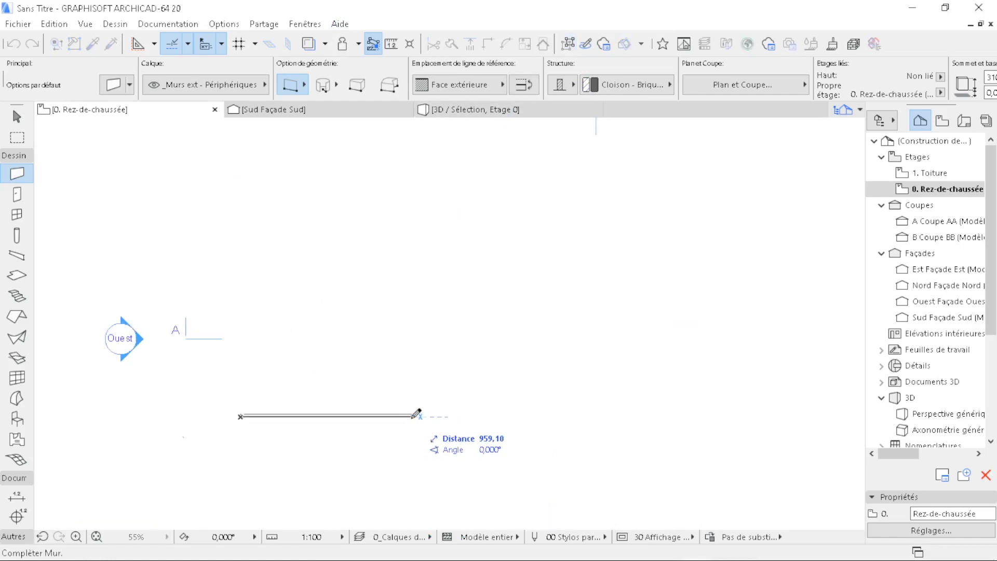
text(15)
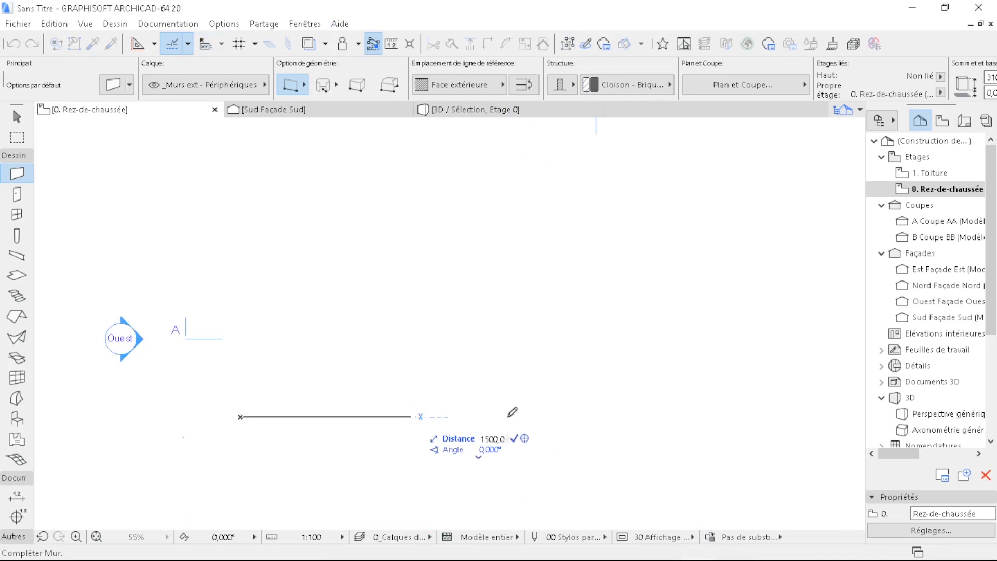
text(00)
key(Return)
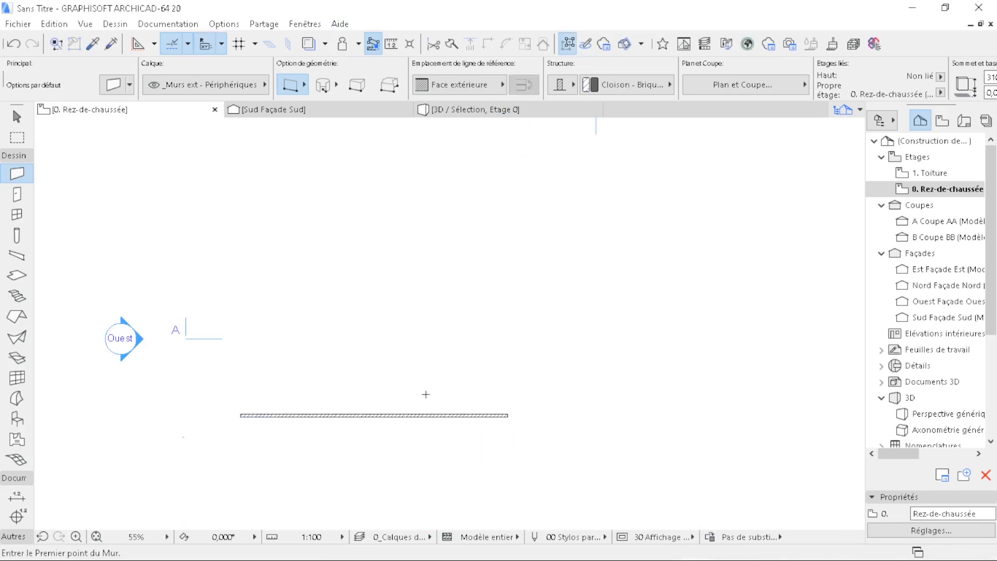
key(Escape)
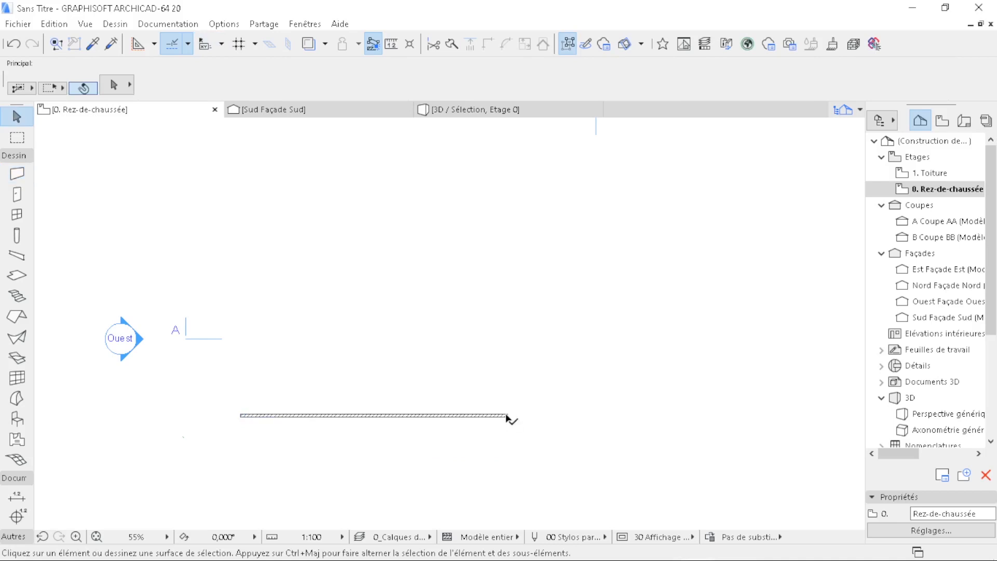
- Place two copies of the wall in line to its east, leaving a gap between each
click(508, 417)
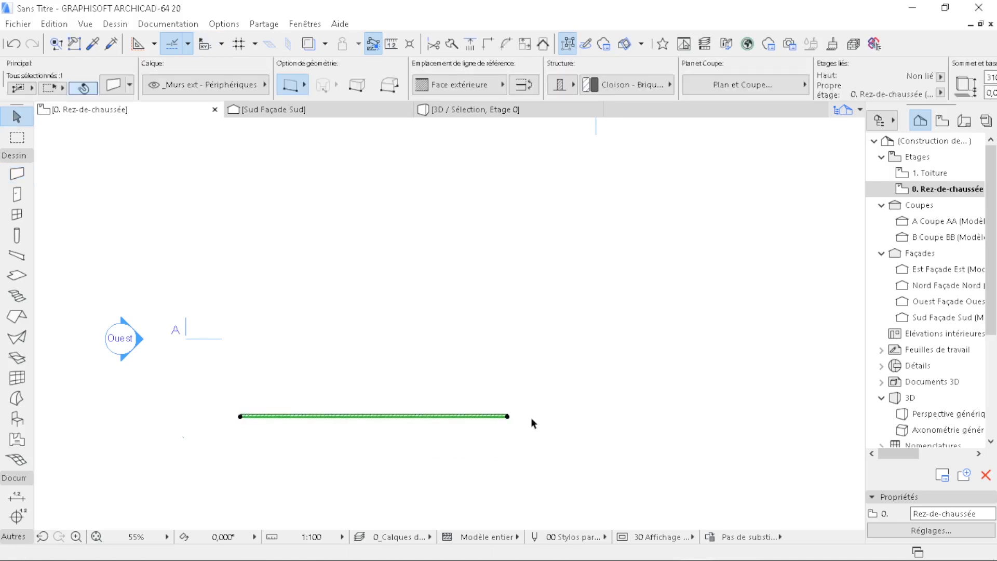
key(ctrl+d)
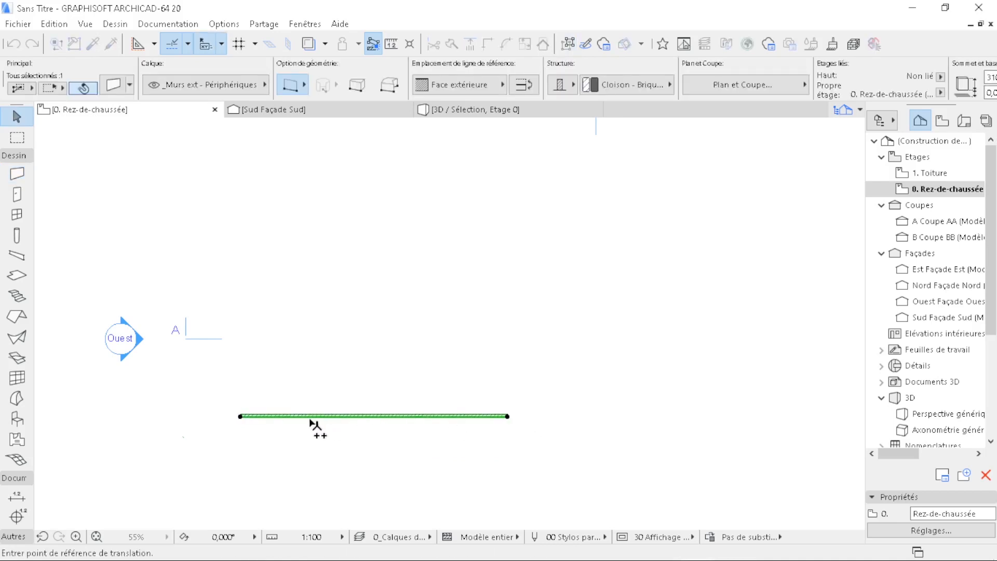
click(240, 416)
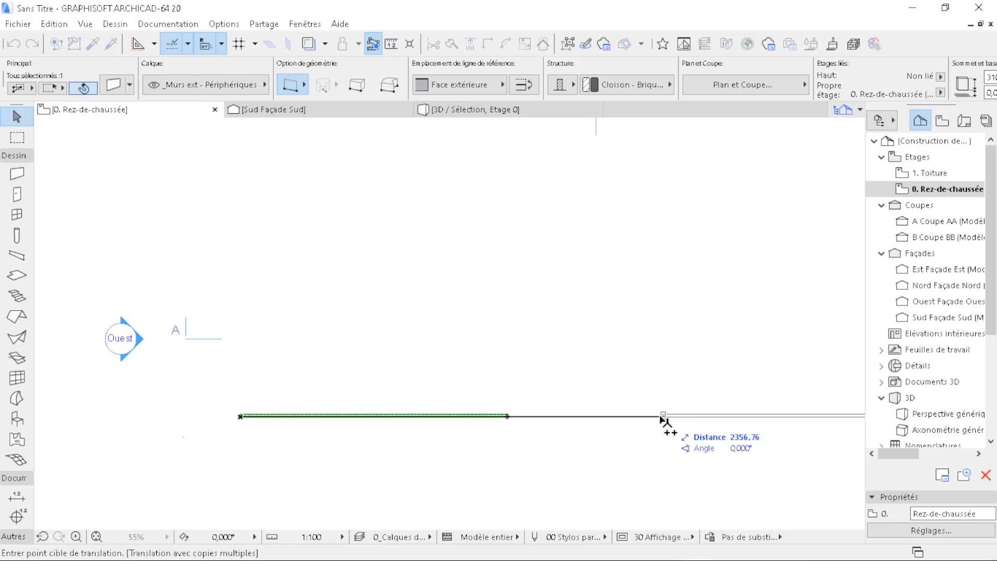
click(649, 417)
scroll(294, 378, down, 2)
scroll(294, 377, down, 2)
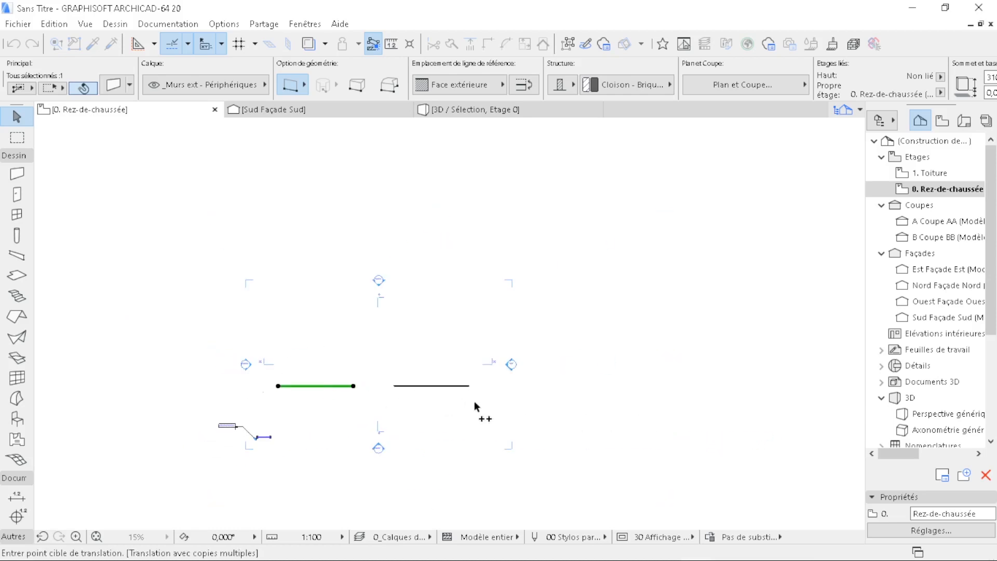
click(506, 386)
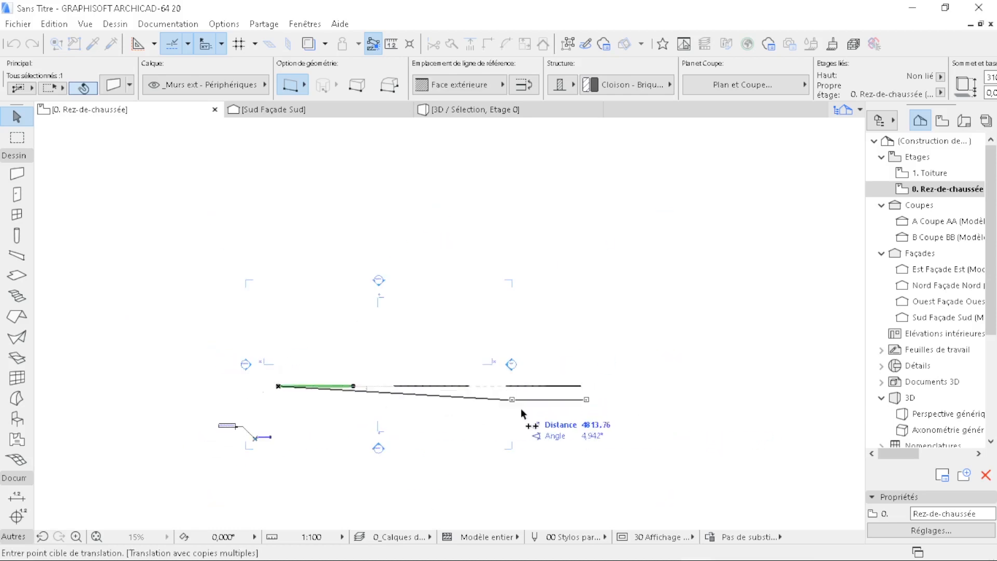
key(Escape)
key(Escape)
- Open the Sud façade elevation and examine the two drawn outline shapes west of the walls
middle_drag(374, 416, 482, 417)
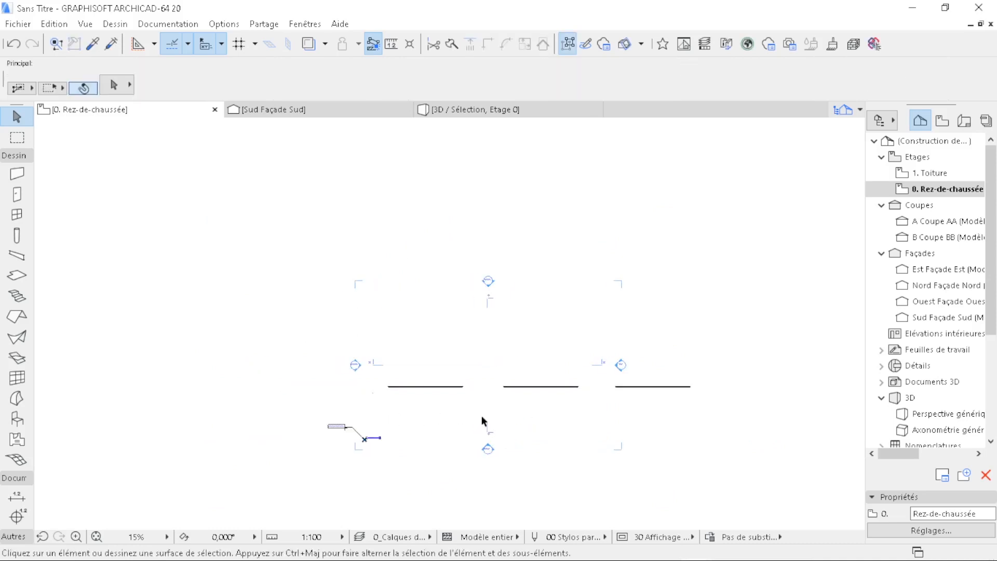
scroll(404, 399, up, 5)
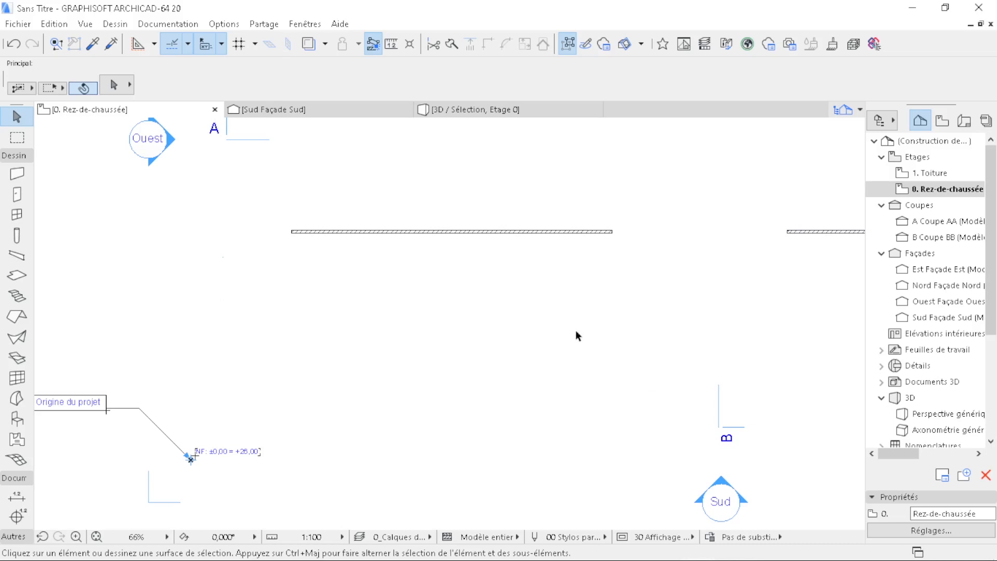
click(341, 110)
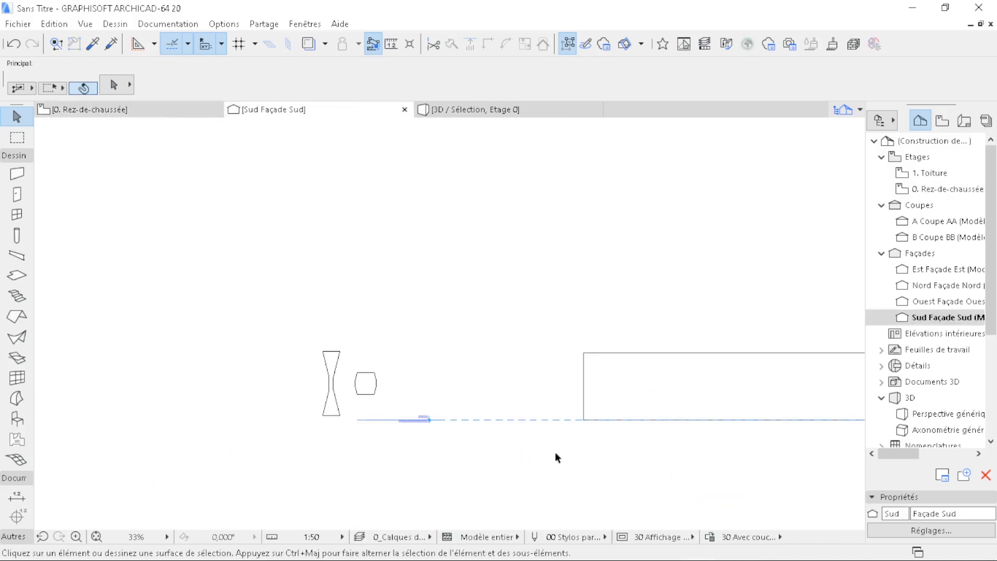
middle_drag(556, 453, 329, 418)
scroll(253, 382, up, 3)
middle_drag(253, 382, 552, 365)
scroll(245, 292, up, 4)
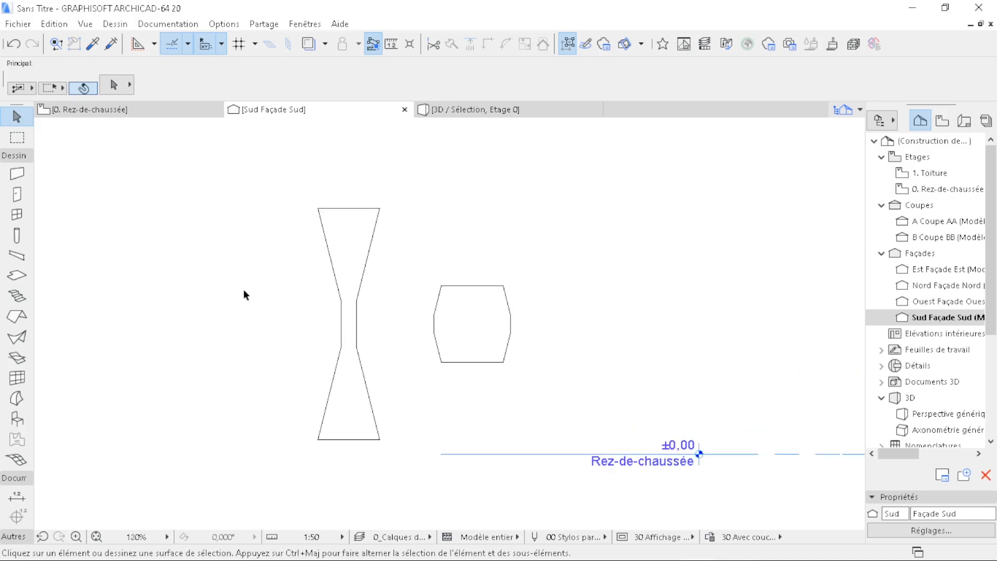
scroll(294, 302, down, 4)
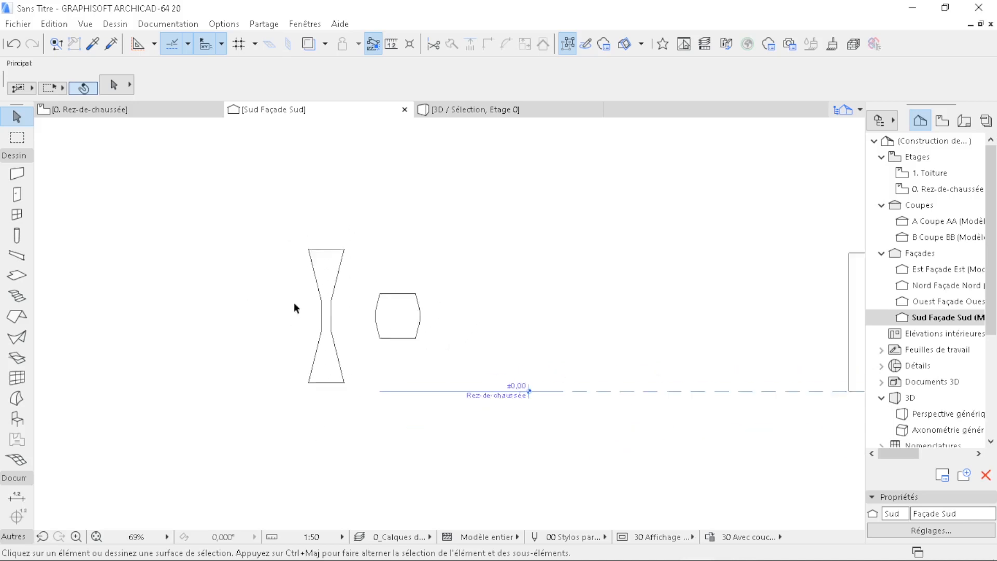
middle_drag(478, 329, 363, 325)
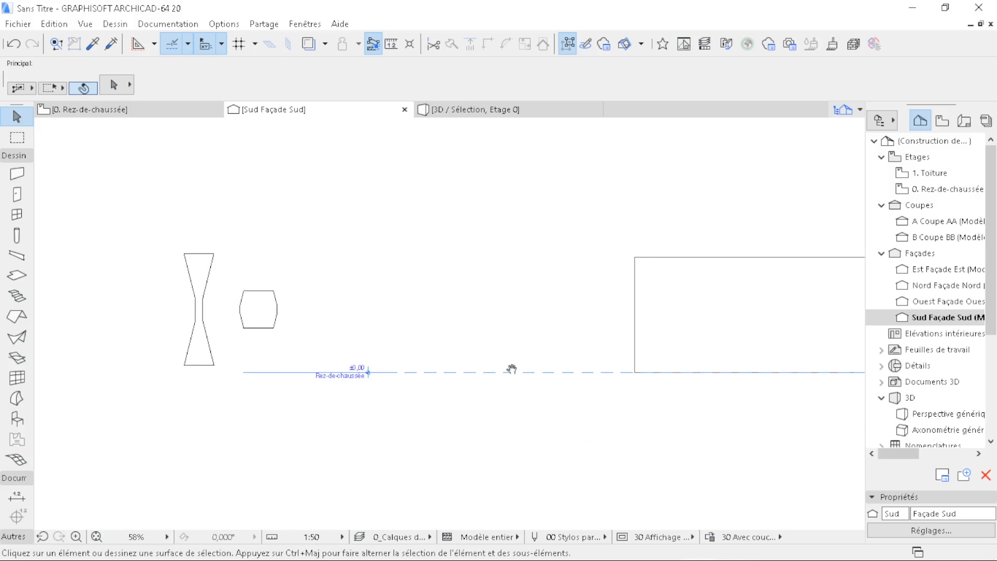
- Override the default morph surface with Peinture - Pêche and accept the settings
middle_drag(512, 367, 218, 361)
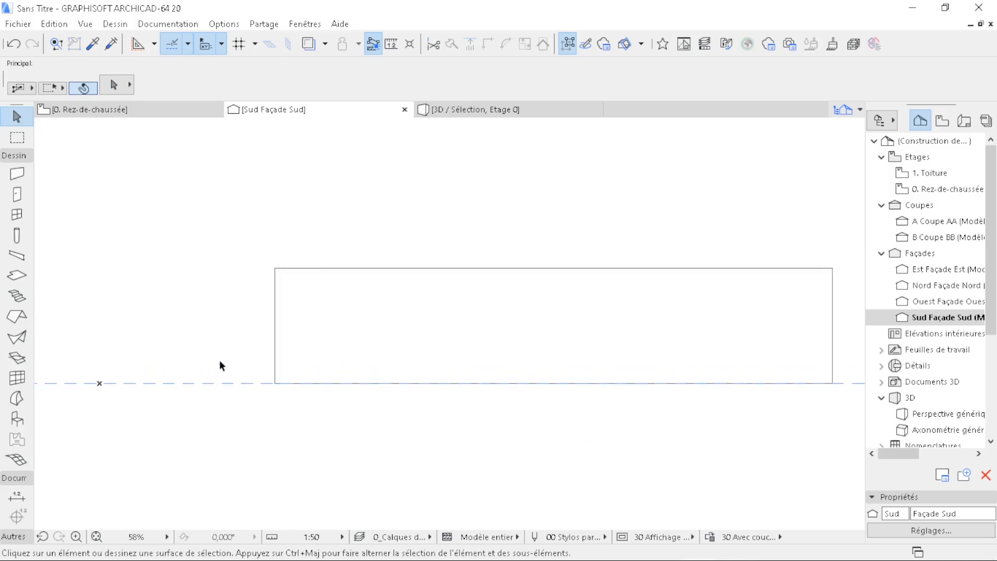
scroll(218, 362, down, 2)
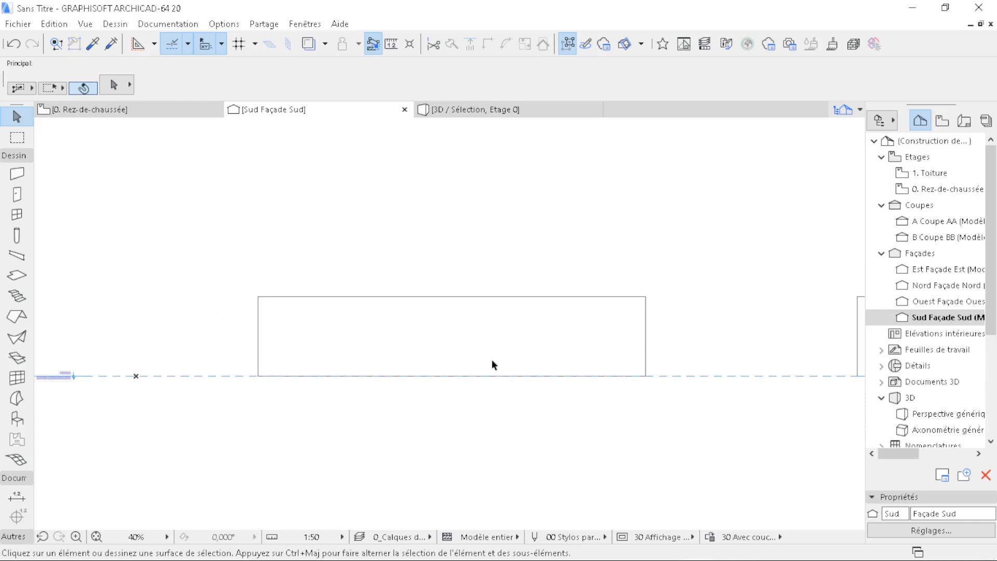
scroll(245, 357, up, 3)
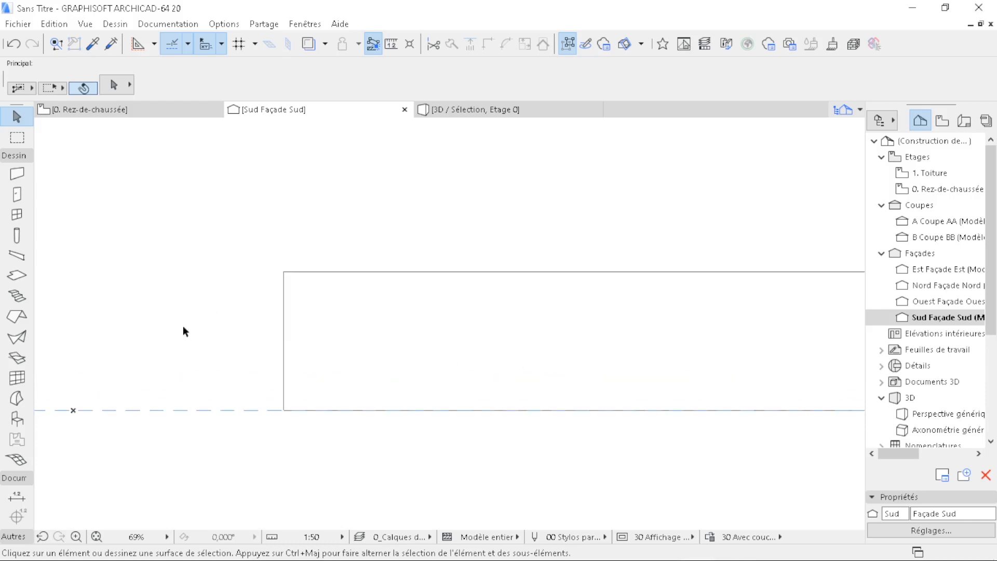
middle_drag(522, 360, 459, 344)
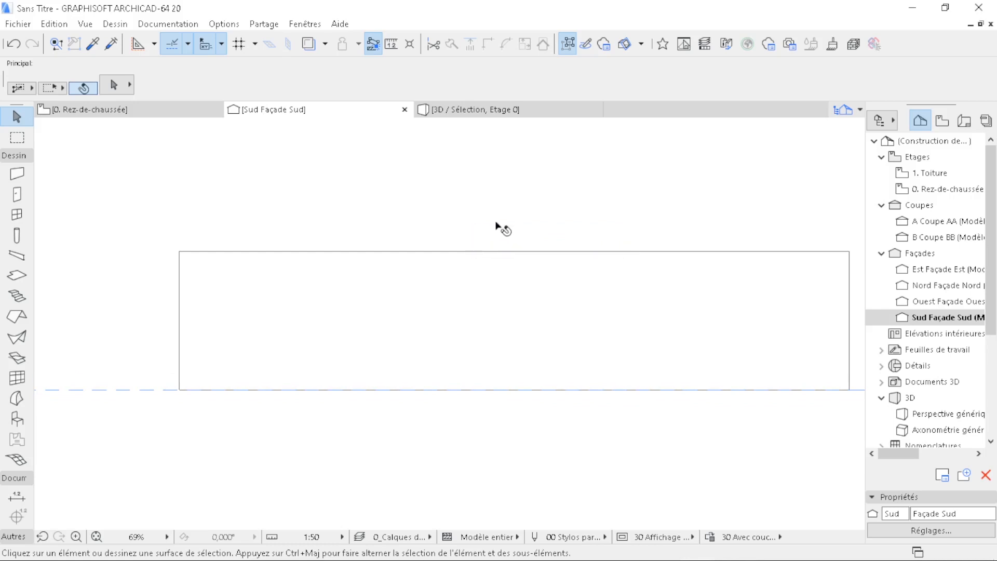
double_click(16, 399)
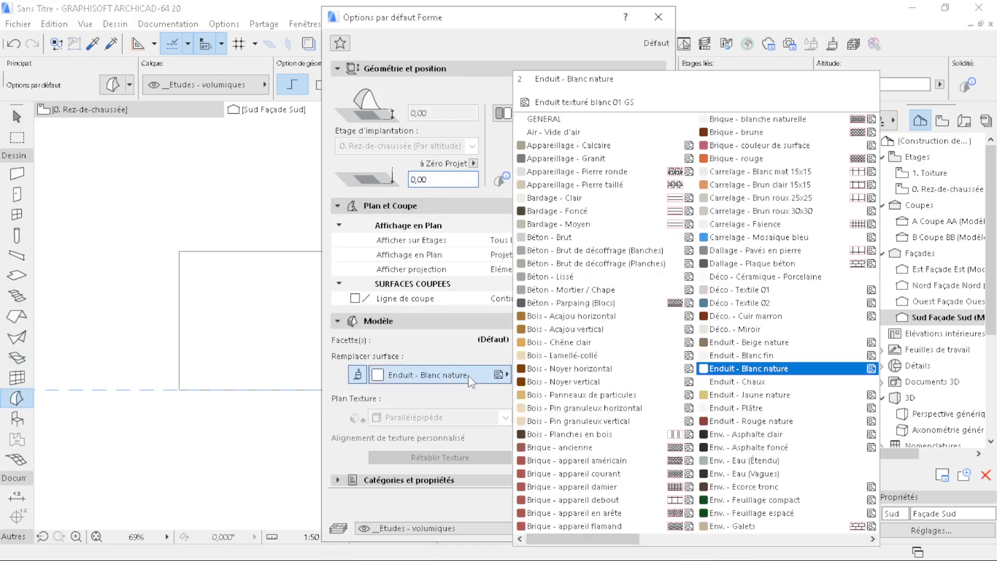
scroll(759, 338, down, 2)
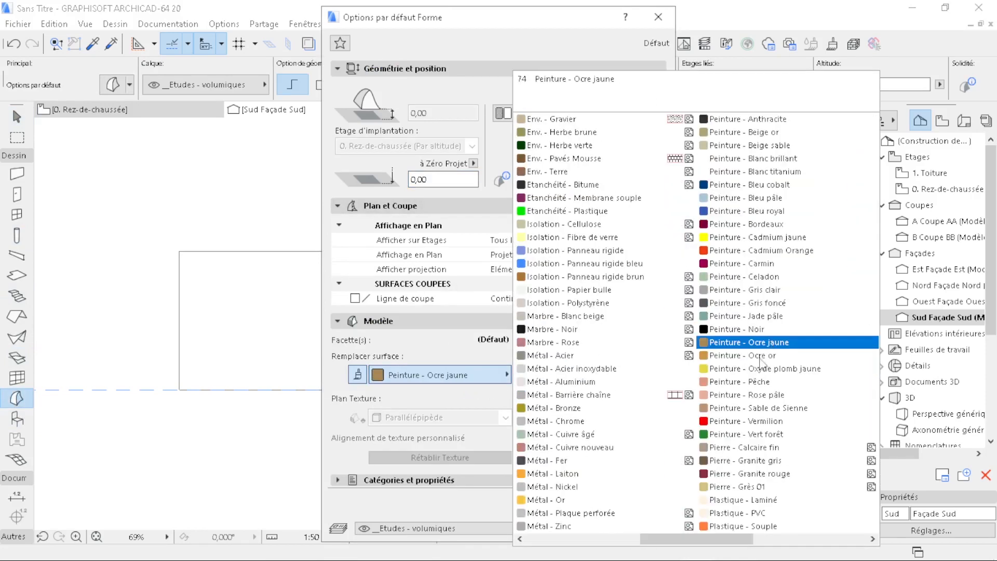
click(760, 383)
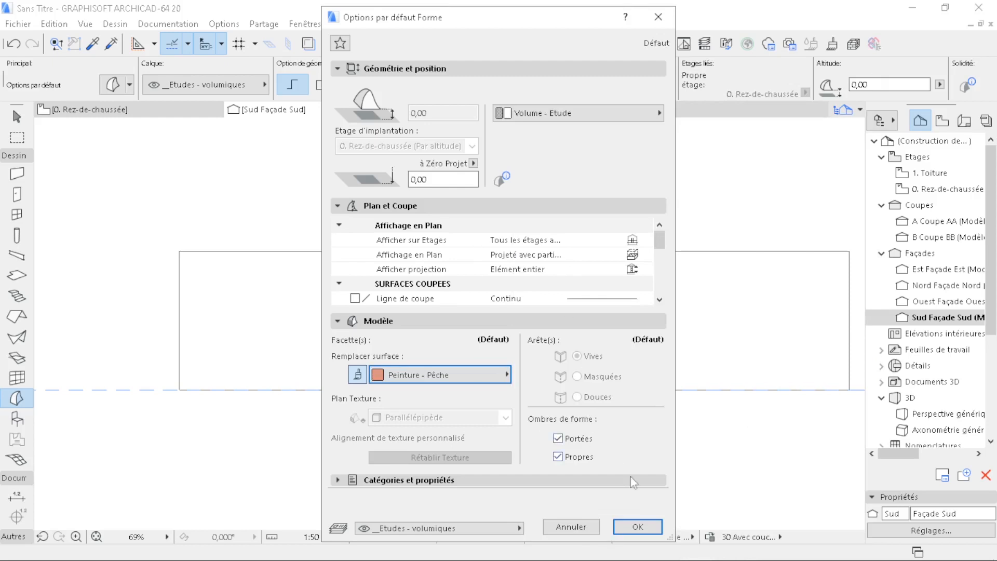
click(638, 526)
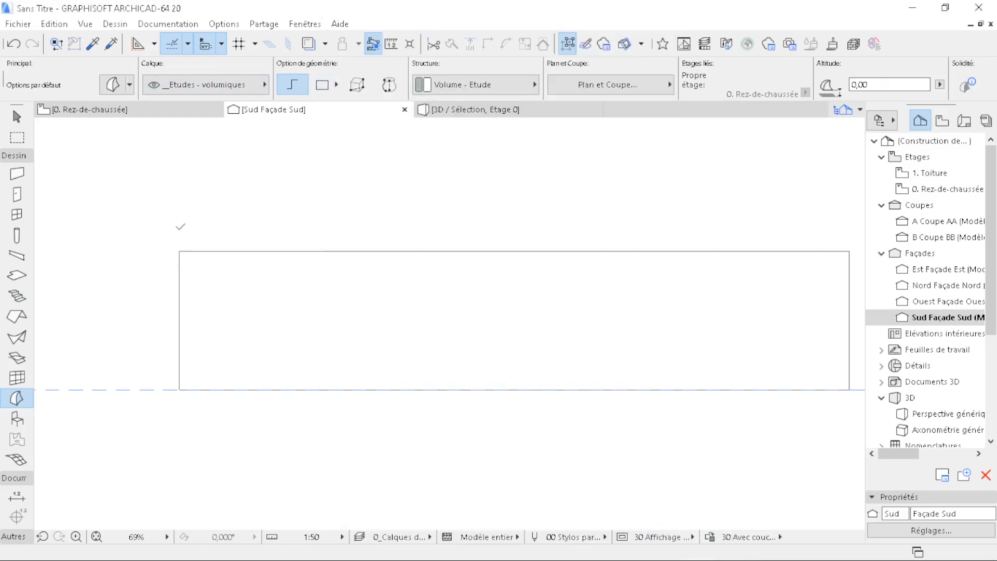
- Draw a rectangular morph strip 10 cm high along the full top edge of the westernmost wall in the Sud elevation
click(179, 252)
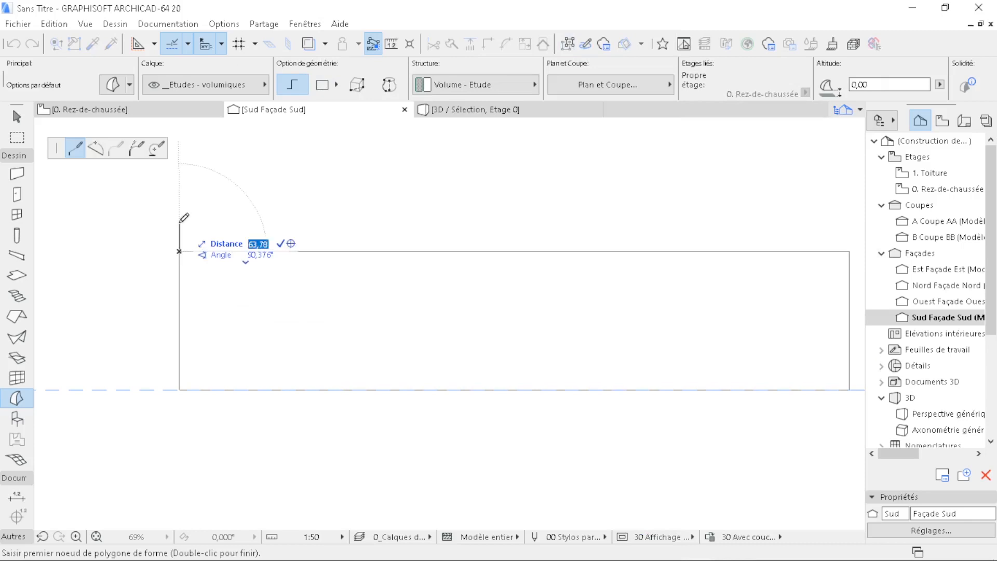
text(10)
key(Return)
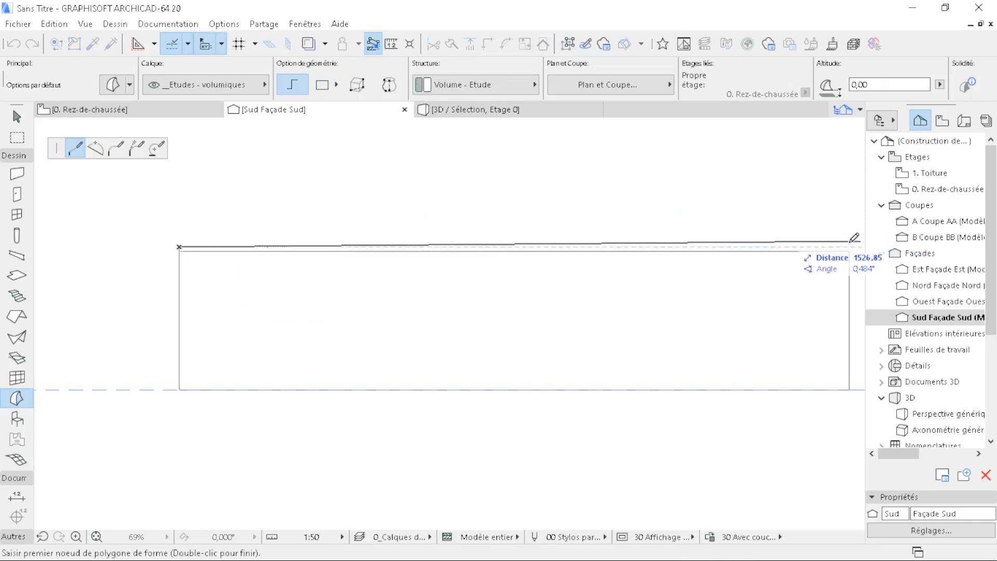
scroll(854, 237, up, 4)
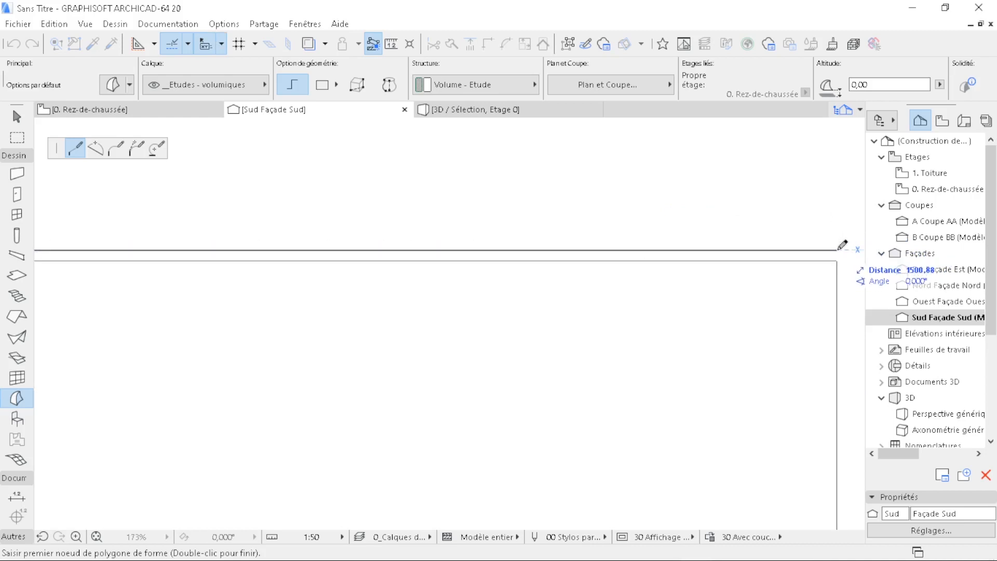
key(shift)
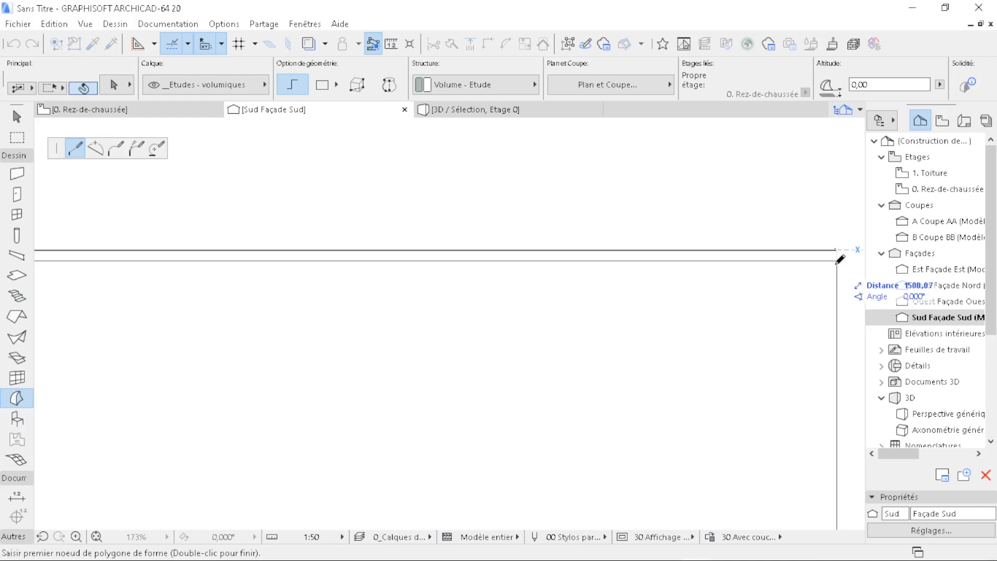
click(836, 250)
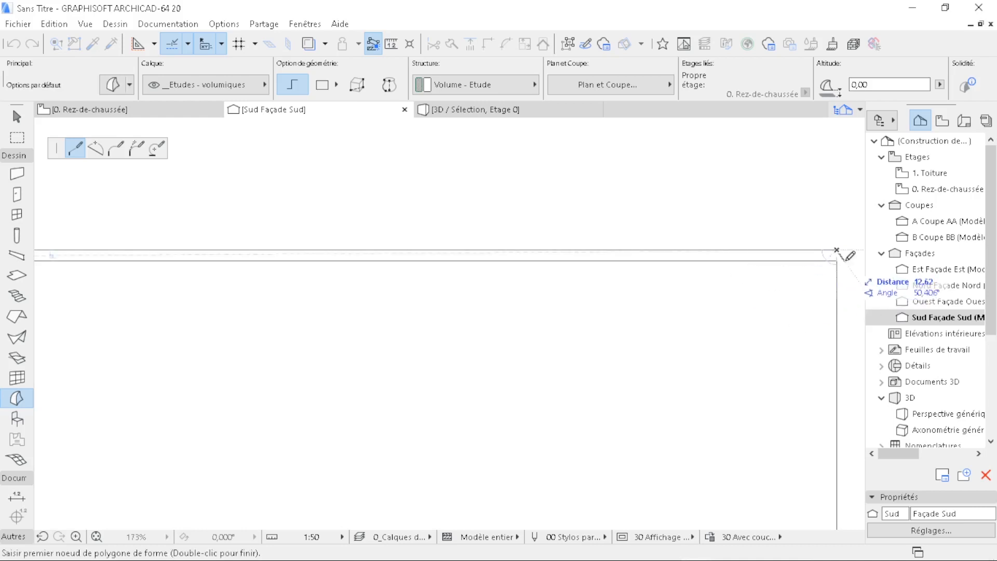
scroll(839, 251, up, 10)
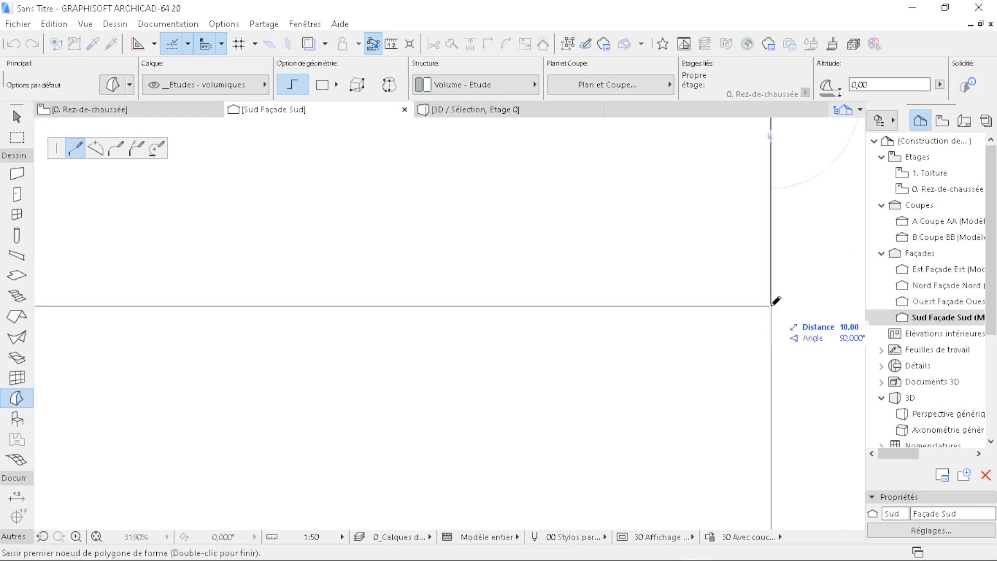
scroll(763, 301, down, 9)
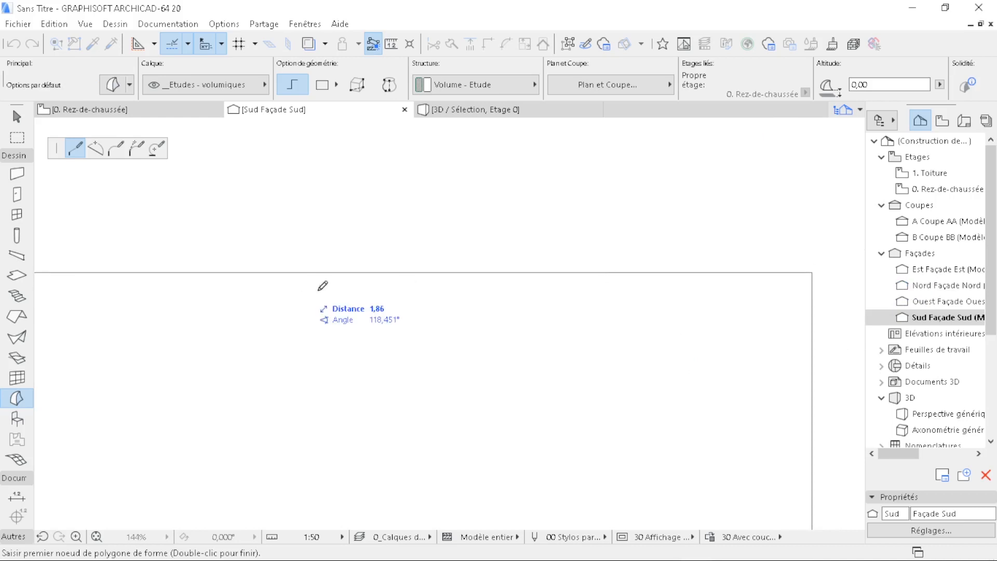
scroll(813, 272, down, 7)
scroll(633, 281, up, 12)
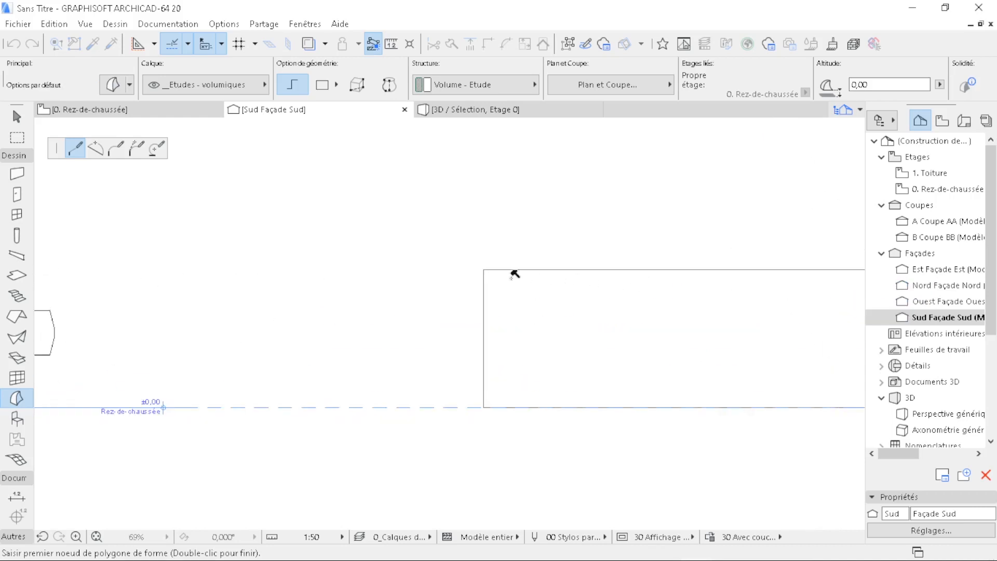
click(501, 245)
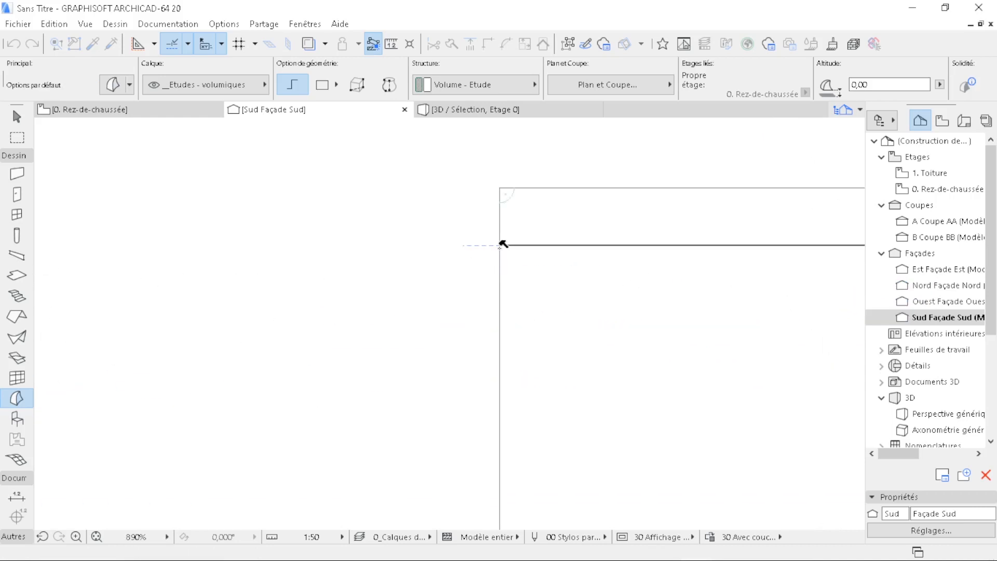
key(Escape)
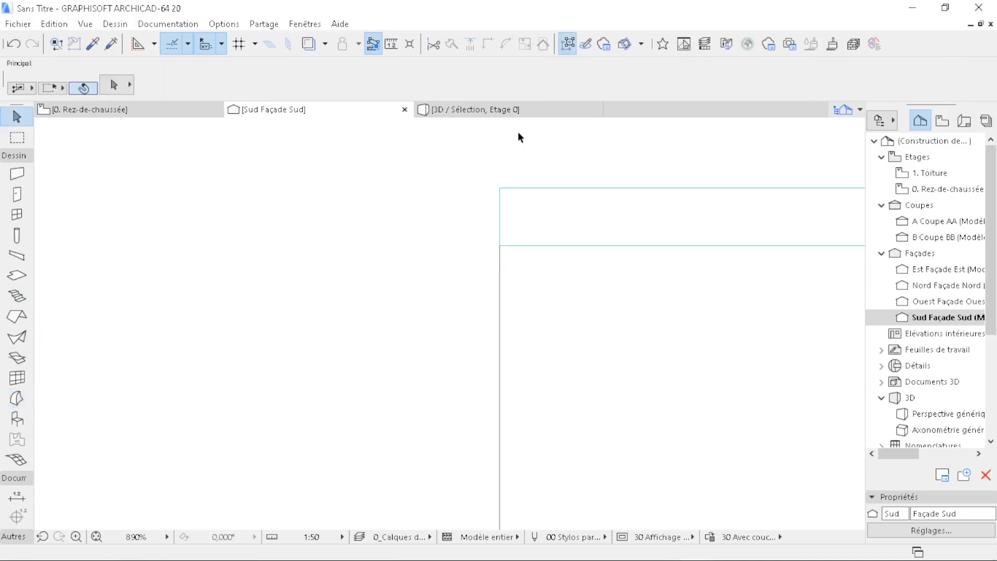
- Enclose the westernmost wall and the new strip in a marquee on the ground floor plan and show that area in 3D
click(88, 109)
click(12, 141)
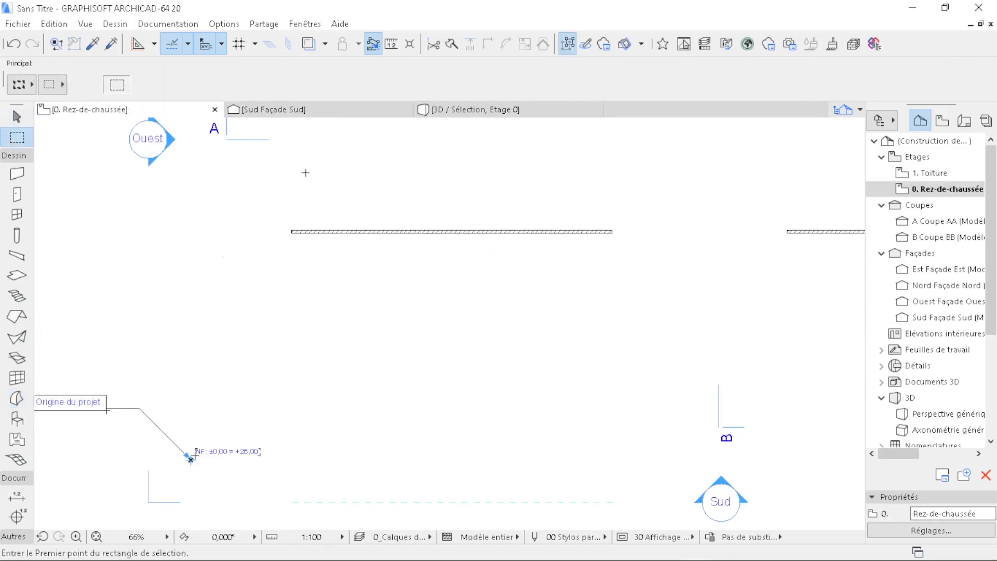
click(208, 175)
scroll(551, 355, down, 2)
click(625, 457)
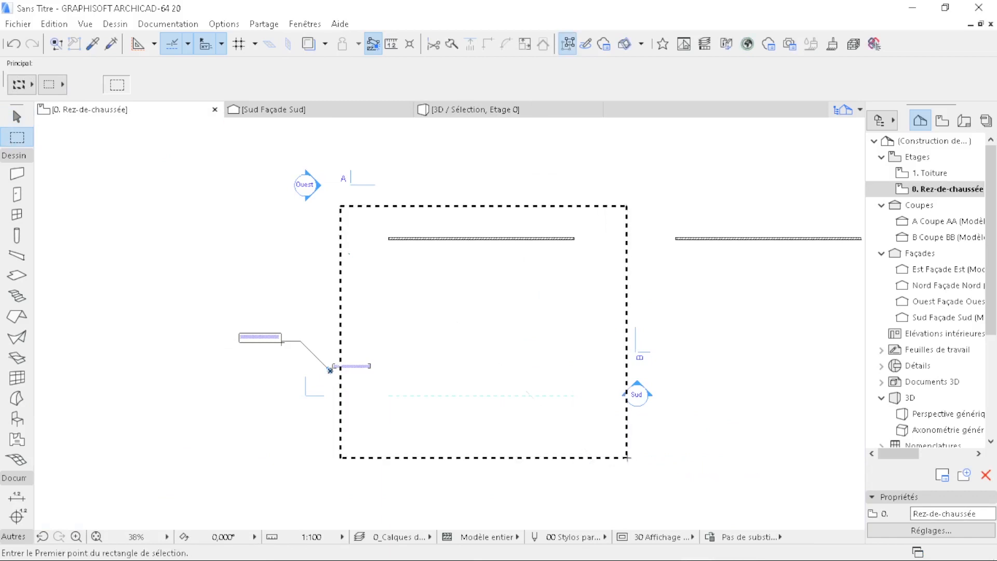
key(F5)
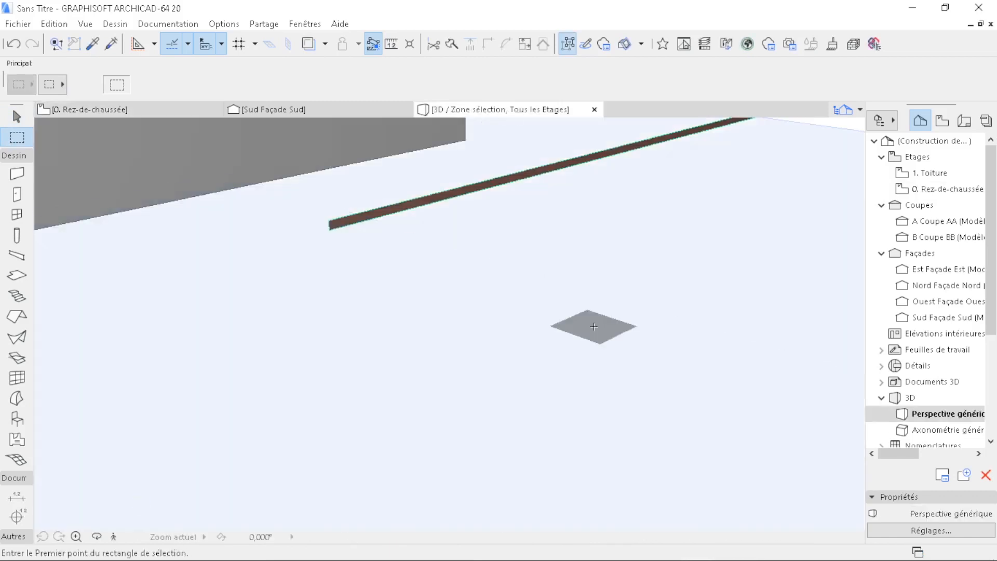
key(Escape)
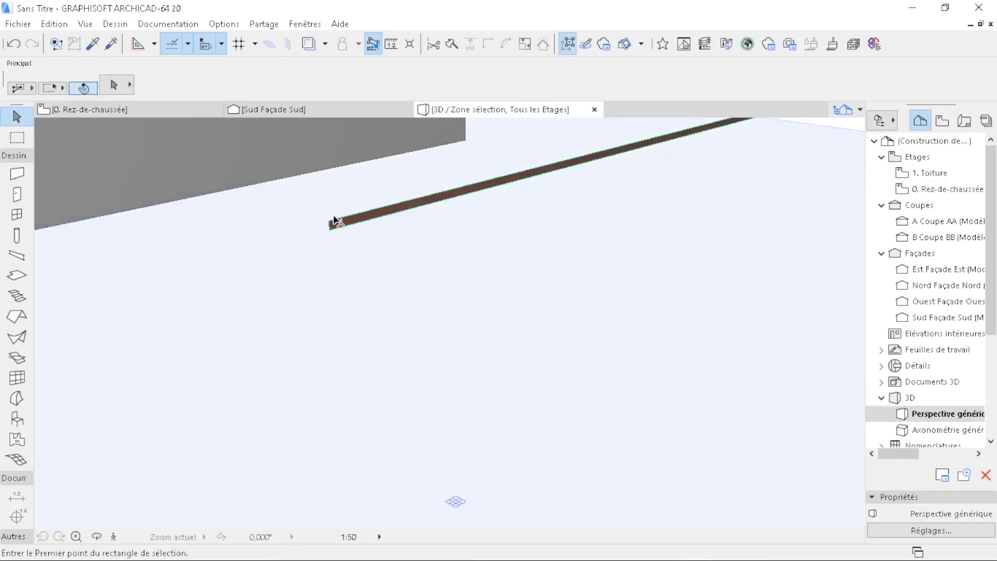
- Try to extrude the thin strip's vertical face outward from the wall and undo the extrusion
scroll(332, 214, up, 3)
scroll(333, 216, down, 2)
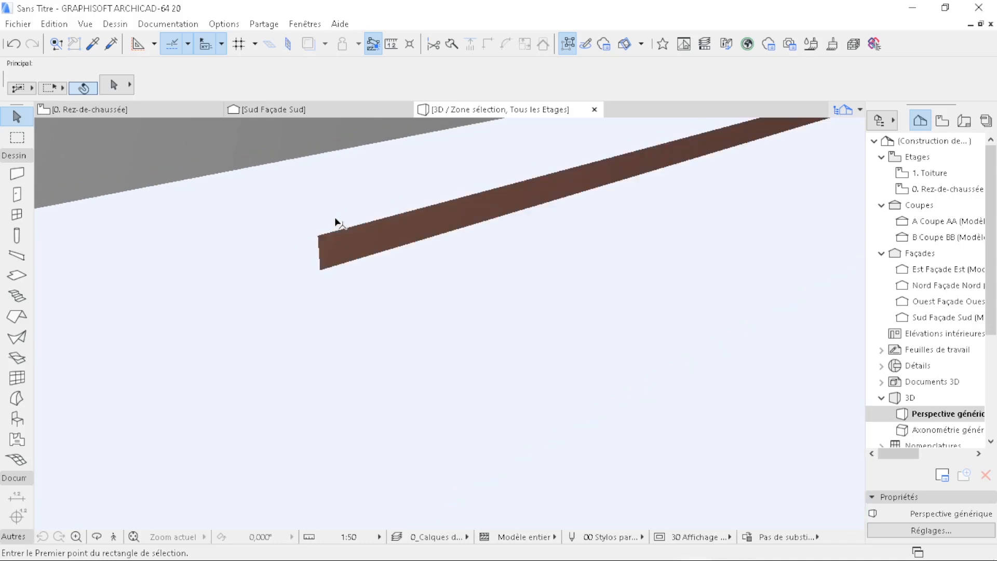
click(357, 233)
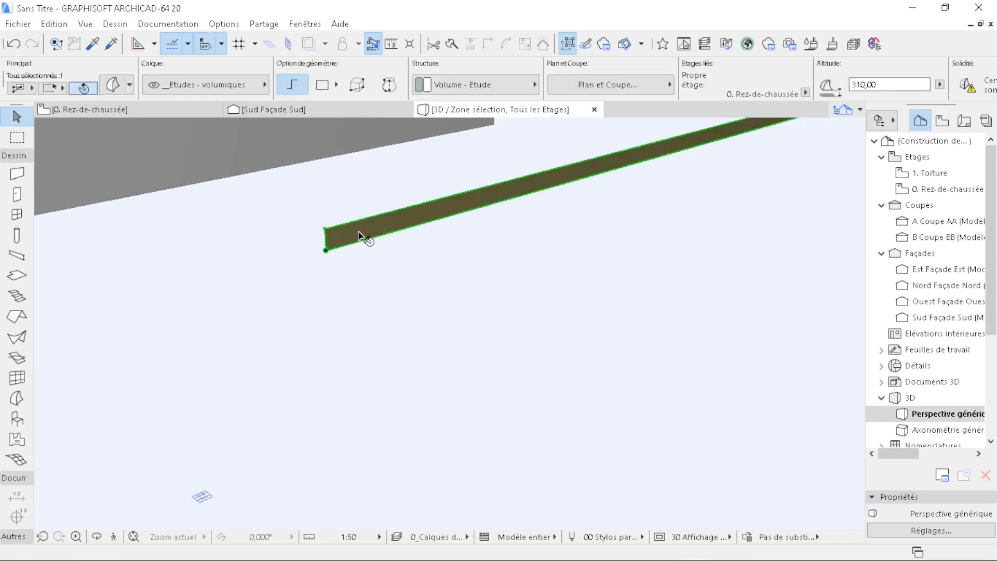
click(502, 325)
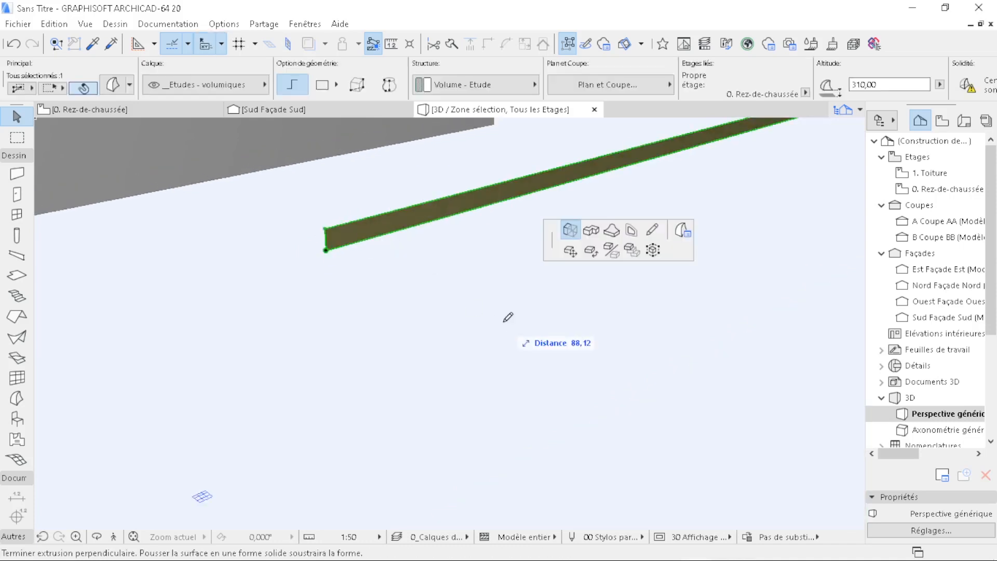
click(503, 322)
key(ctrl+z)
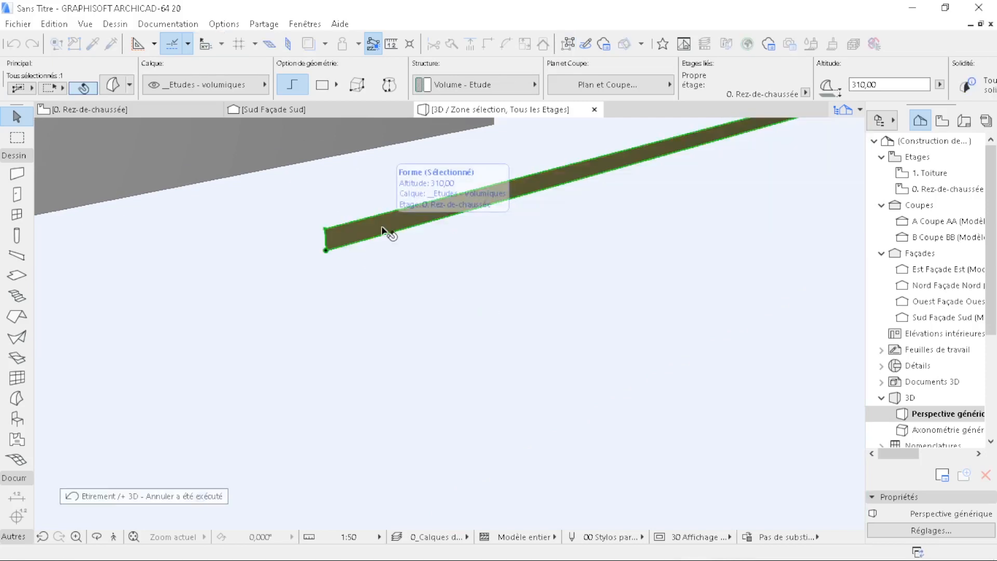
- Extrude the thin strip's vertical face horizontally to turn it into a solid bar
click(382, 229)
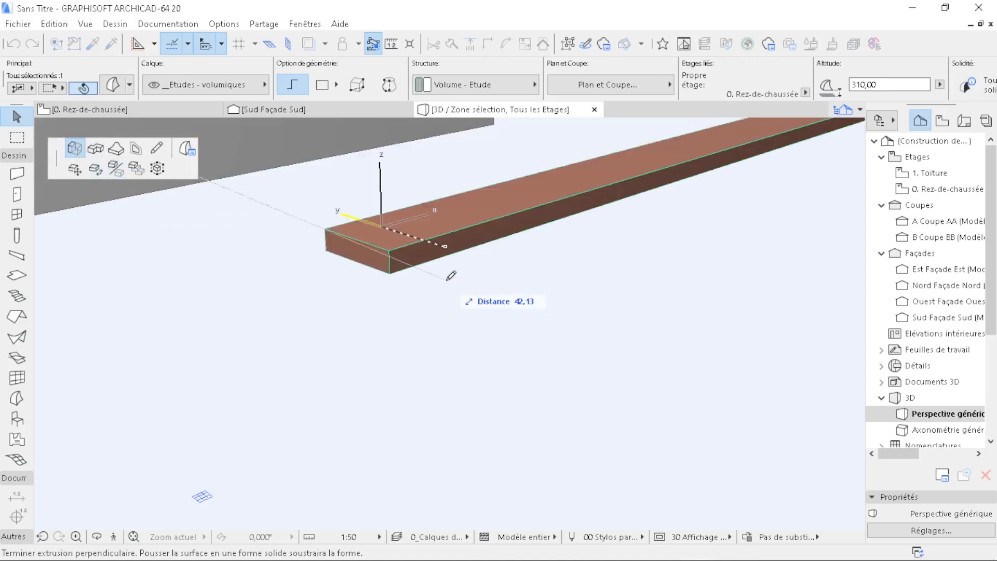
click(423, 233)
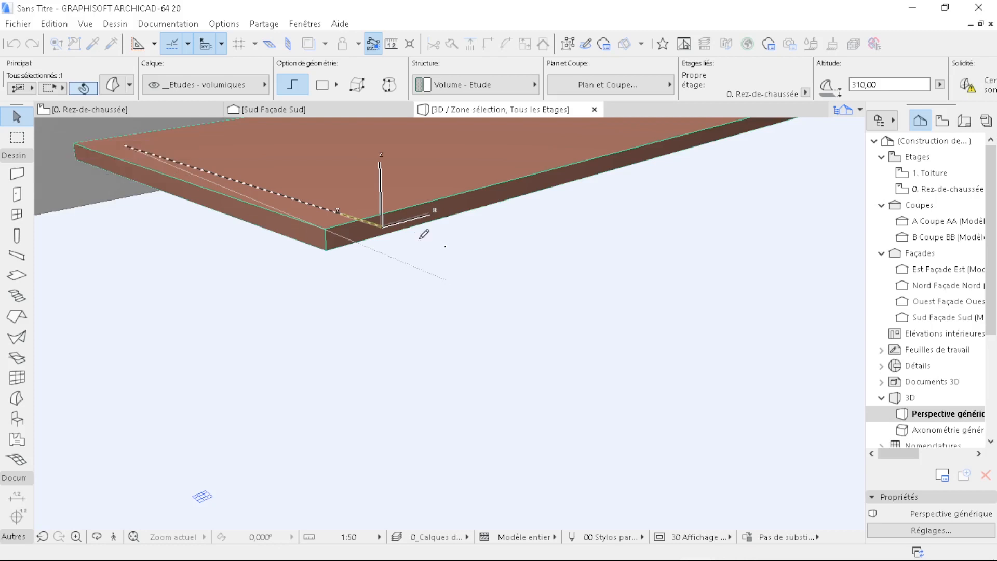
- Move the bar onto the westernmost wall on the ground floor plan, aligning the midpoint of its east end with the wall's east end
click(179, 114)
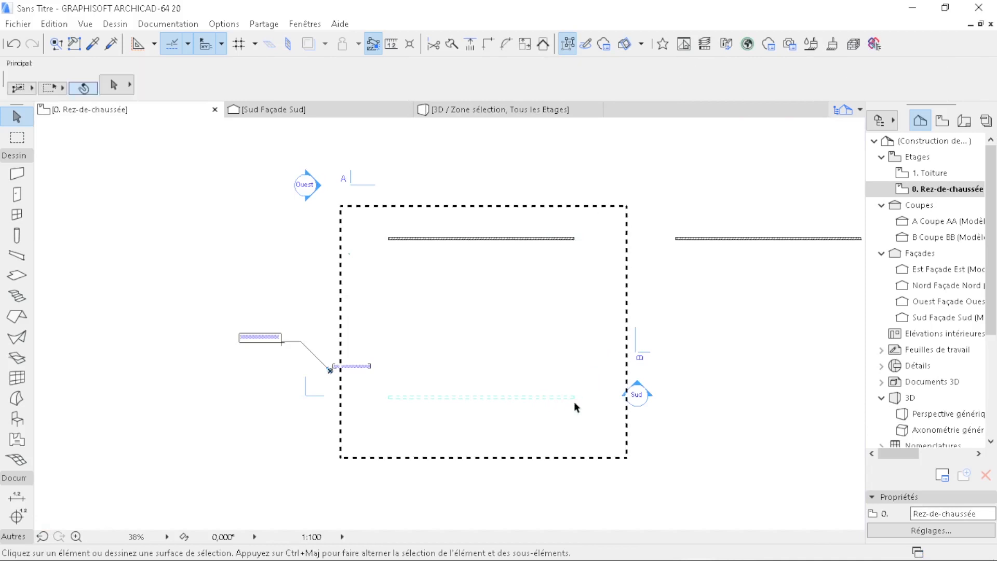
key(Escape)
scroll(574, 401, up, 2)
scroll(574, 401, up, 10)
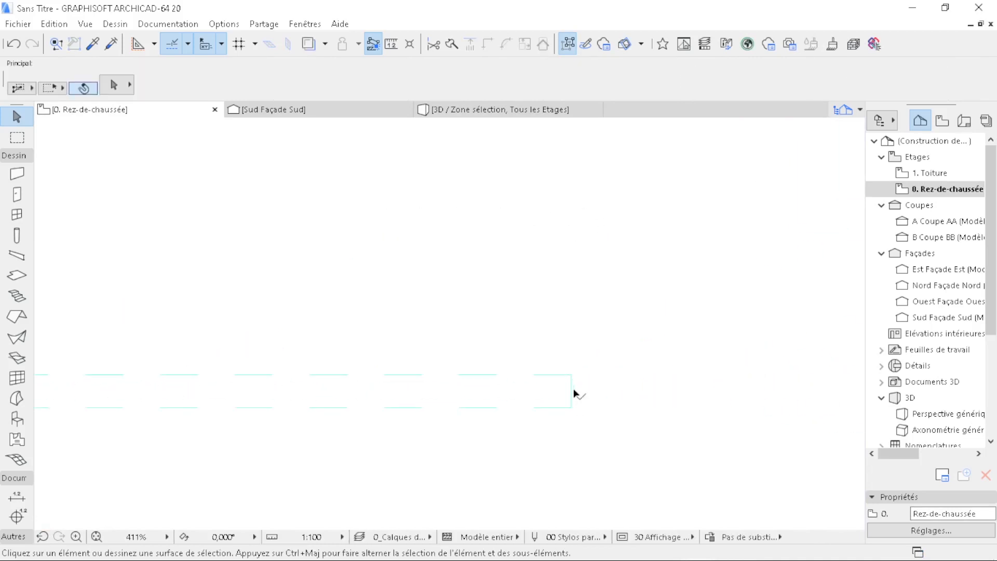
click(560, 393)
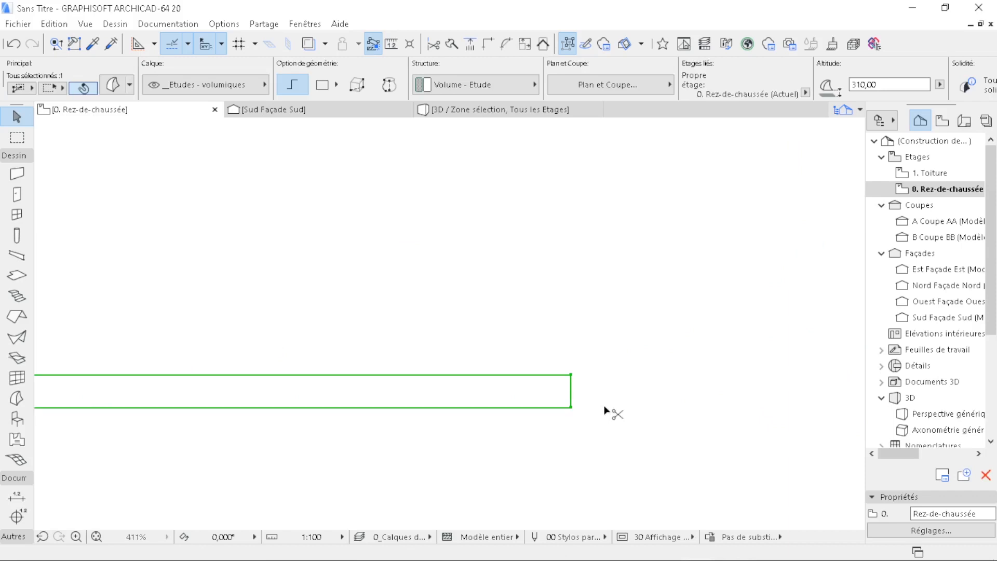
key(ctrl+d)
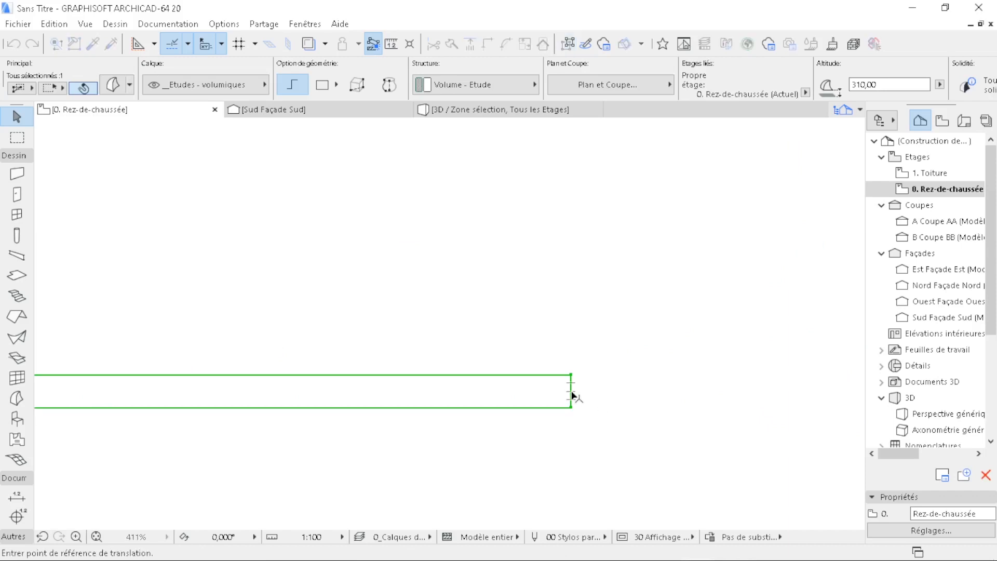
click(571, 395)
scroll(568, 474, down, 7)
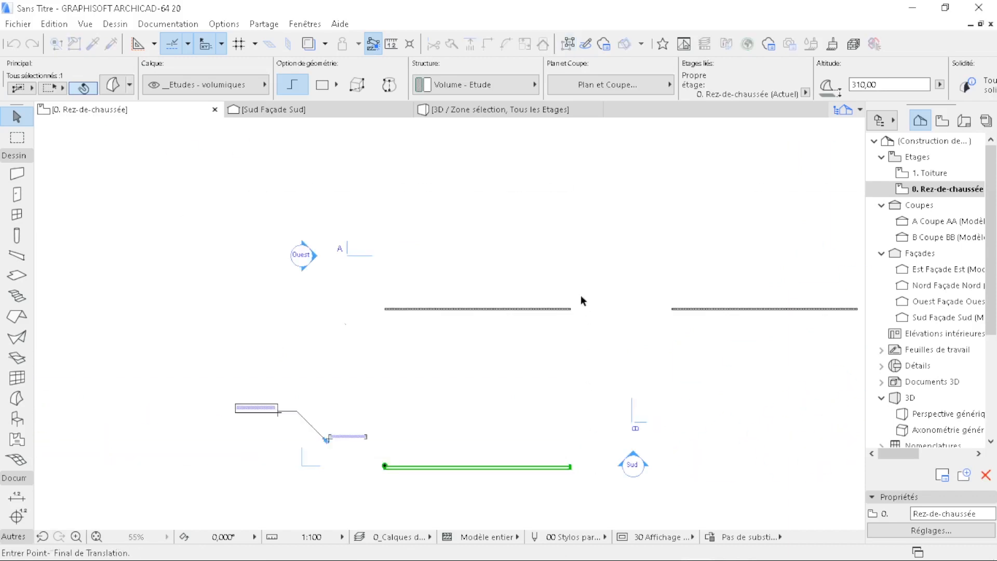
scroll(571, 358, up, 15)
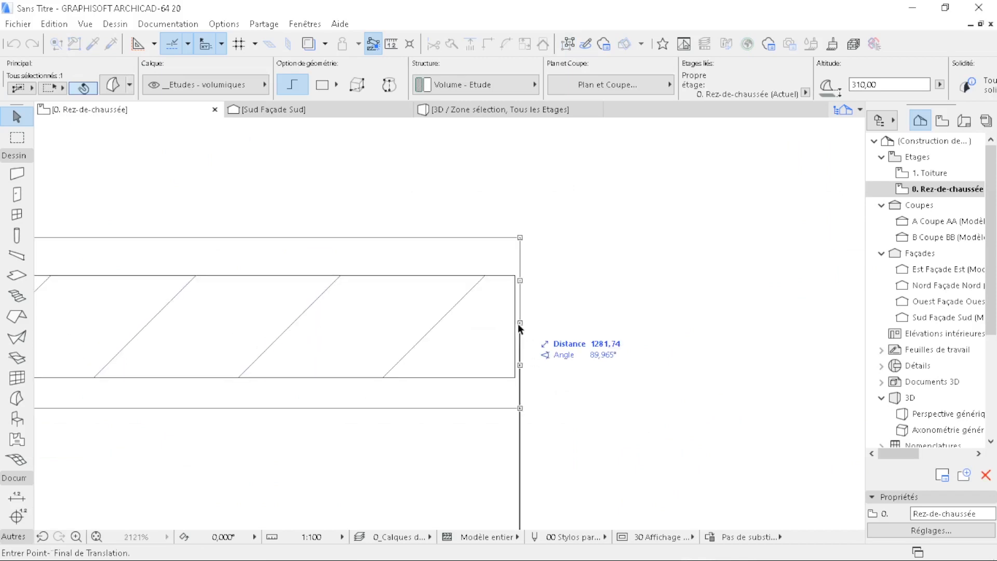
click(515, 328)
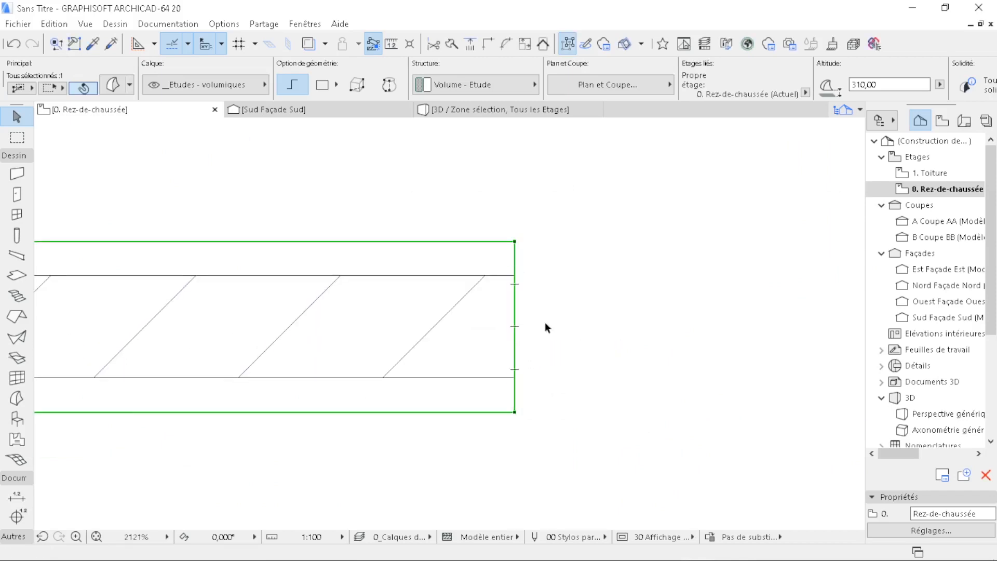
- Inspect the wall with its bar coping in the 3D view
click(755, 252)
scroll(755, 251, down, 3)
scroll(756, 249, down, 10)
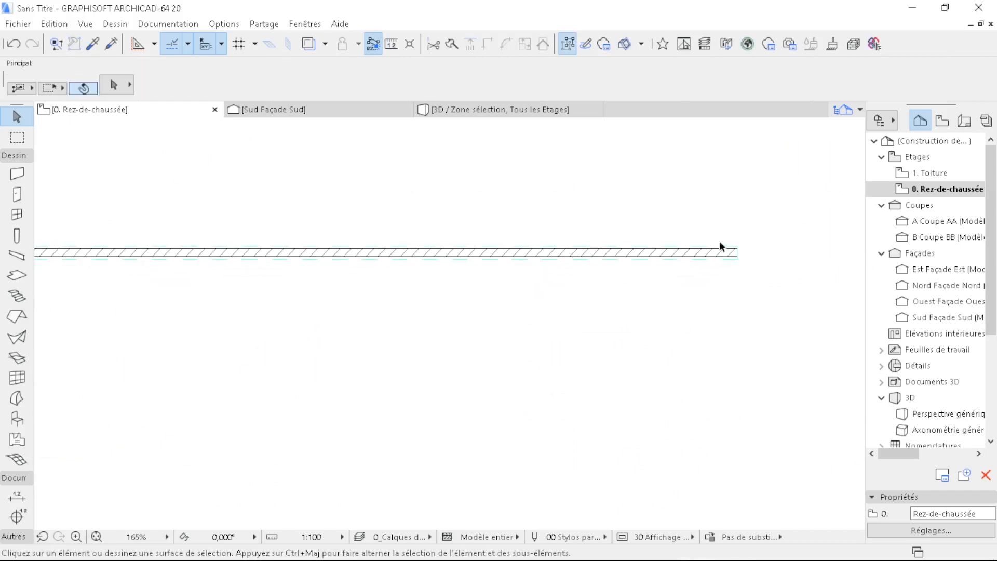
click(560, 116)
scroll(598, 410, up, 2)
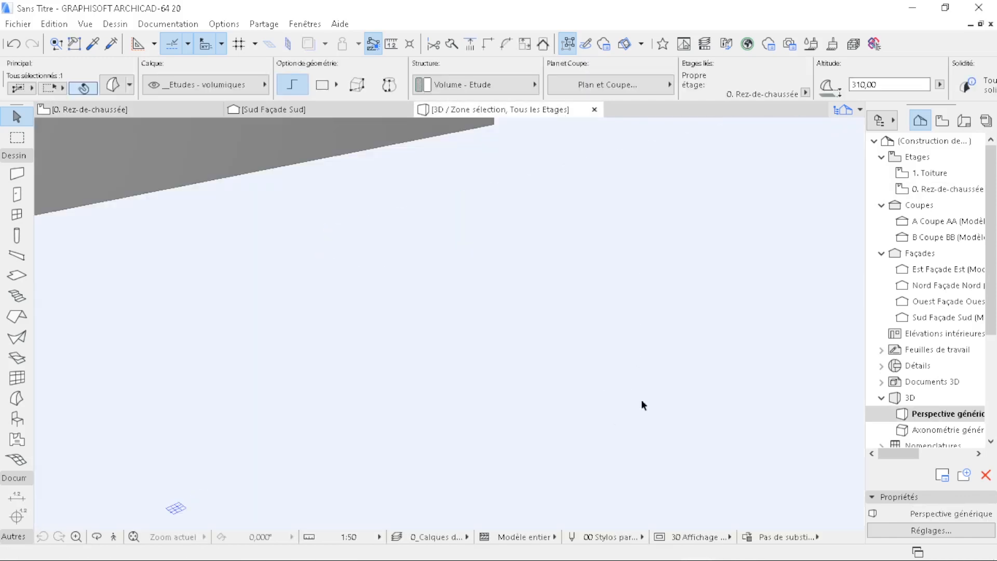
click(720, 402)
scroll(696, 360, down, 5)
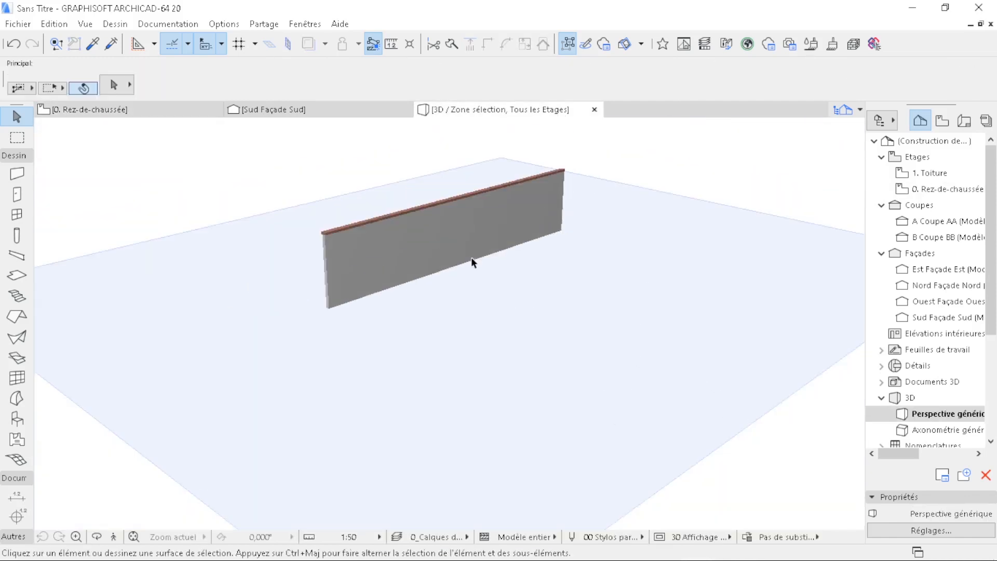
middle_drag(471, 257, 509, 311)
- Move the hourglass and barrel outlines in the south elevation horizontally to just beside the wall's west end
click(167, 110)
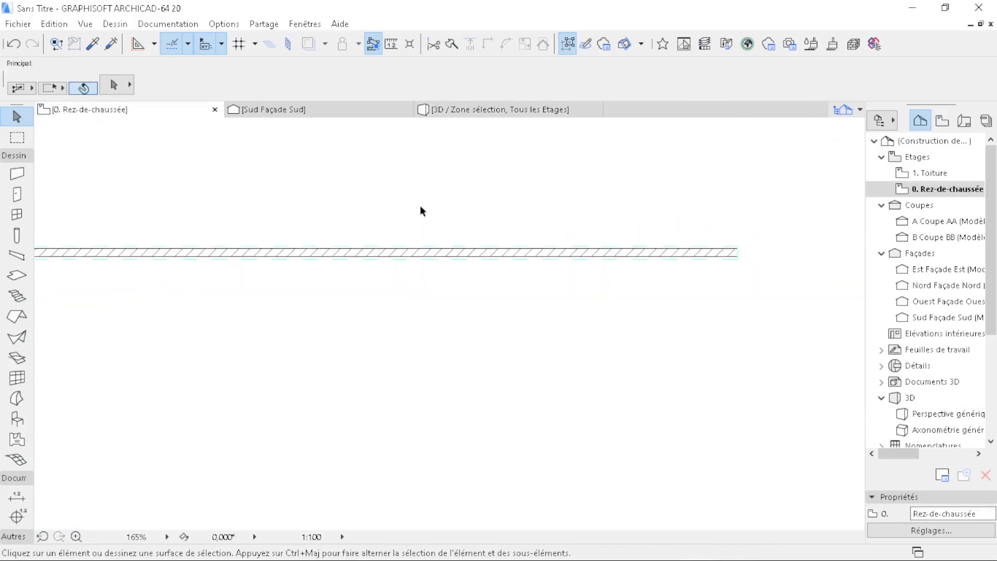
click(359, 111)
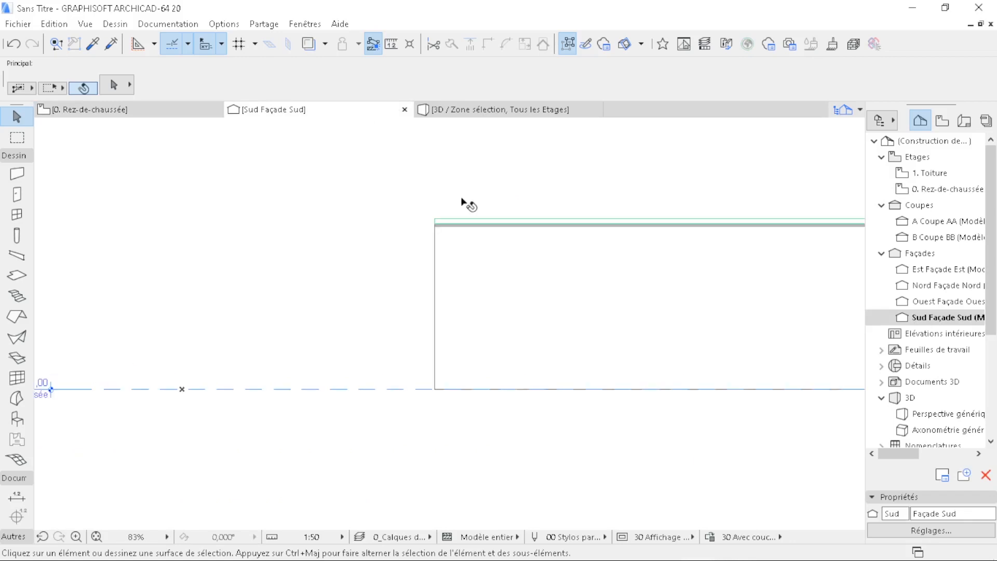
drag(122, 206, 273, 378)
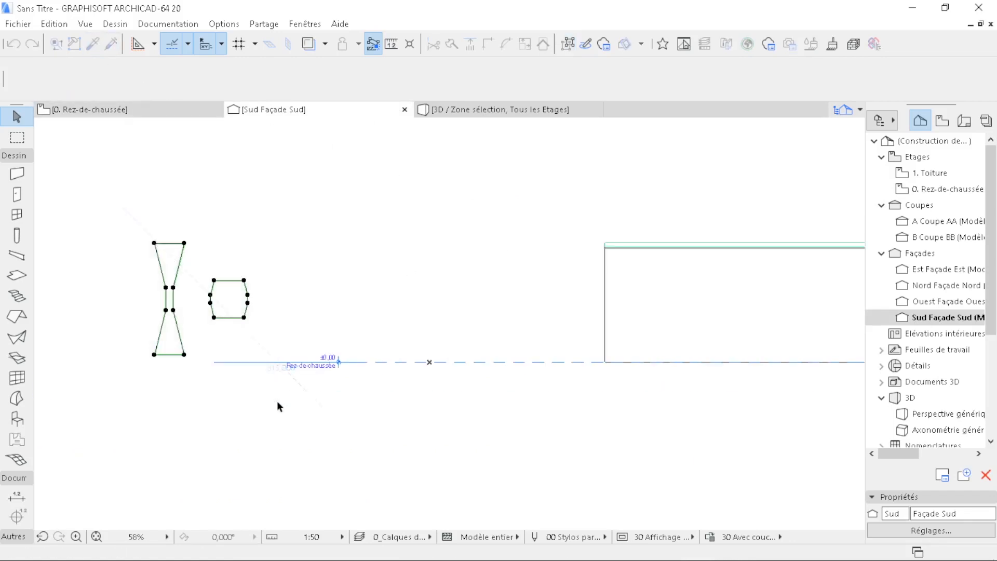
key(ctrl+d)
click(244, 280)
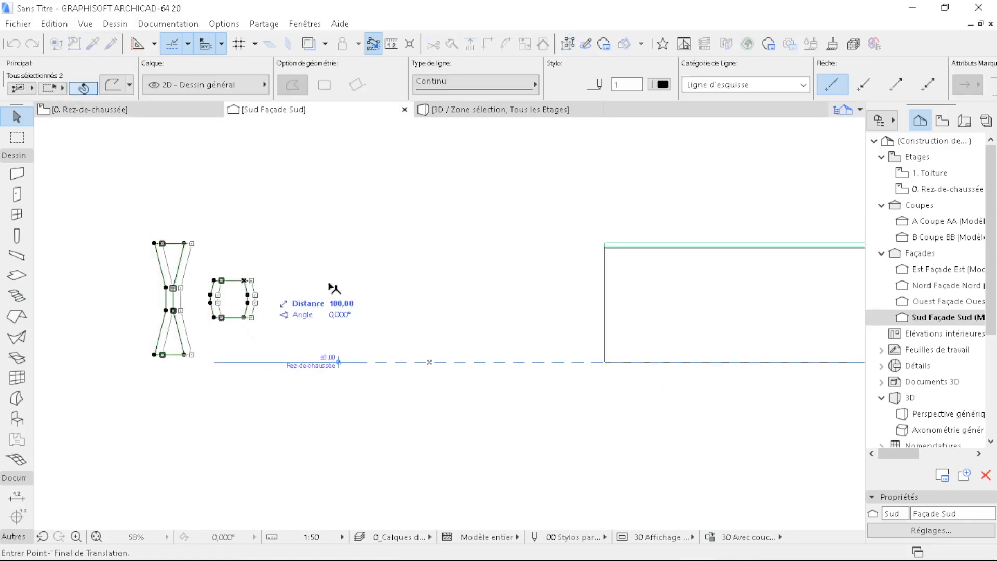
click(555, 281)
key(Escape)
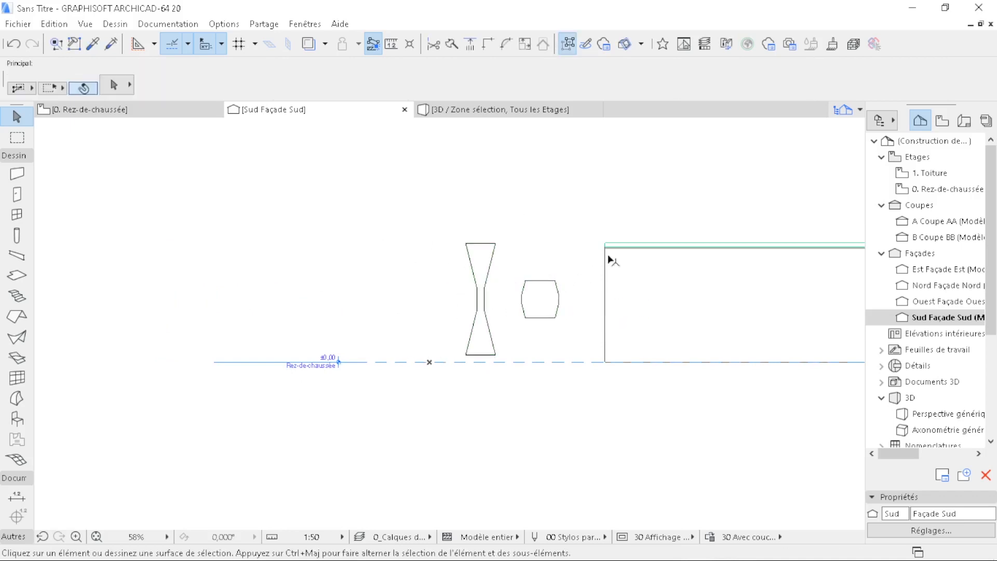
- Pick up the coping's morph settings and create flat morphs from the hourglass and barrel outlines in the south elevation
scroll(628, 249, up, 5)
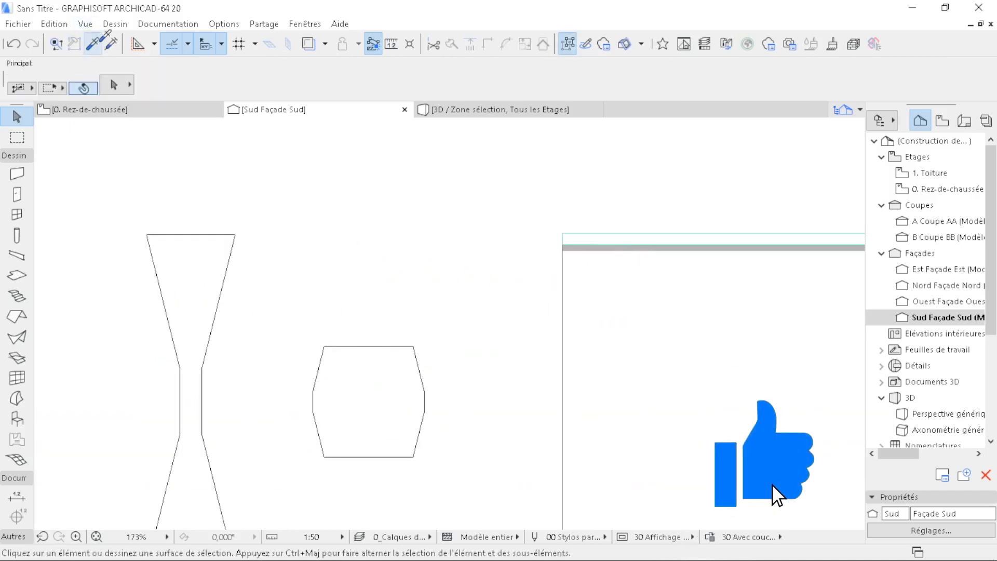
alt+click(695, 231)
middle_drag(435, 355, 501, 296)
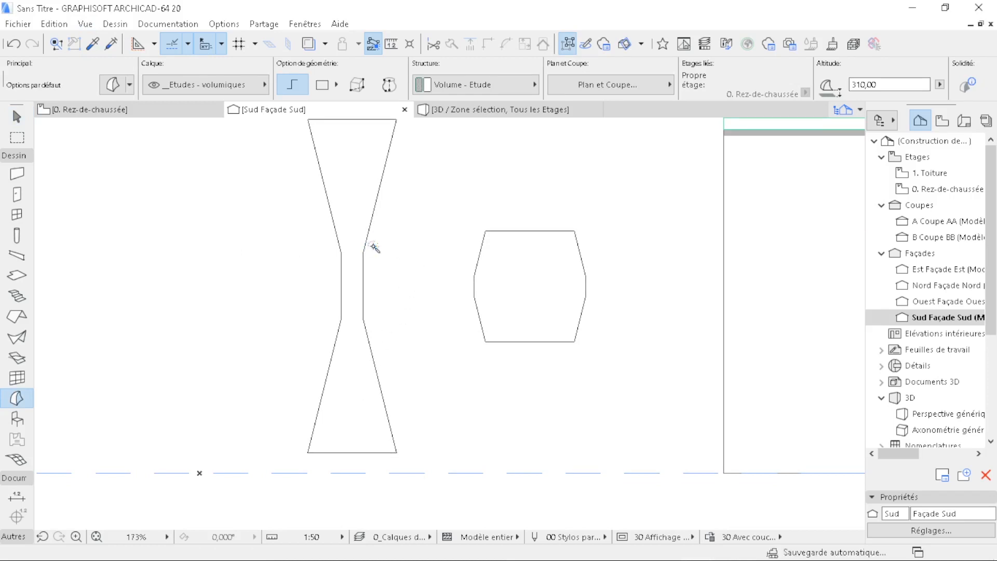
key(shift)
click(366, 179)
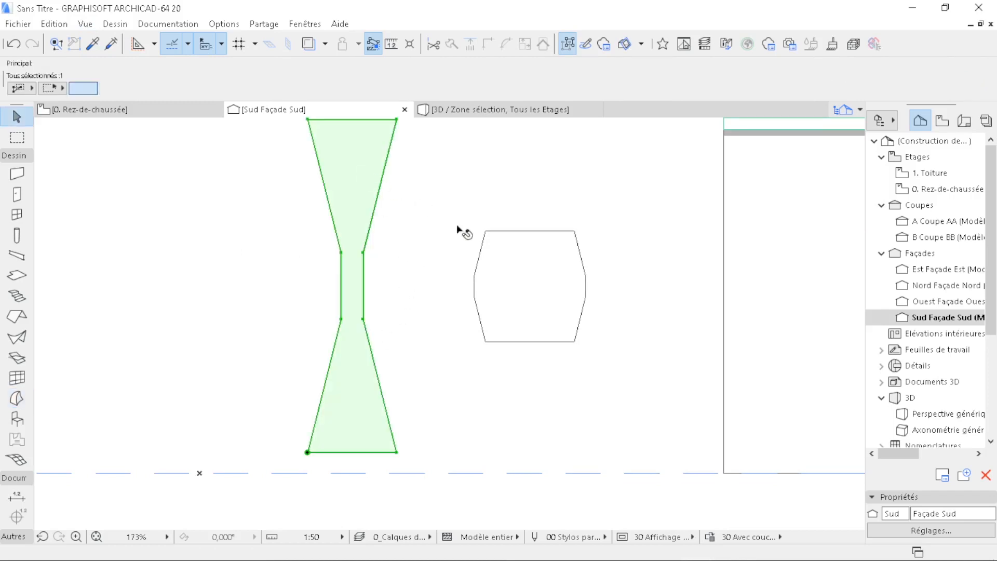
shift+click(516, 258)
- Show only the hourglass and barrel morphs in 3D and fit them in the view
right_click(507, 166)
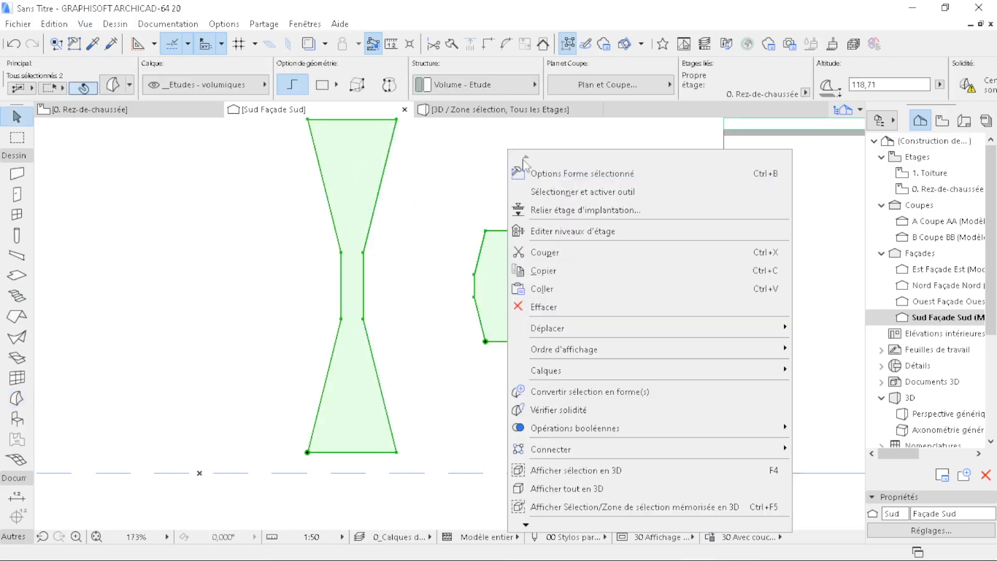
click(612, 471)
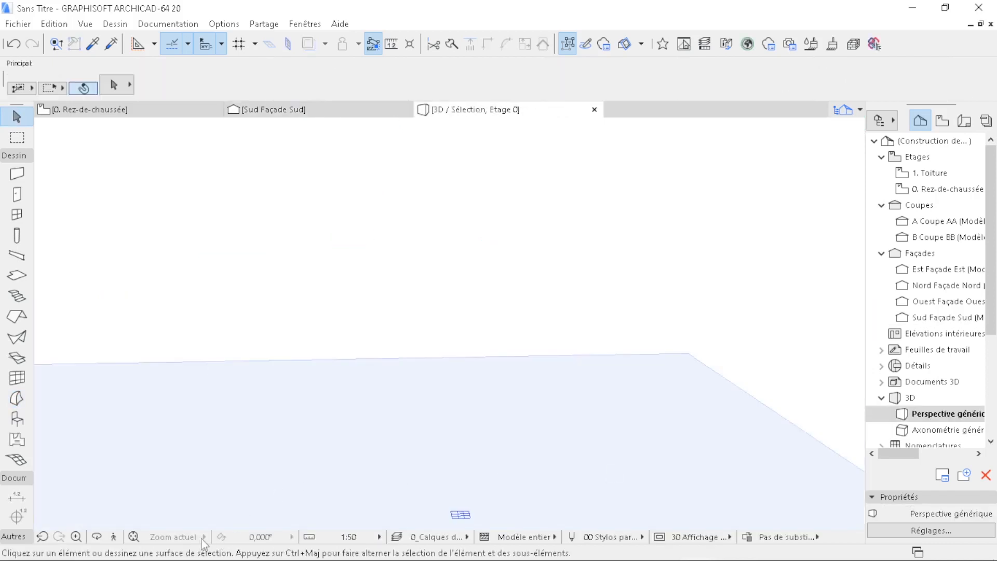
click(134, 536)
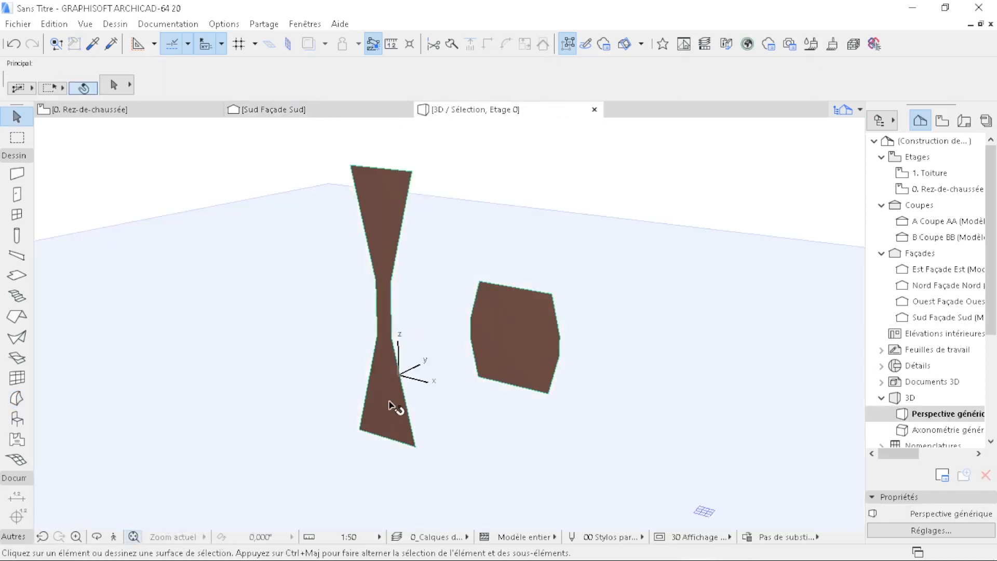
- Extrude the hourglass morph's face perpendicularly by 5 cm
click(388, 413)
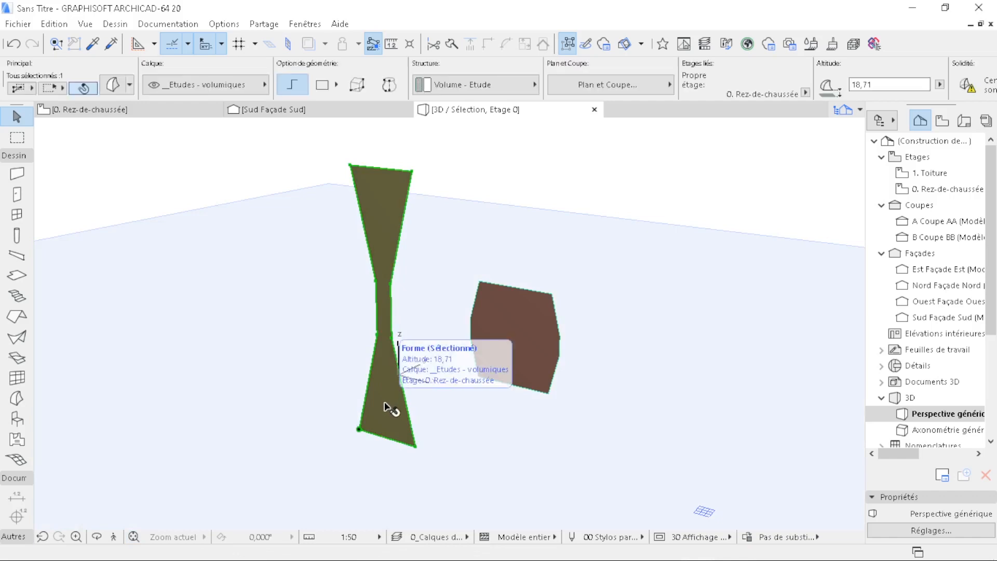
click(385, 403)
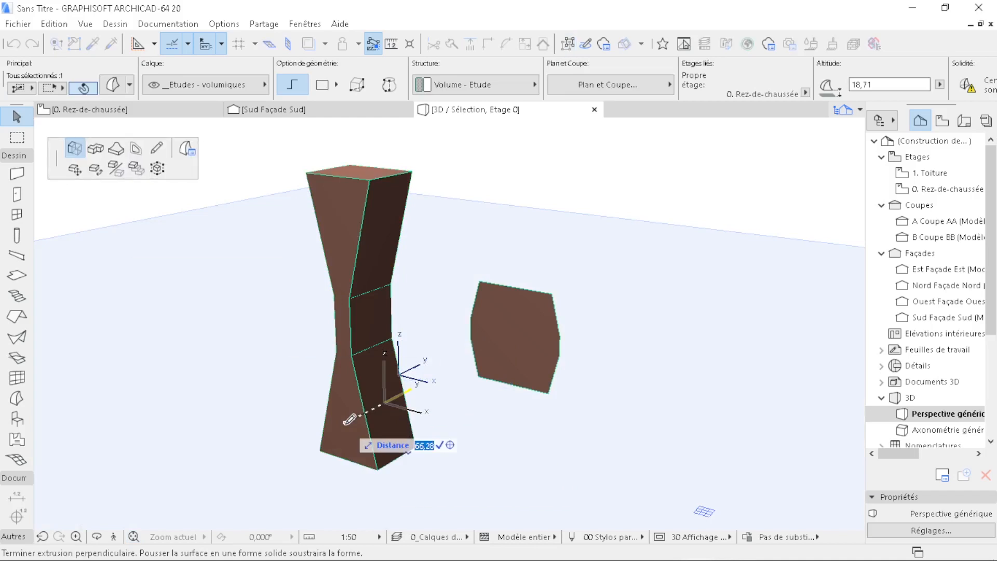
text(5)
key(Return)
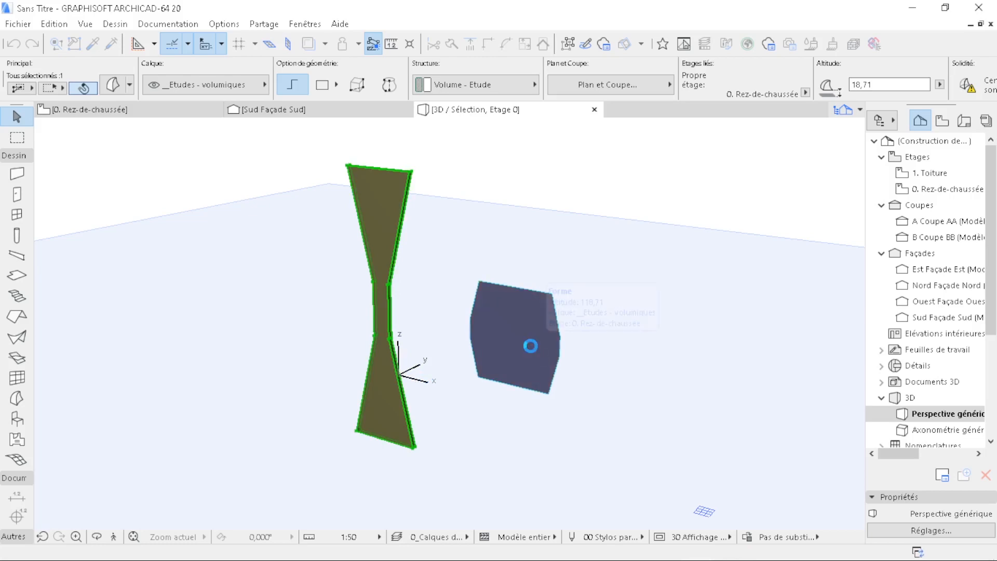
- Extrude the barrel morph's face perpendicularly into a thin panel like the hourglass one
click(530, 345)
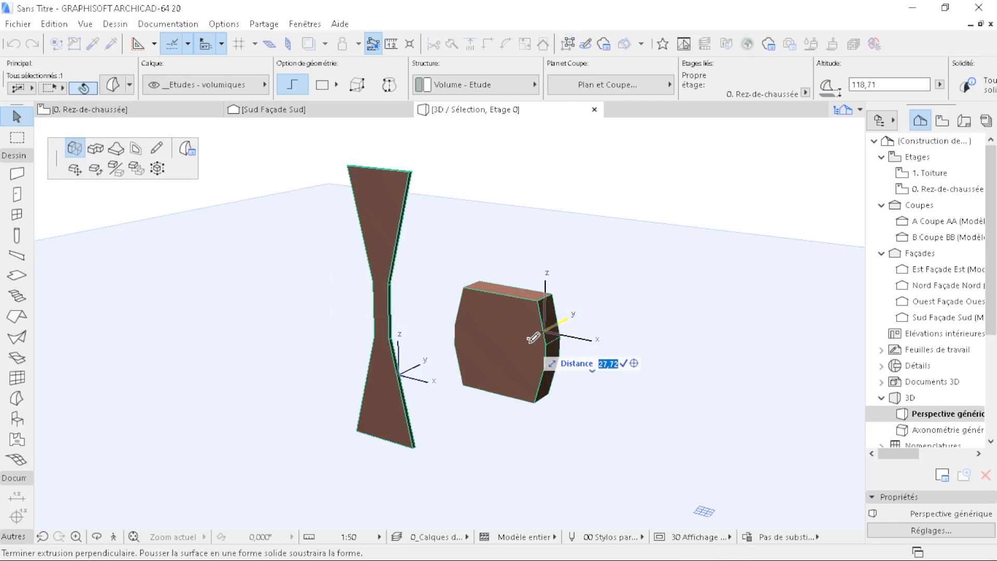
click(545, 329)
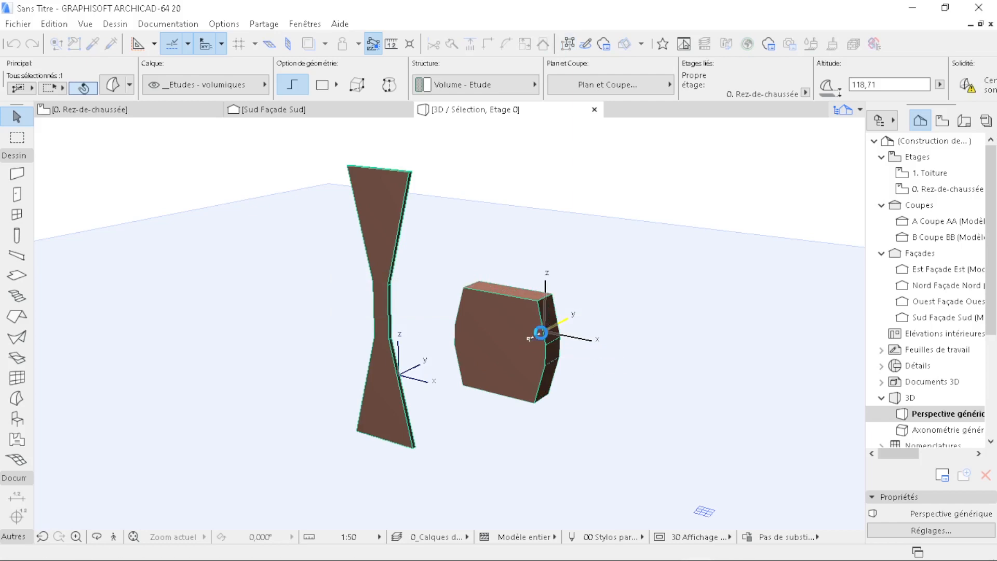
key(ctrl+z)
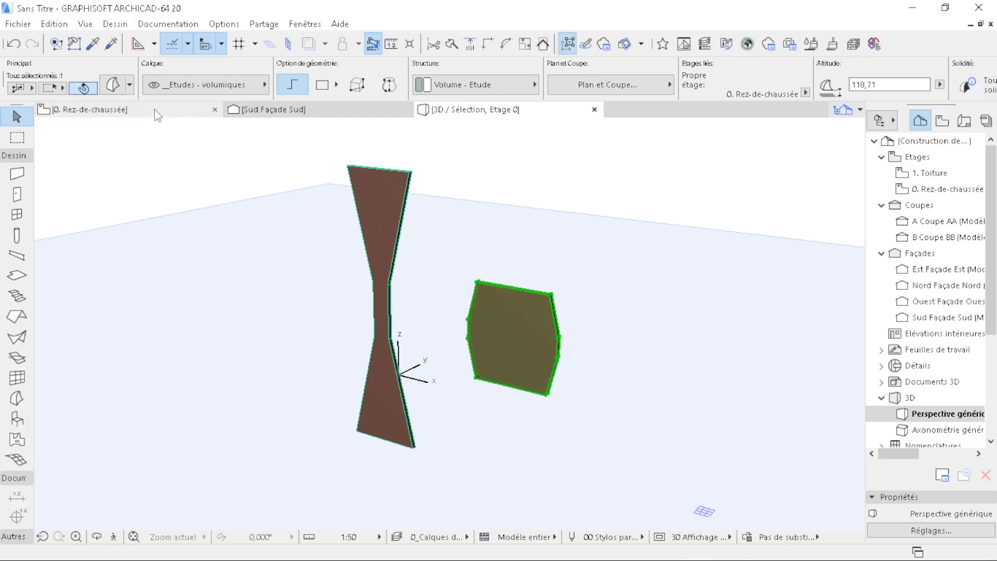
- Move both panels together on the ground floor plan, aligning the hourglass panel's north-west corner with the wall's south-west corner
click(161, 114)
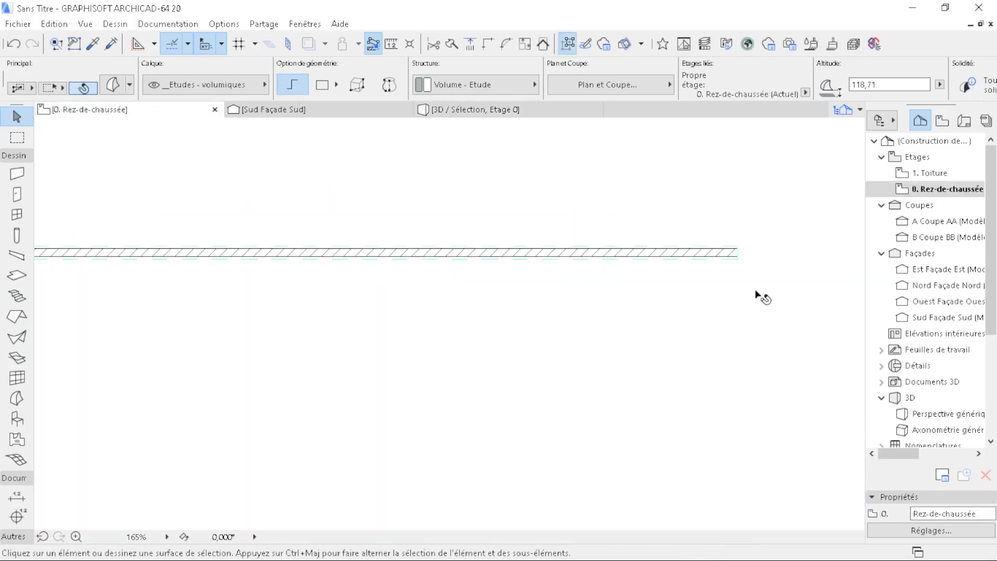
key(Escape)
scroll(683, 253, down, 3)
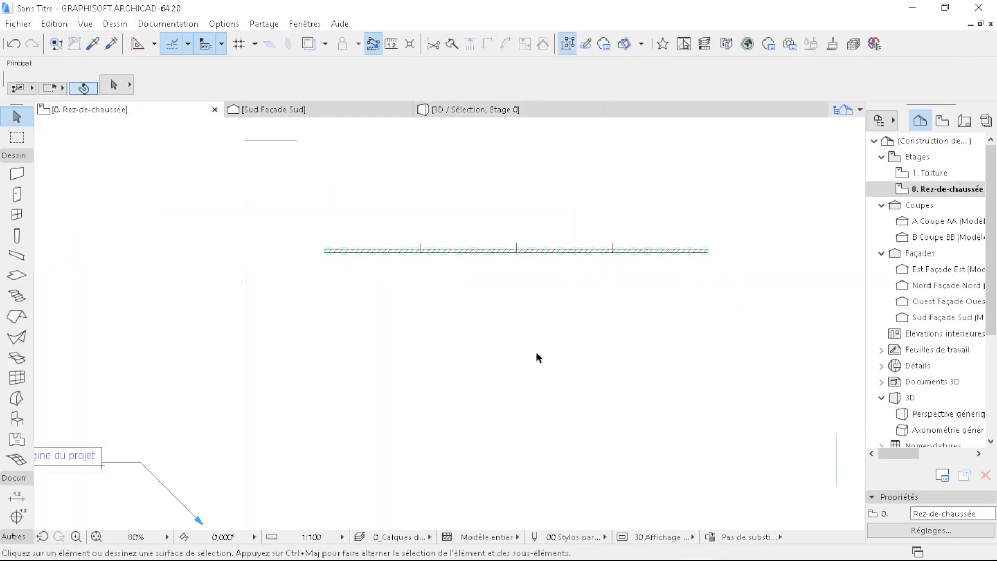
middle_drag(536, 350, 596, 280)
middle_drag(517, 517, 519, 413)
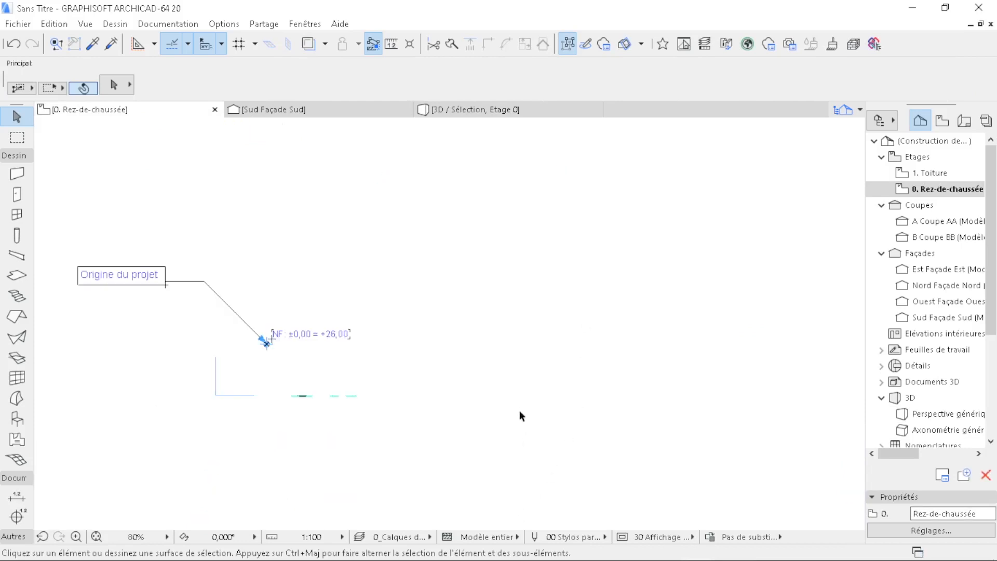
middle_drag(401, 463, 423, 416)
scroll(327, 332, up, 3)
scroll(352, 399, up, 3)
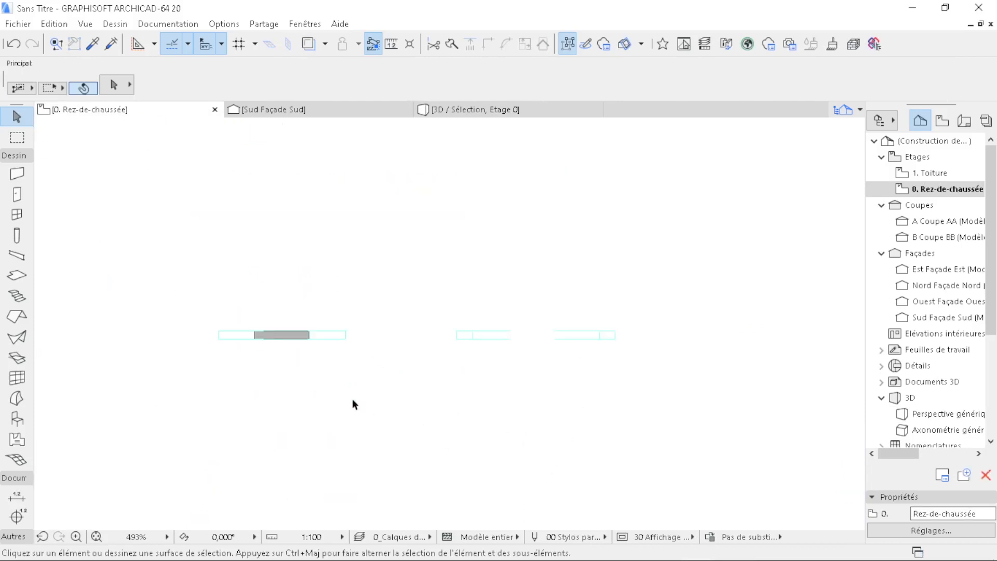
click(340, 335)
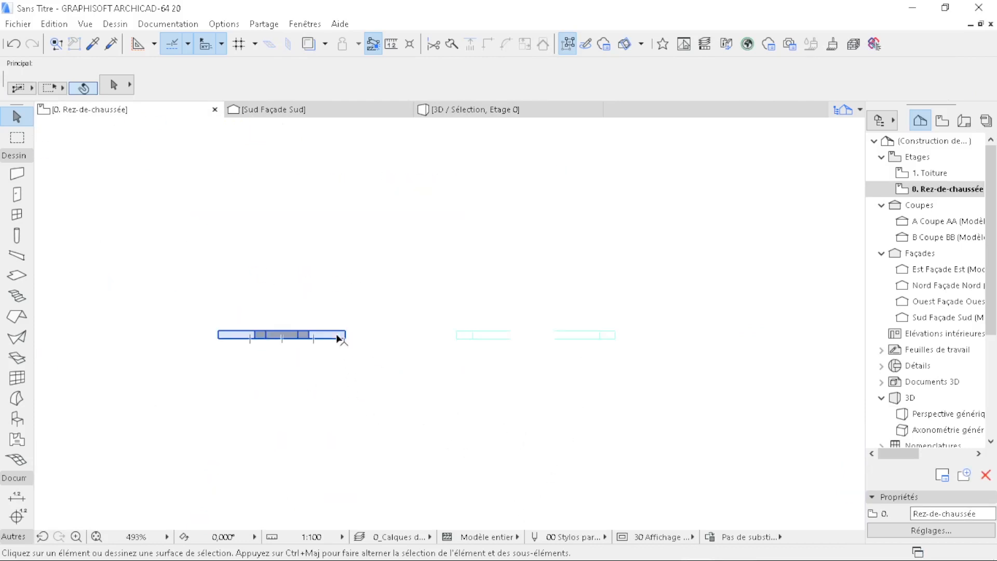
shift+click(514, 335)
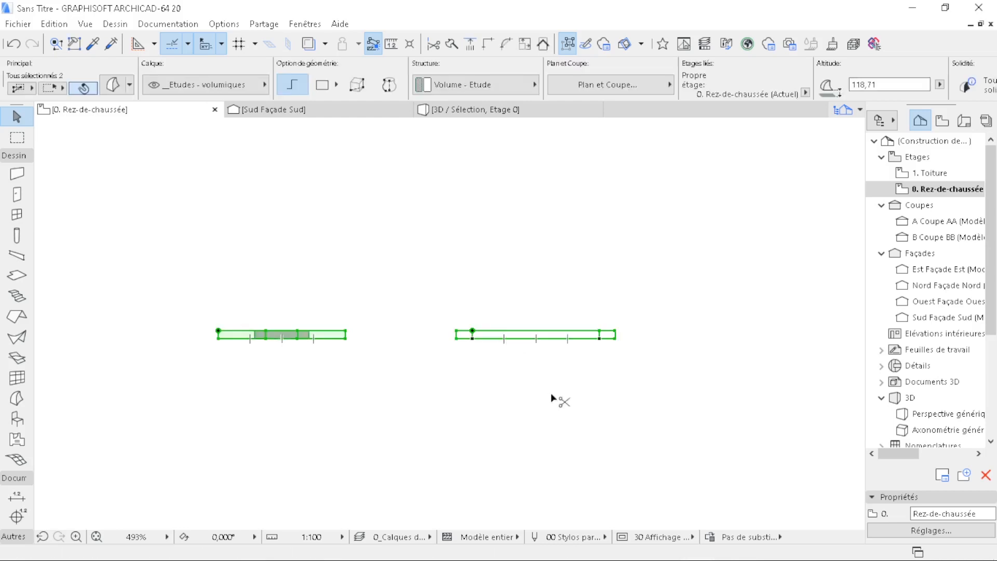
key(ctrl+d)
scroll(218, 331, up, 4)
click(222, 327)
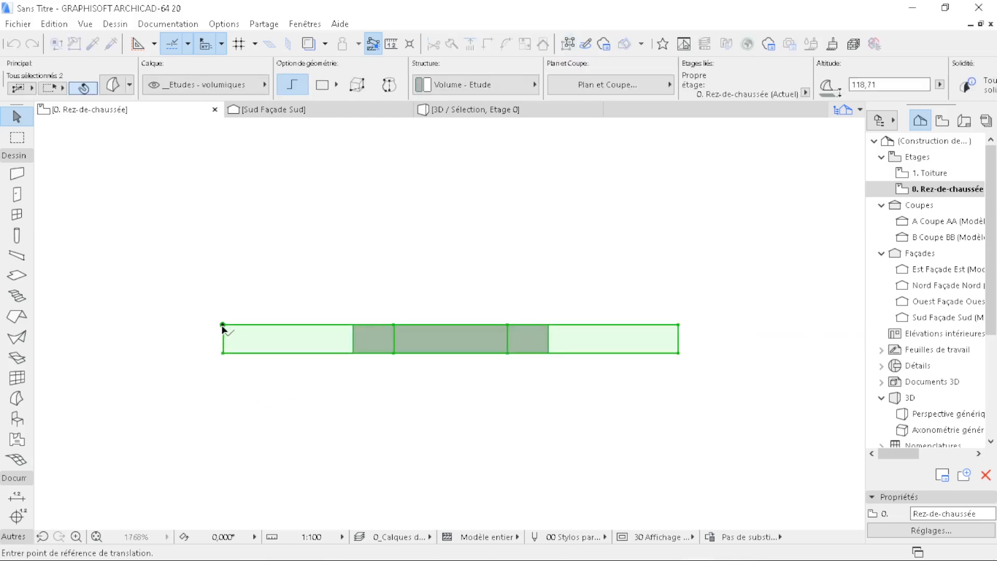
scroll(359, 448, down, 10)
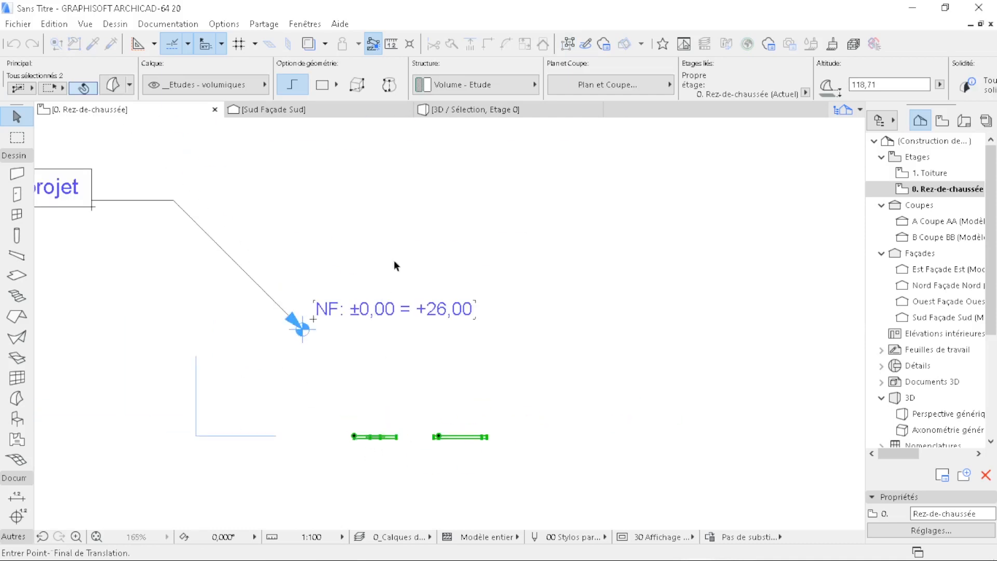
mouse_move(519, 286)
middle_down()
mouse_move(484, 370)
mouse_move(456, 349)
mouse_move(481, 245)
middle_up()
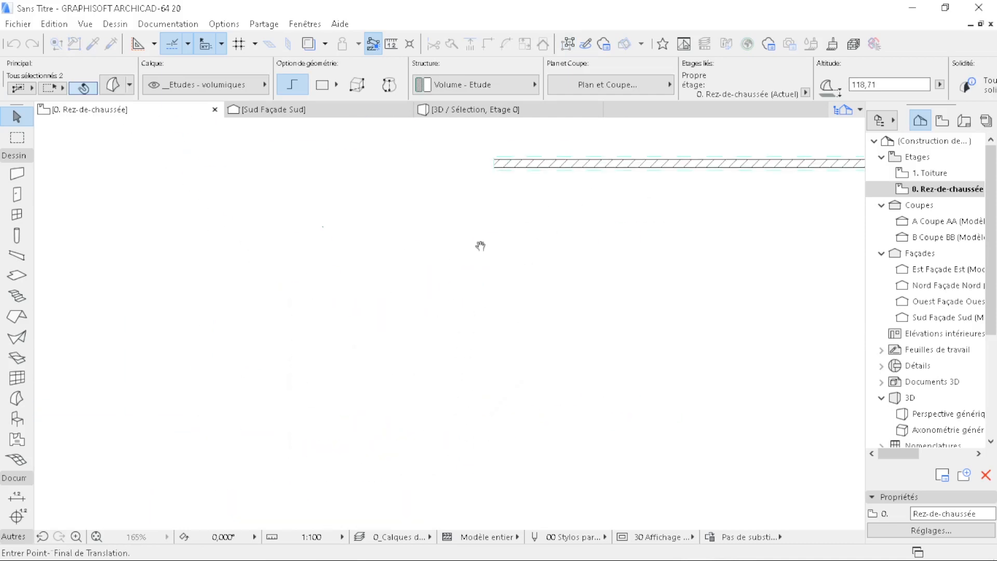
scroll(503, 146, up, 5)
scroll(447, 254, up, 3)
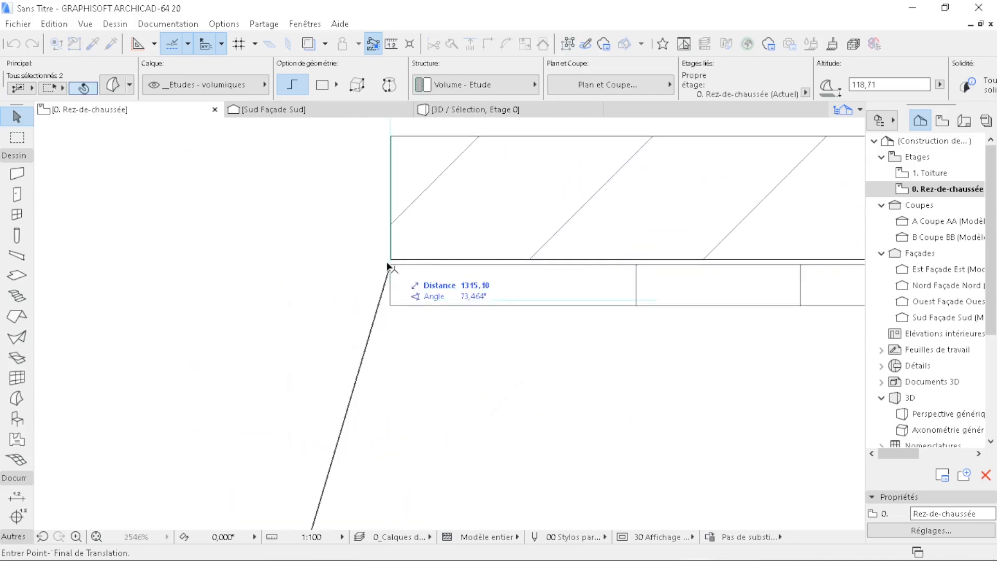
click(342, 298)
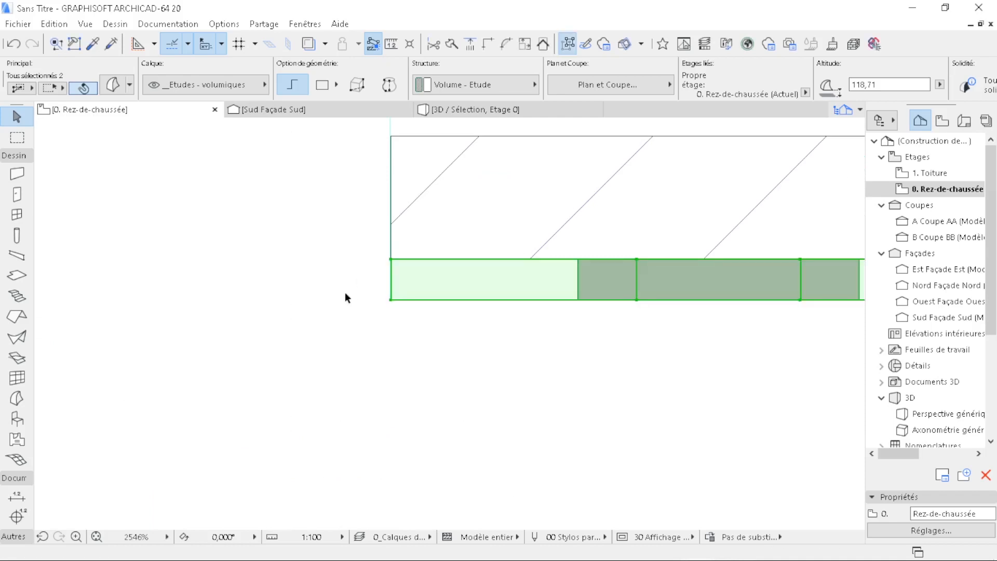
- In the south elevation, move the hourglass and barrel panels together straight down so the hourglass's top edge meets the coping's underside
click(333, 110)
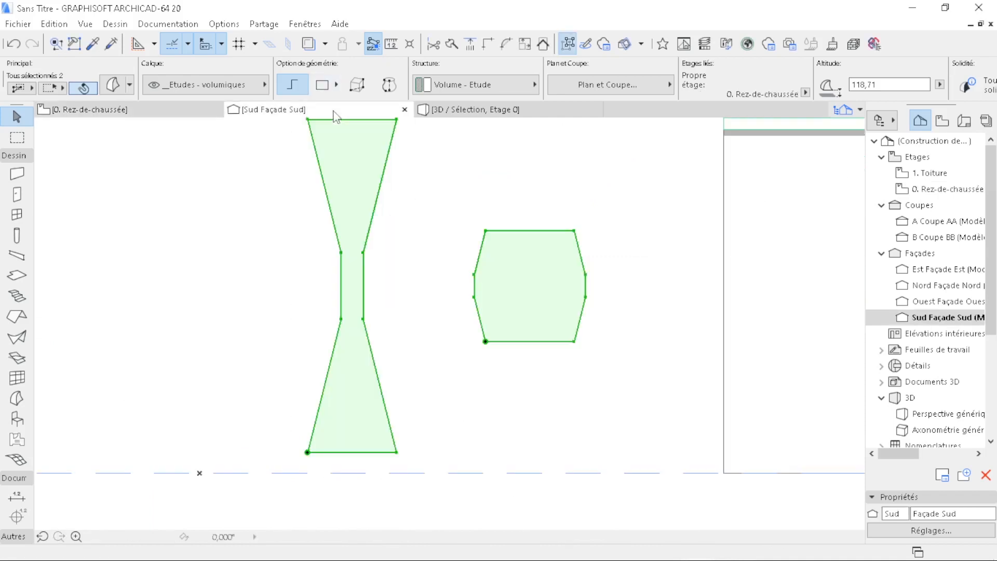
scroll(304, 297, down, 2)
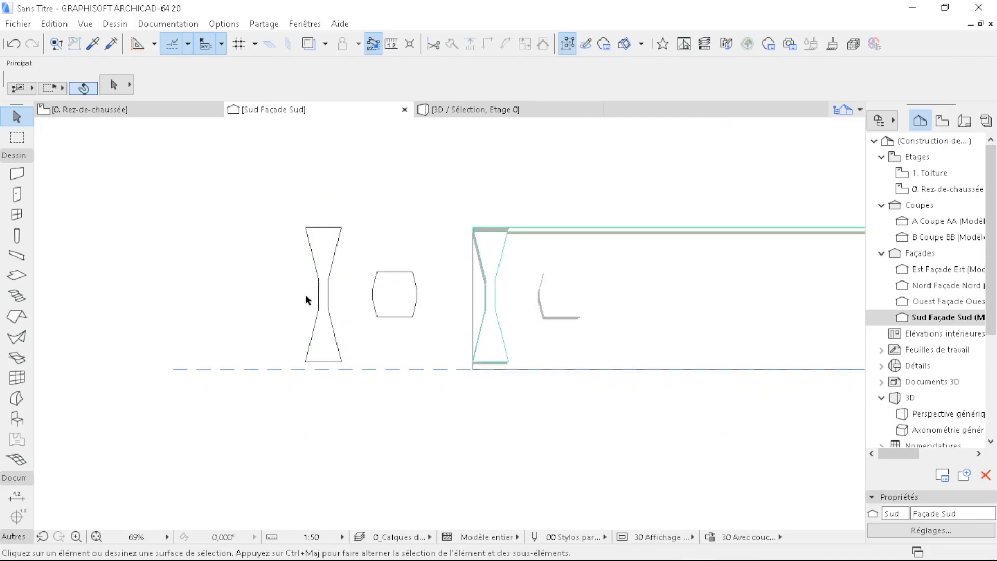
scroll(516, 257, up, 3)
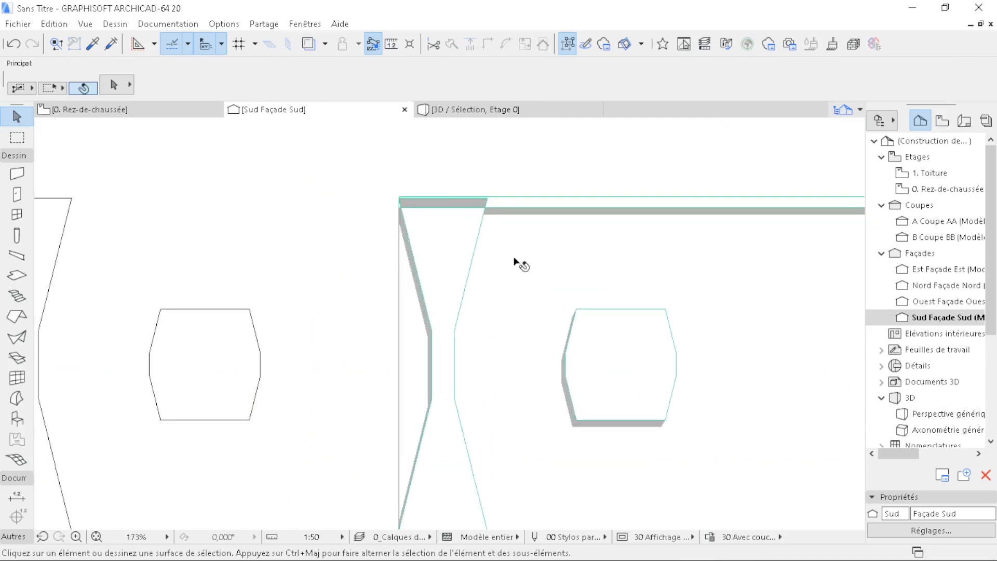
click(465, 240)
shift+click(619, 374)
scroll(498, 199, up, 2)
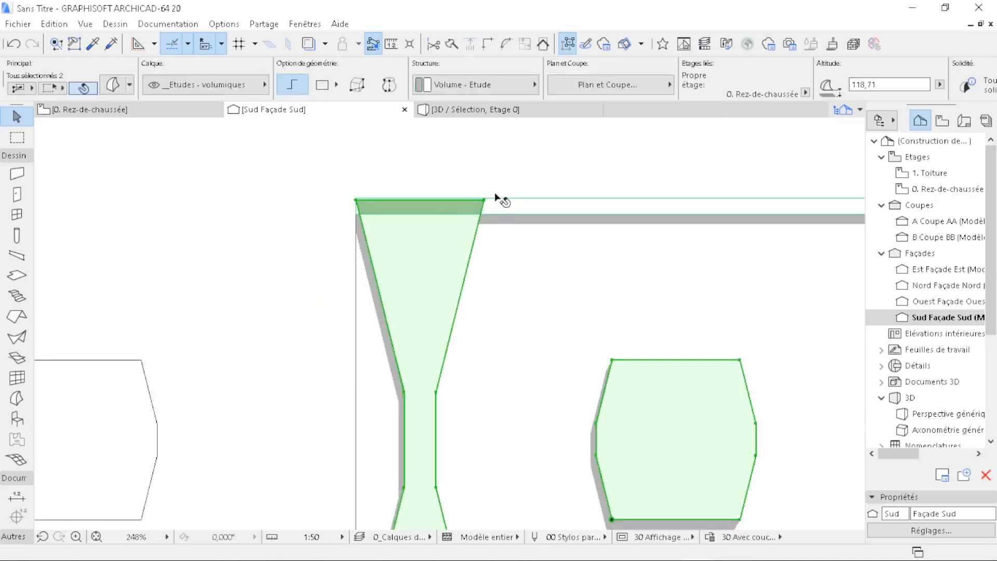
scroll(499, 199, up, 6)
scroll(463, 208, up, 3)
key(ctrl+d)
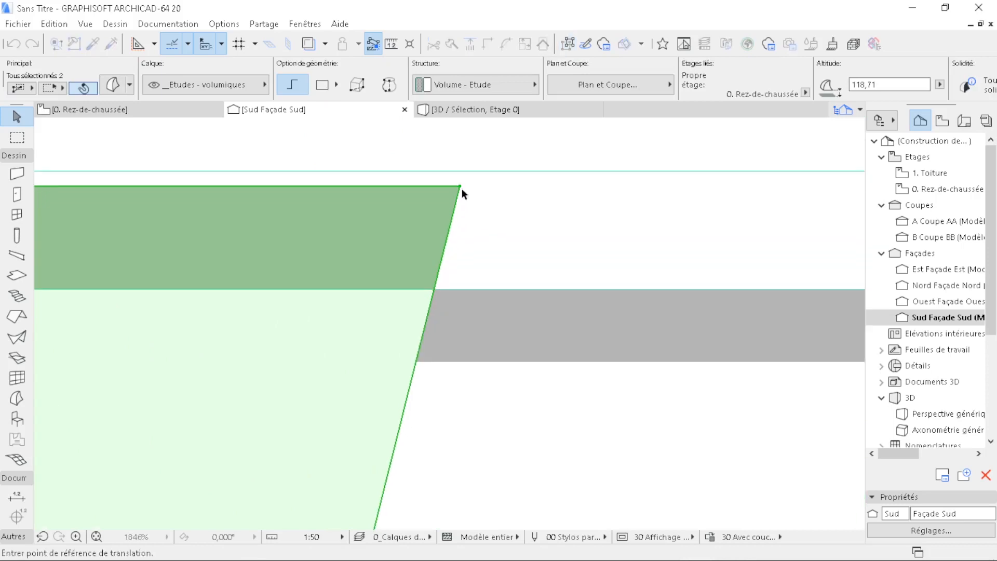
click(460, 186)
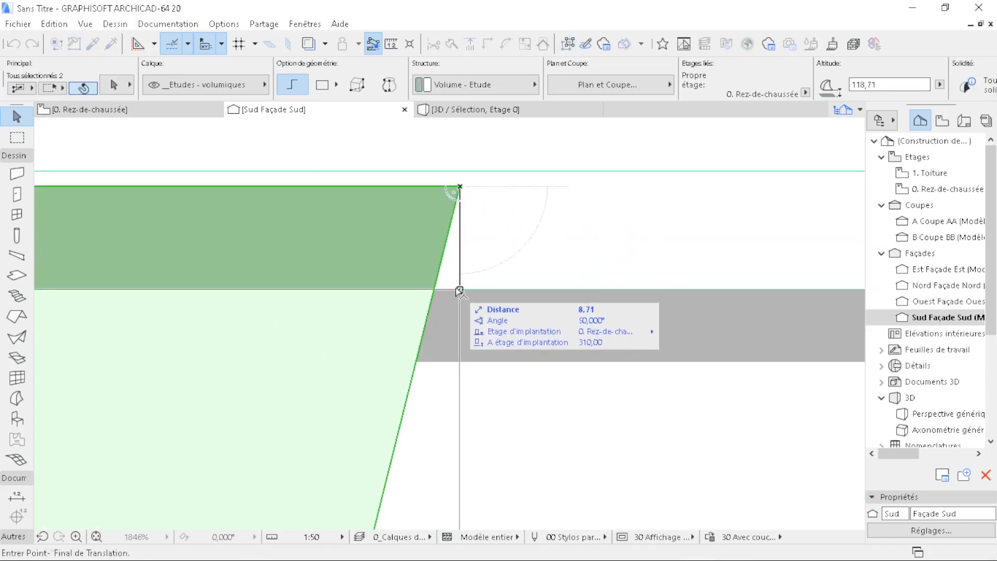
click(459, 292)
- Copy the coping strip straight down to the ground line, aligning its lower-left corner with the wall's bottom-left corner
scroll(479, 218, down, 3)
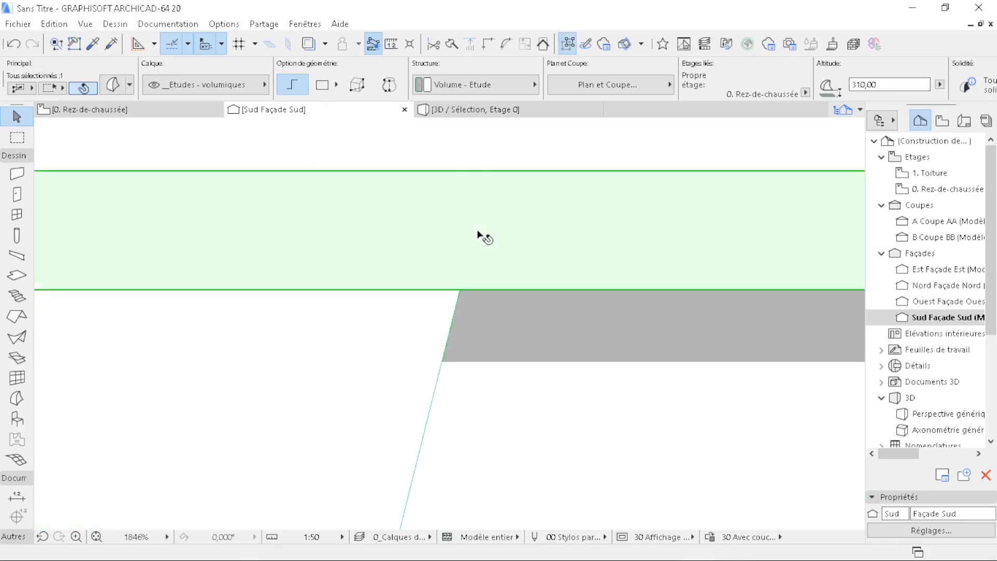
scroll(524, 185, down, 6)
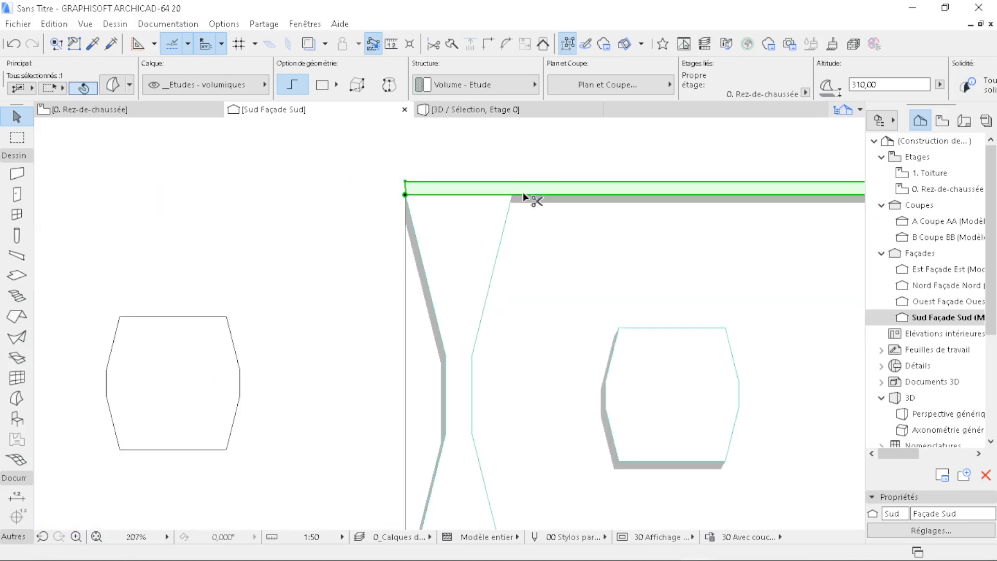
key(ctrl+d)
scroll(406, 188, up, 3)
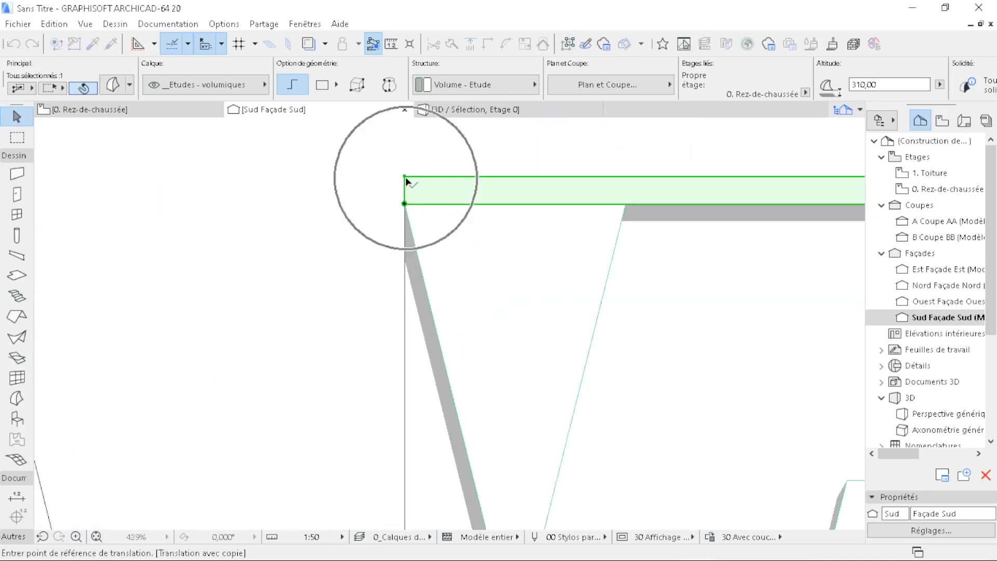
scroll(408, 210, up, 4)
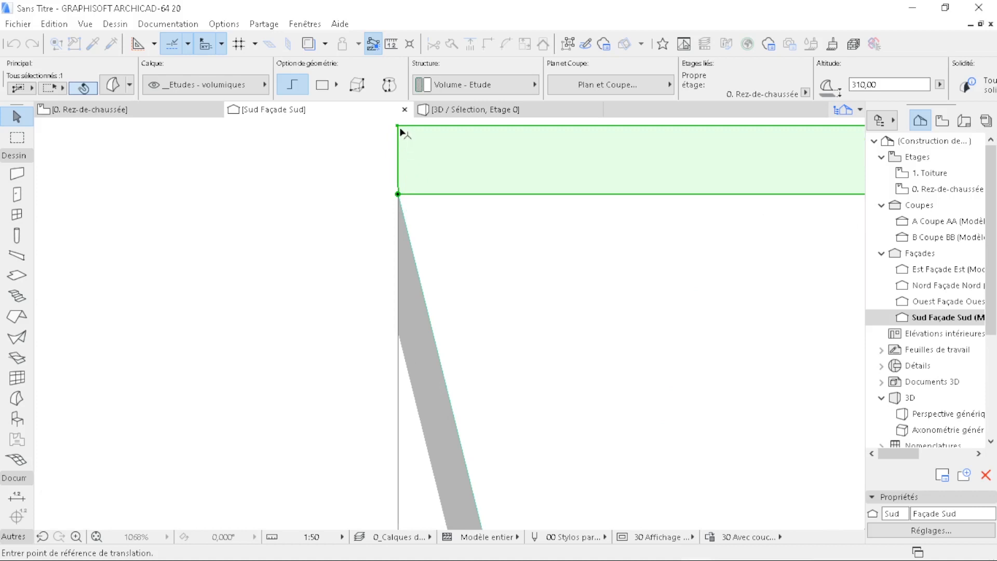
click(398, 195)
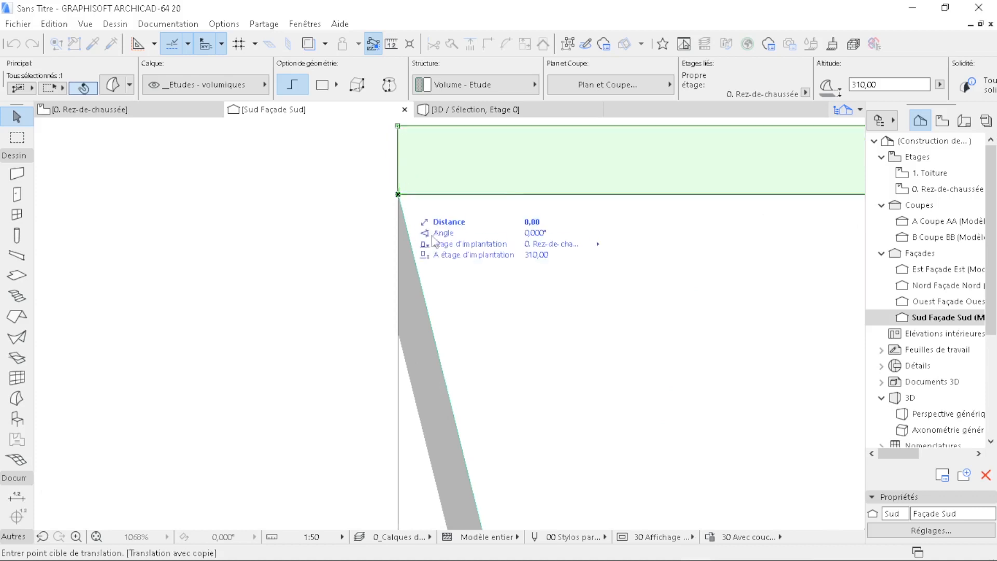
scroll(444, 203, down, 11)
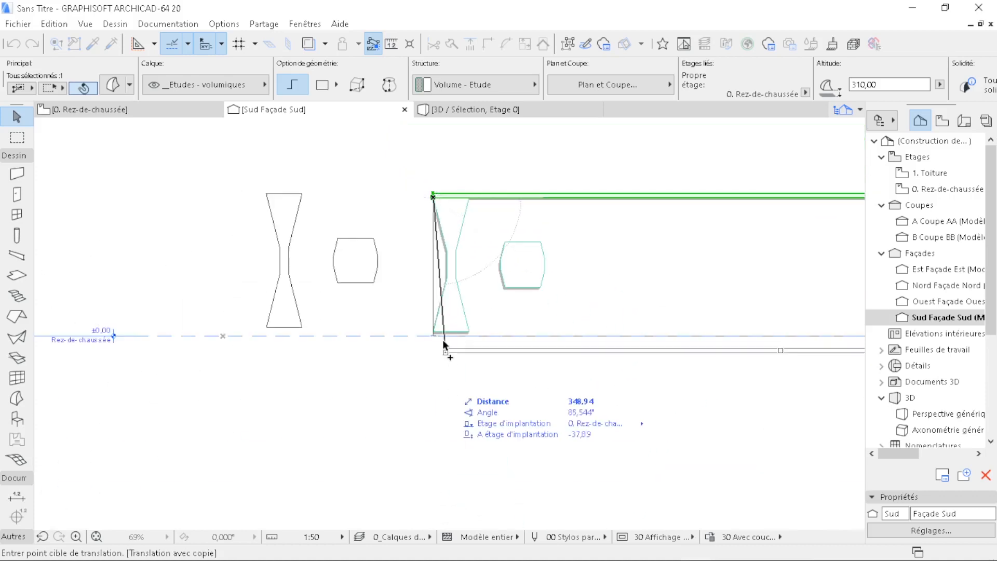
scroll(434, 336, up, 11)
click(483, 359)
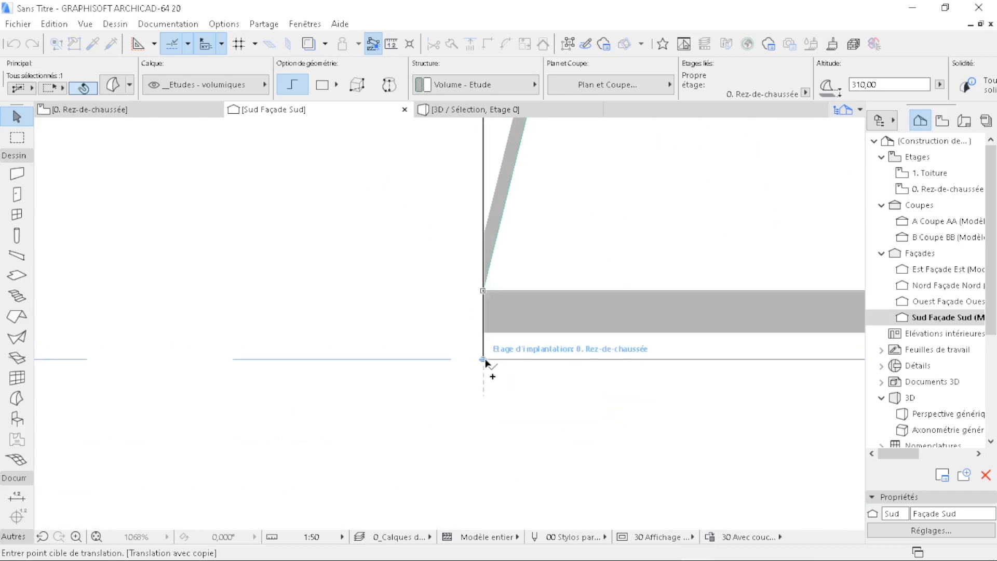
scroll(271, 384, down, 7)
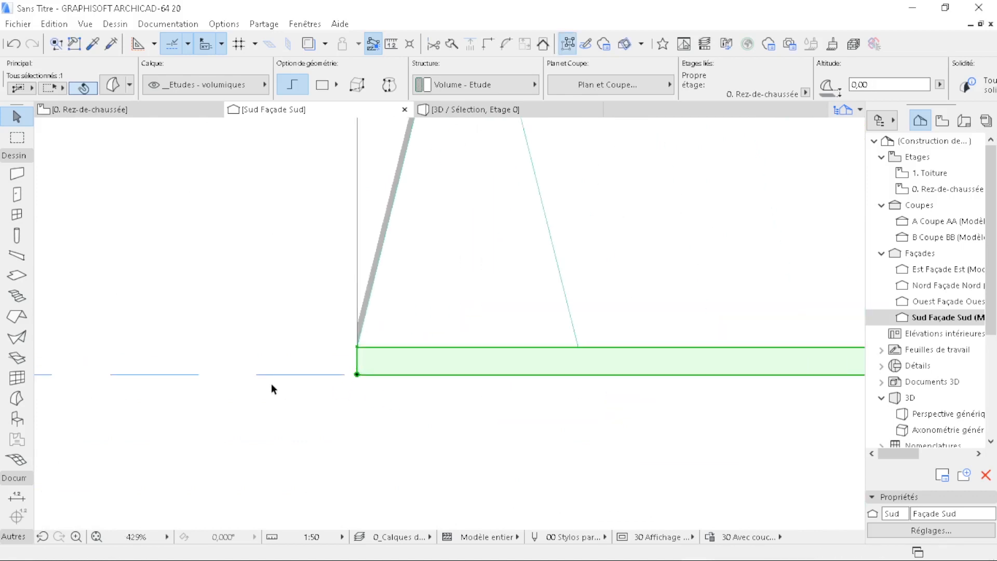
- Multiply the hourglass and barrel panels together horizontally along the wall, making four copies spaced 320 cm apart
middle_drag(356, 282, 352, 430)
click(512, 380)
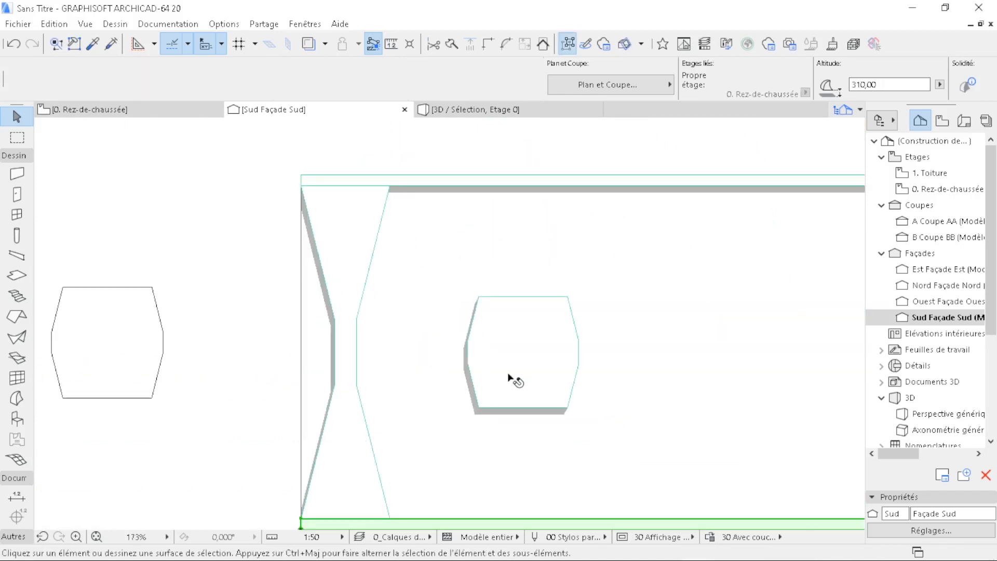
click(356, 229)
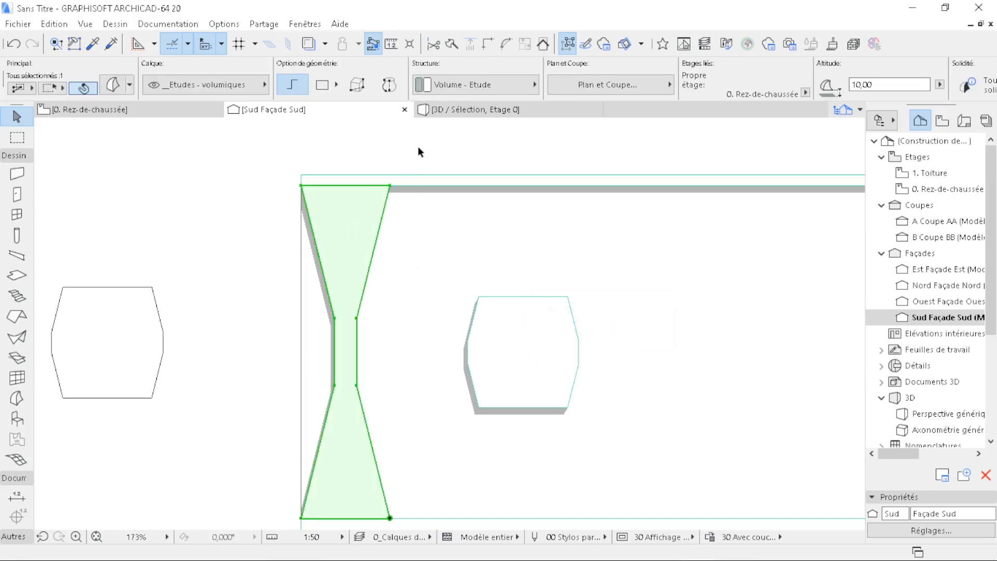
shift+click(490, 346)
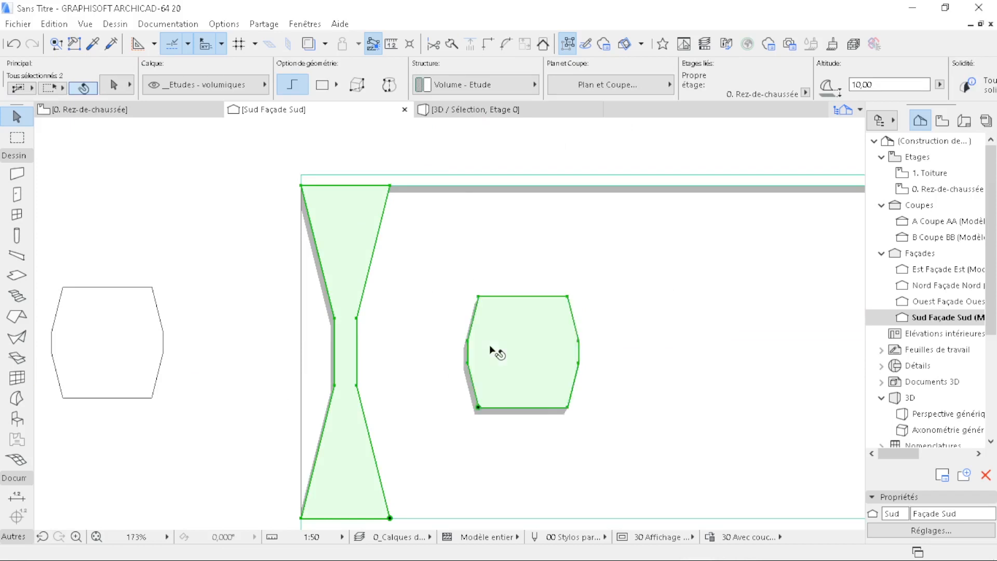
scroll(431, 216, down, 2)
middle_drag(493, 263, 436, 264)
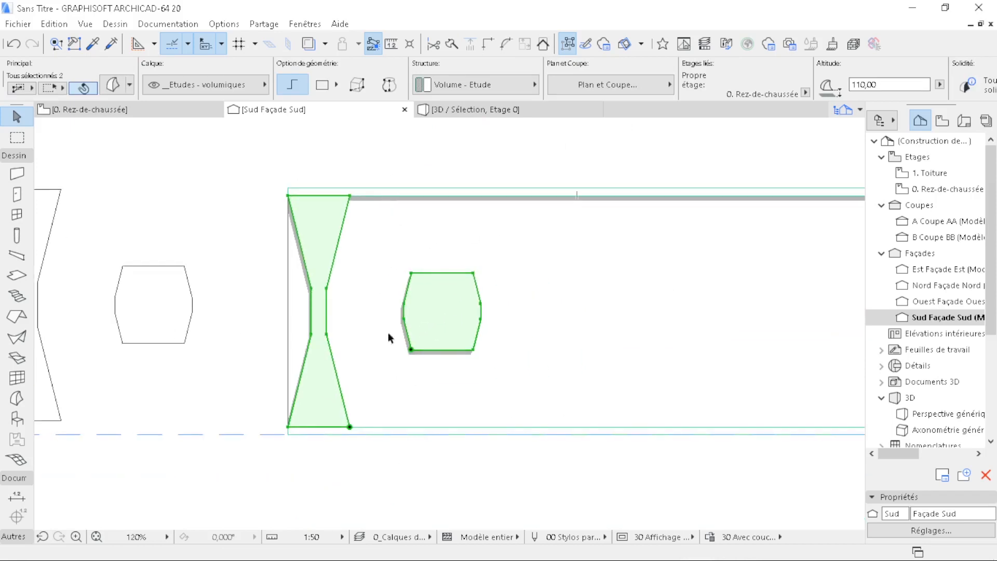
click(350, 426)
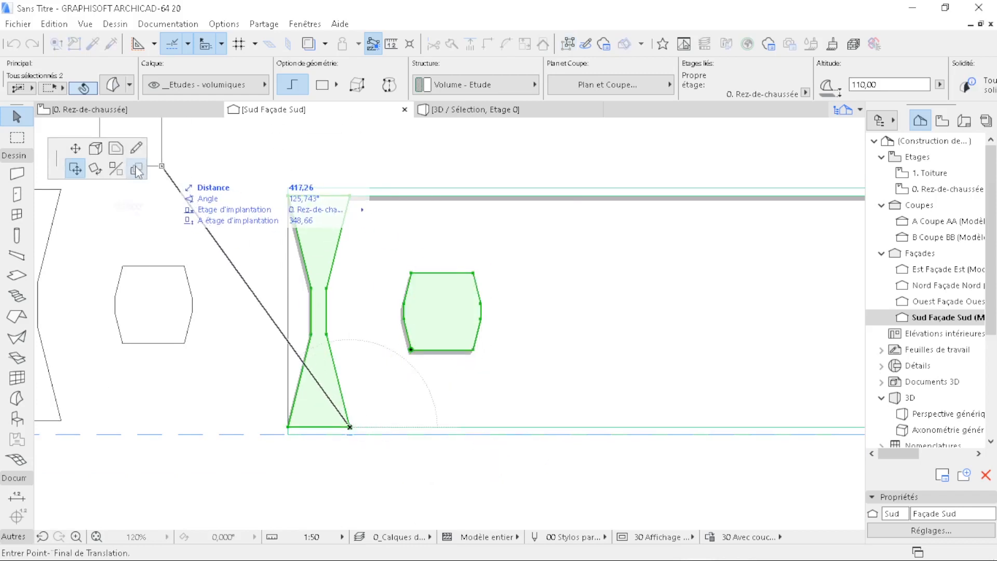
click(136, 169)
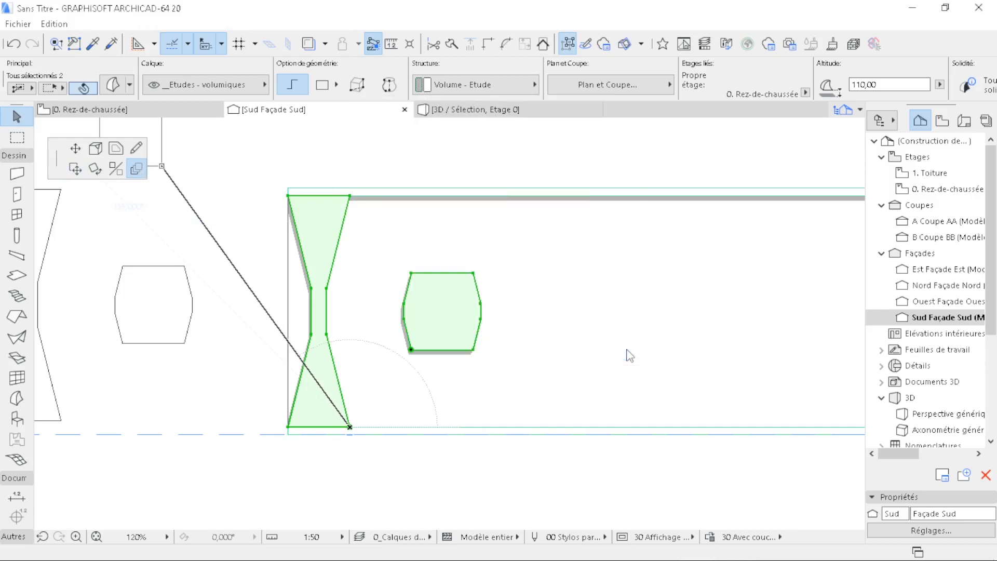
click(600, 353)
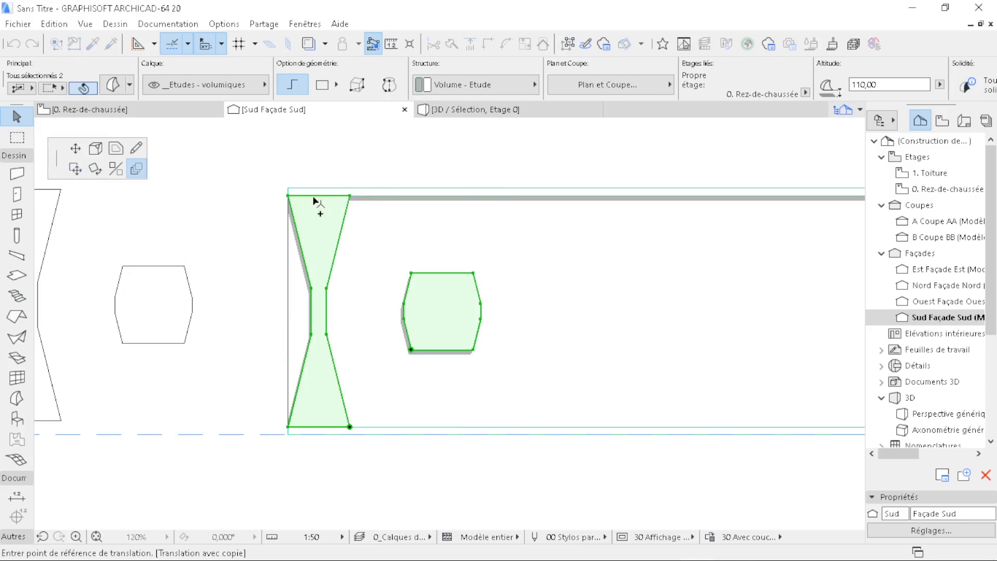
click(287, 197)
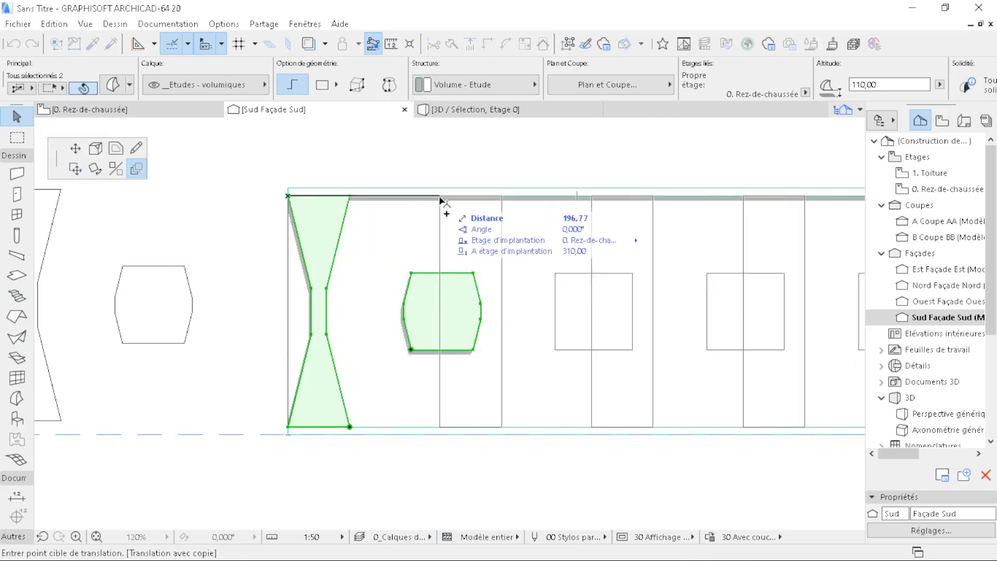
key(Tab)
text(320)
key(Return)
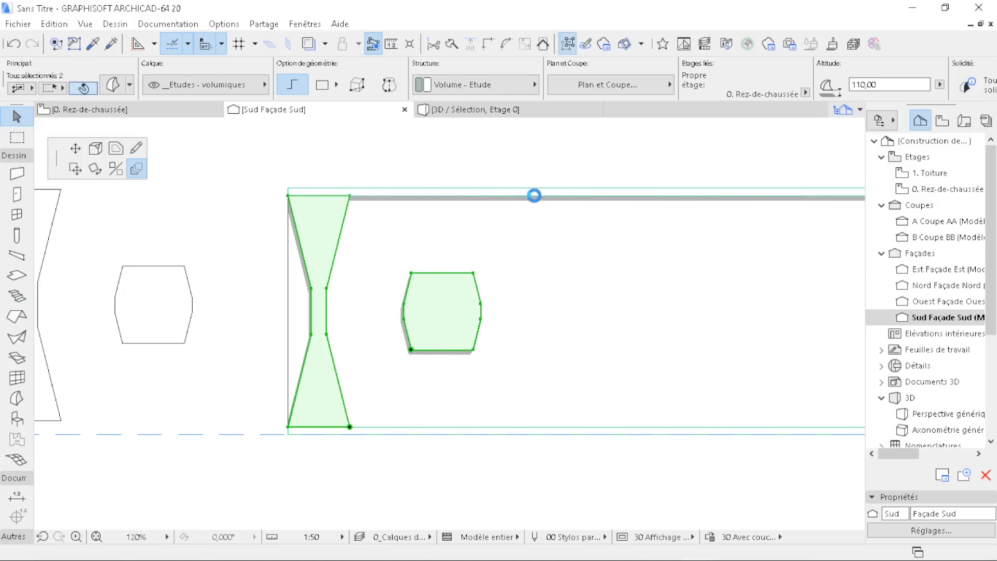
scroll(275, 284, down, 5)
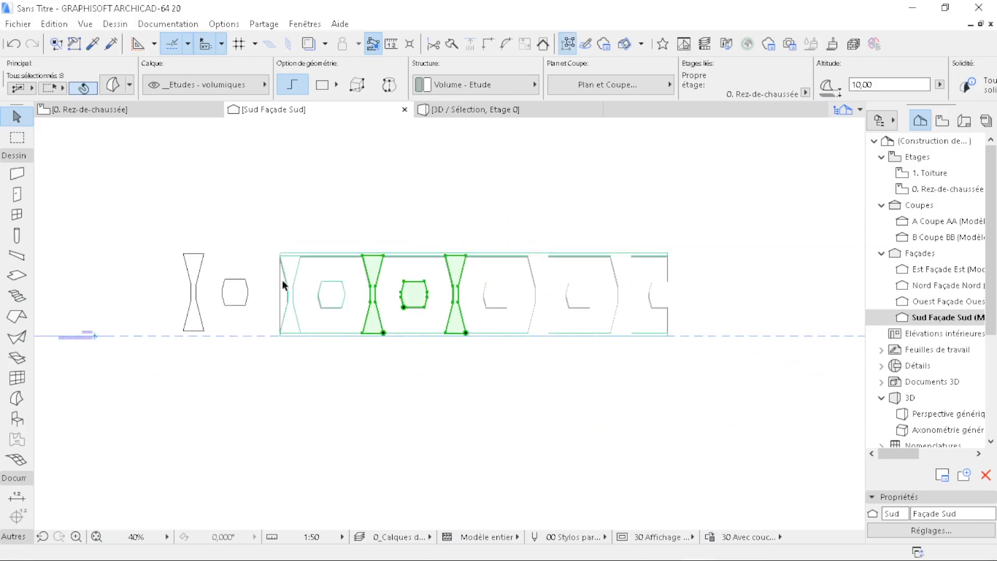
- Delete the last barrel panel that overhangs the wall's east end
scroll(693, 307, up, 6)
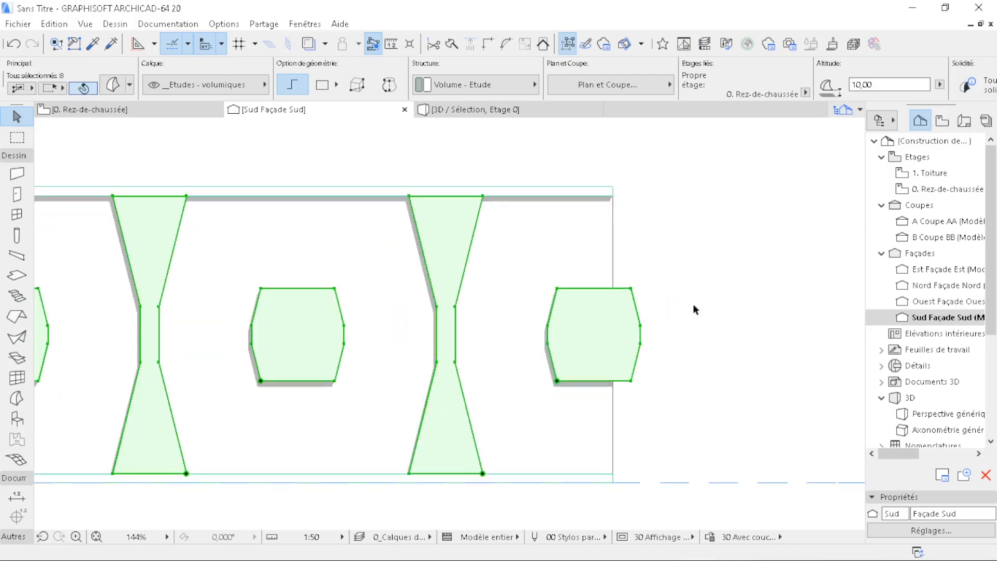
click(647, 351)
click(639, 350)
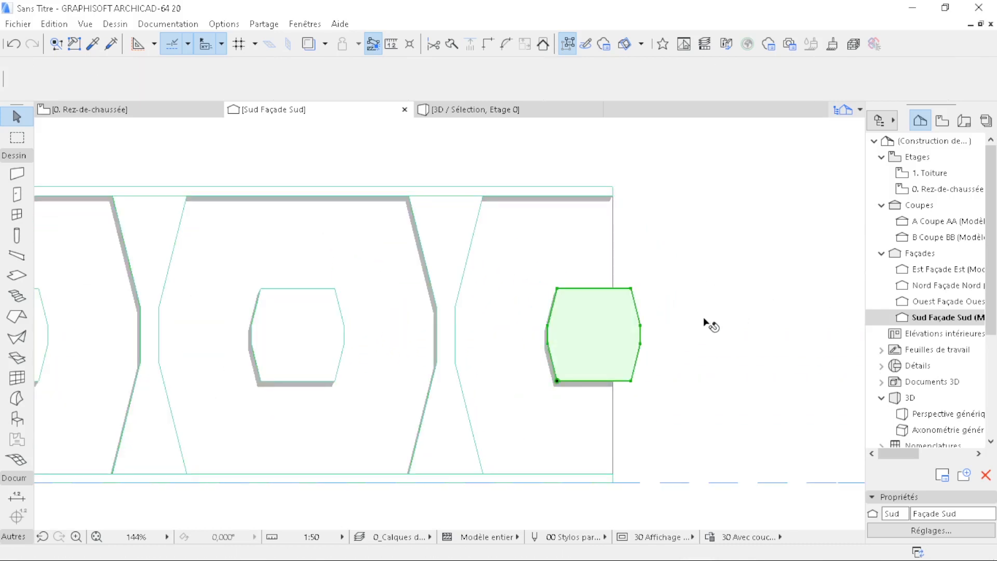
click(766, 309)
scroll(766, 307, down, 6)
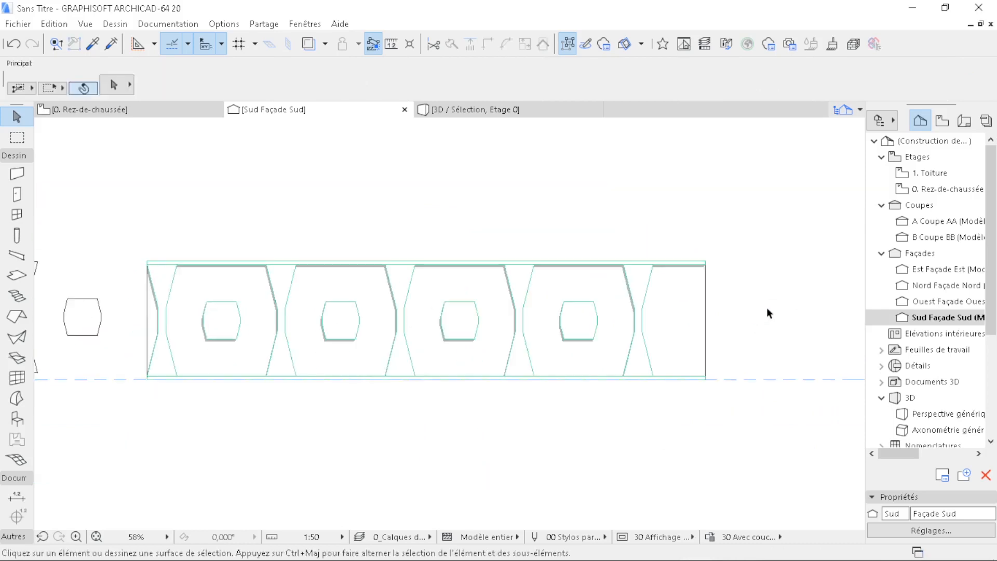
- Enclose the whole decorated wall in a rectangular marquee on the ground floor plan and show that zone in 3D
click(158, 111)
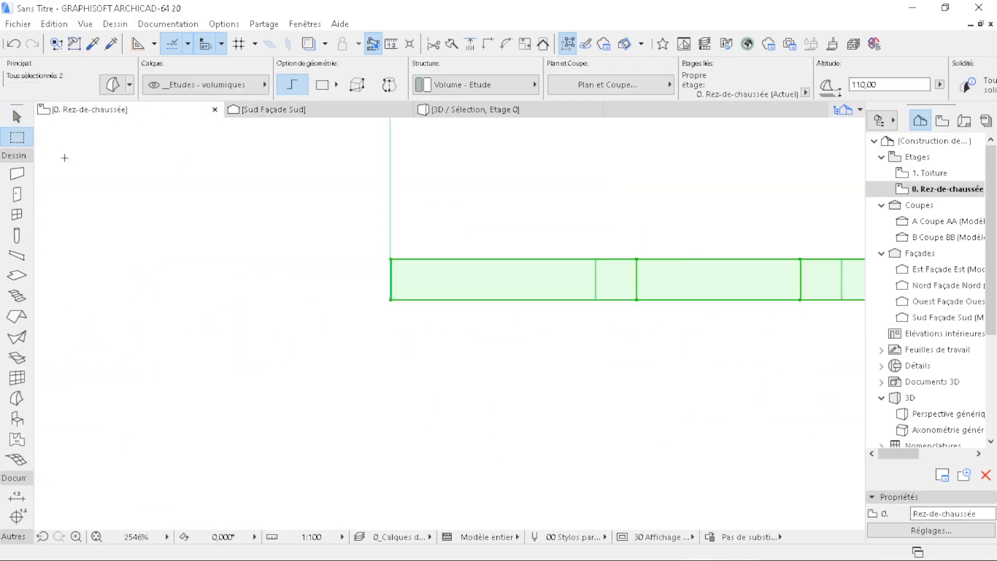
scroll(279, 241, down, 5)
key(Escape)
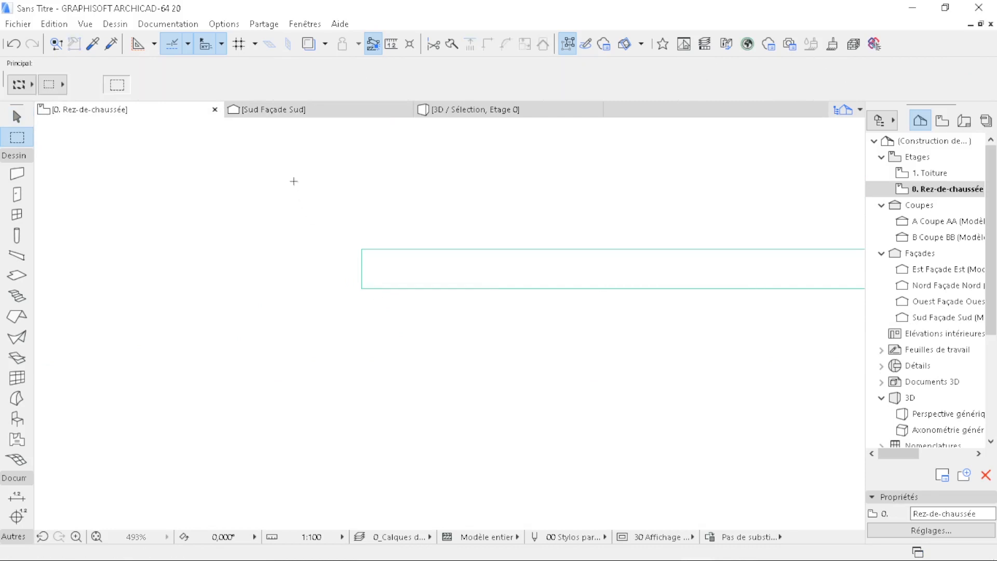
click(294, 181)
scroll(292, 311, down, 5)
click(806, 333)
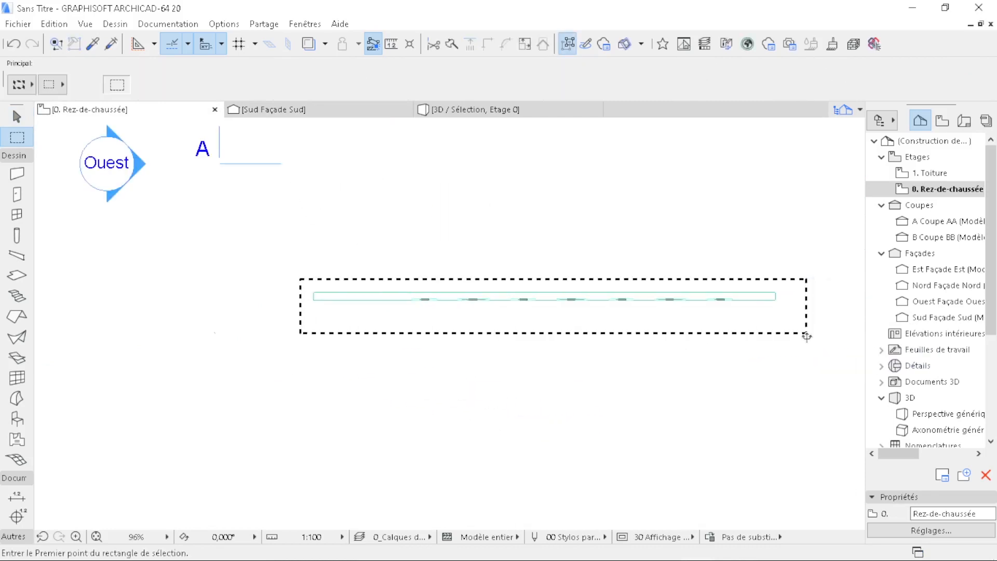
right_click(806, 336)
click(815, 421)
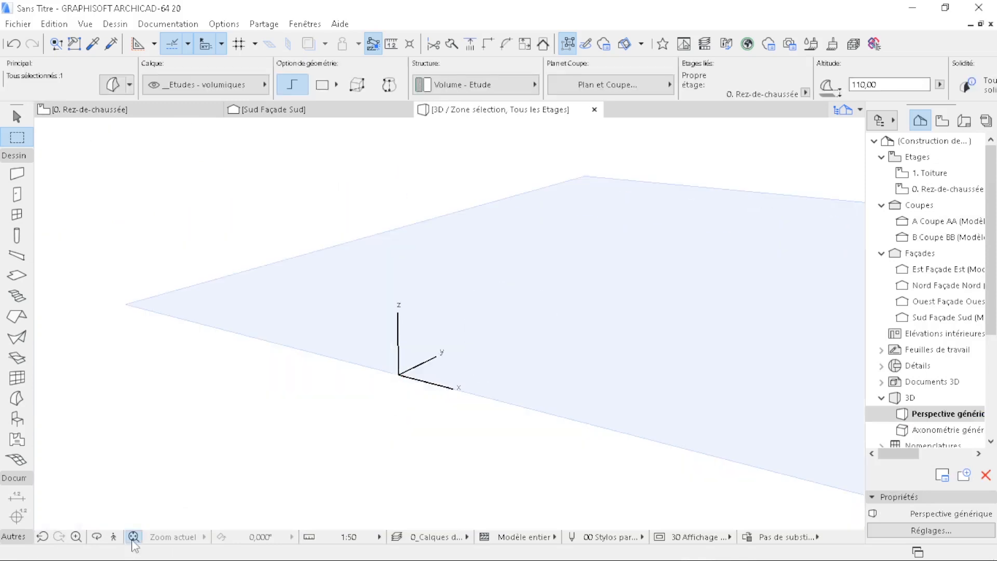
- Examine the whole wall's decorated face in 3D from several angles
click(134, 537)
click(97, 537)
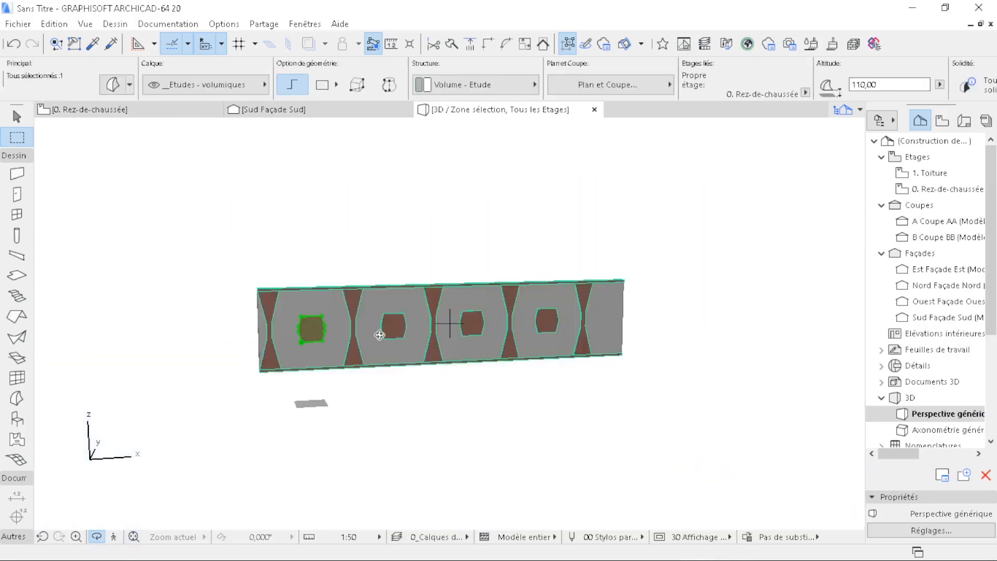
drag(379, 335, 491, 416)
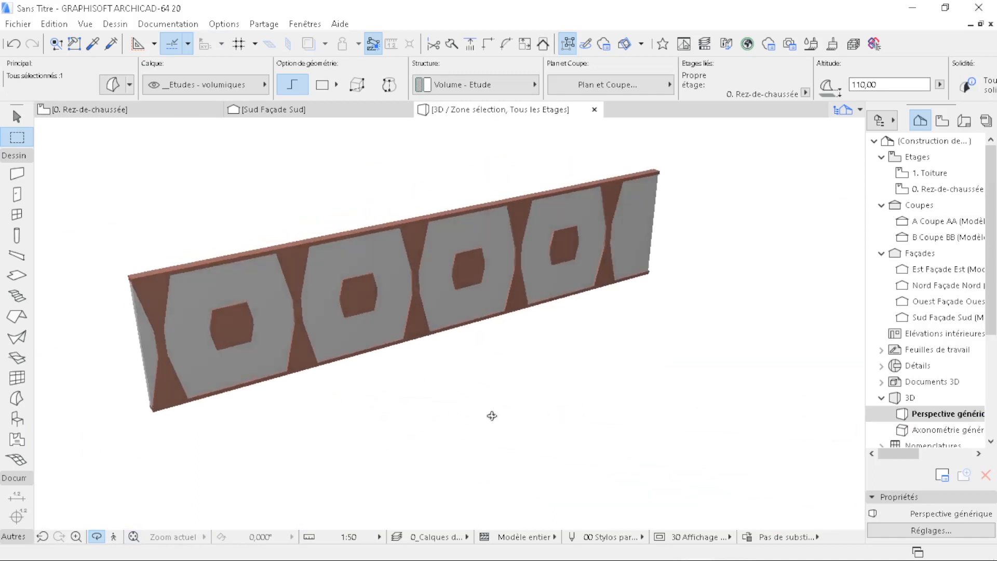
drag(609, 402, 445, 363)
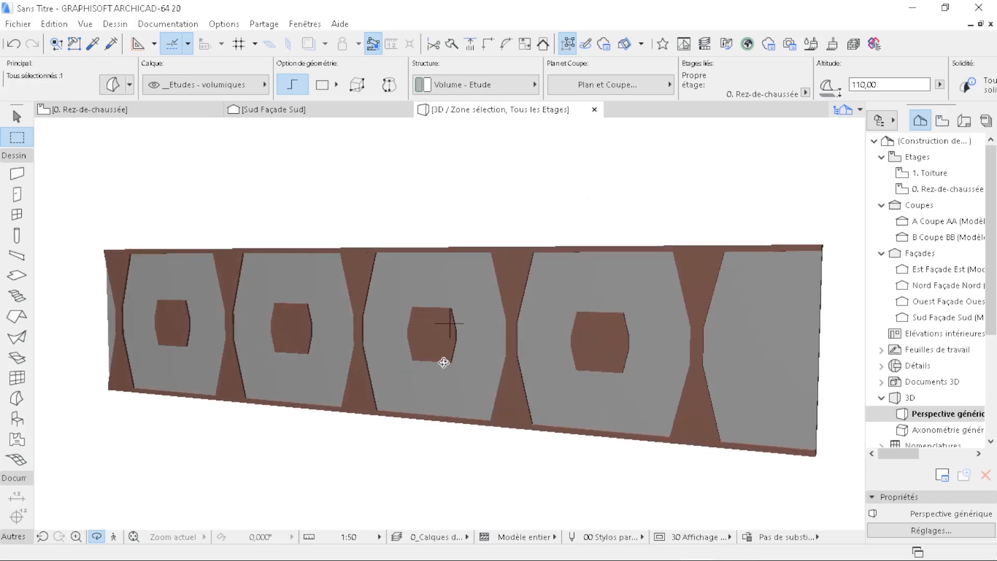
drag(648, 260, 566, 292)
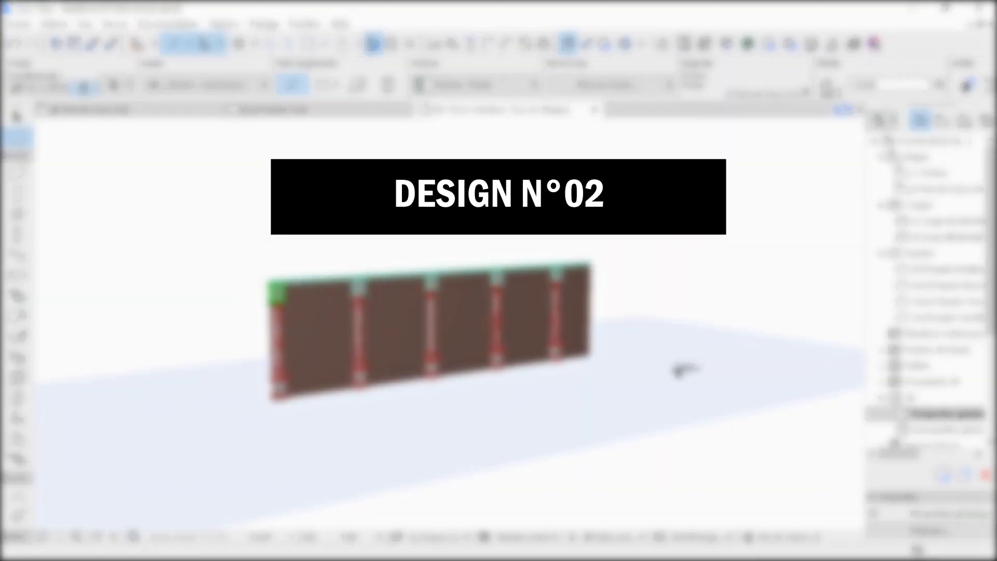
drag(683, 390, 506, 376)
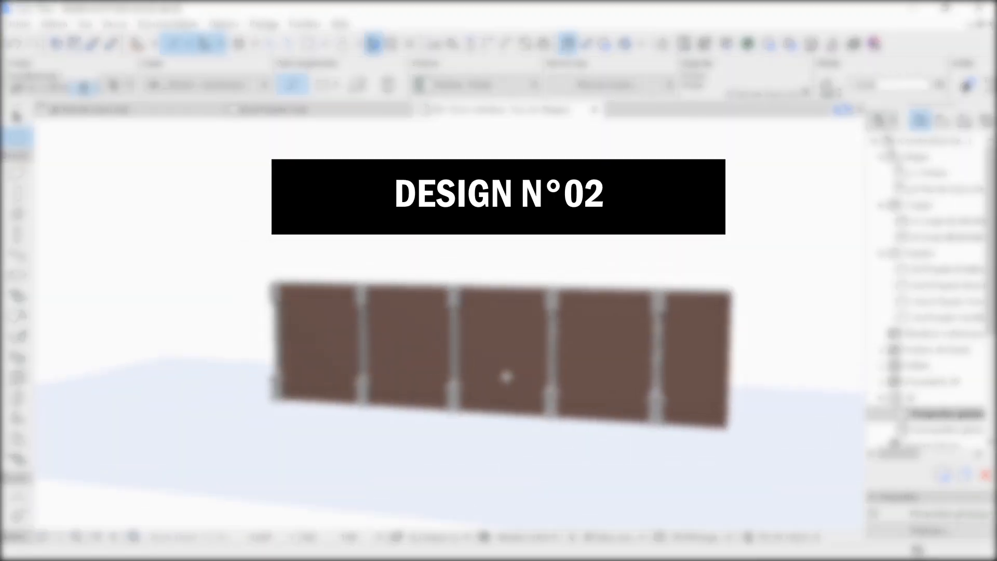
drag(426, 413, 374, 400)
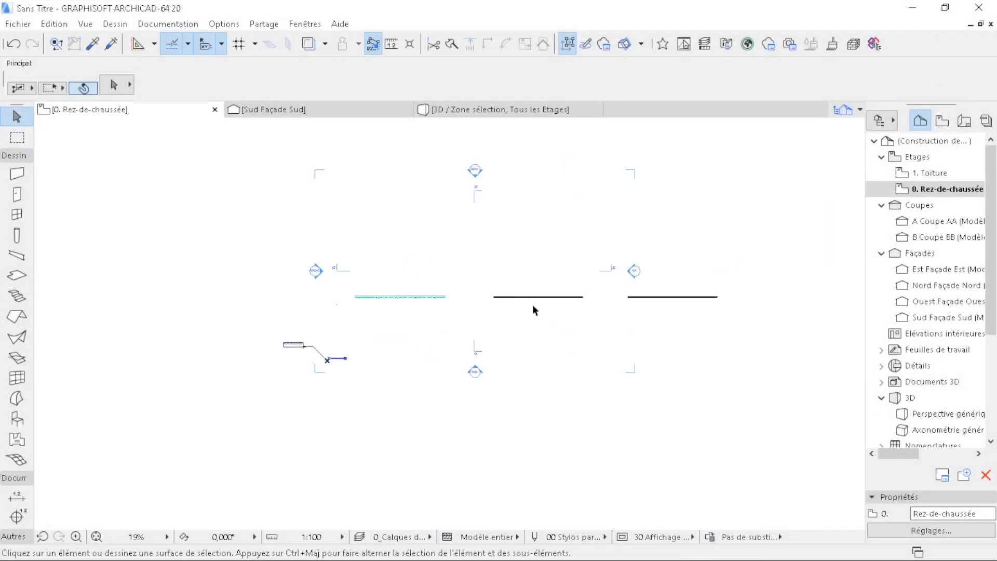
- On the ground floor plan, move the second plain wall straight west, closer to the decorated wall
scroll(532, 304, up, 5)
click(553, 292)
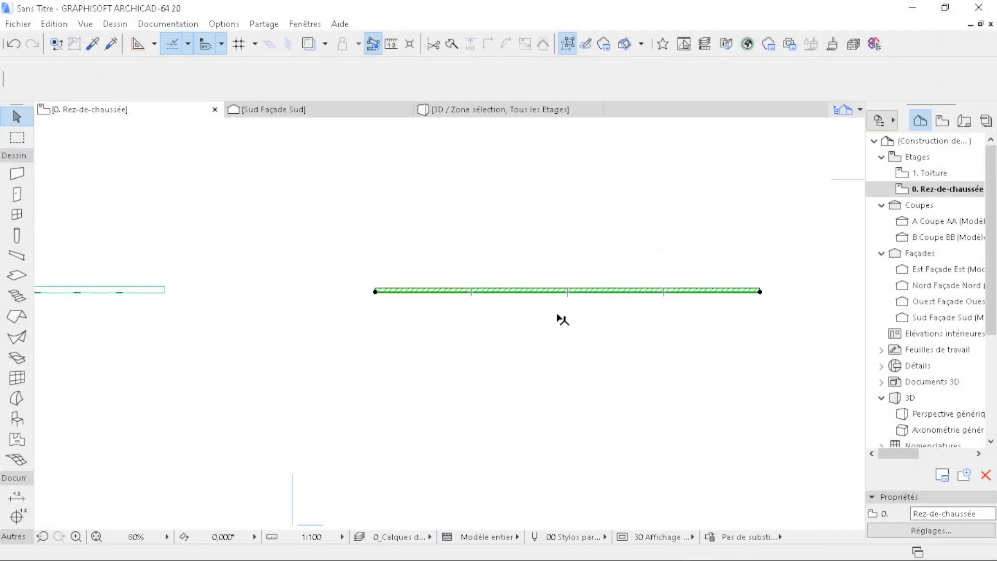
key(ctrl+d)
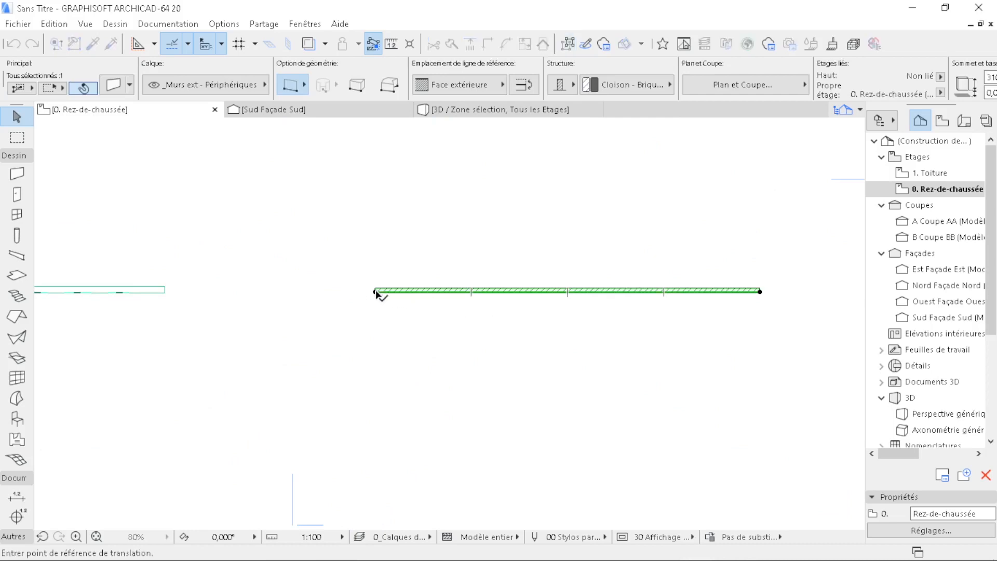
click(375, 292)
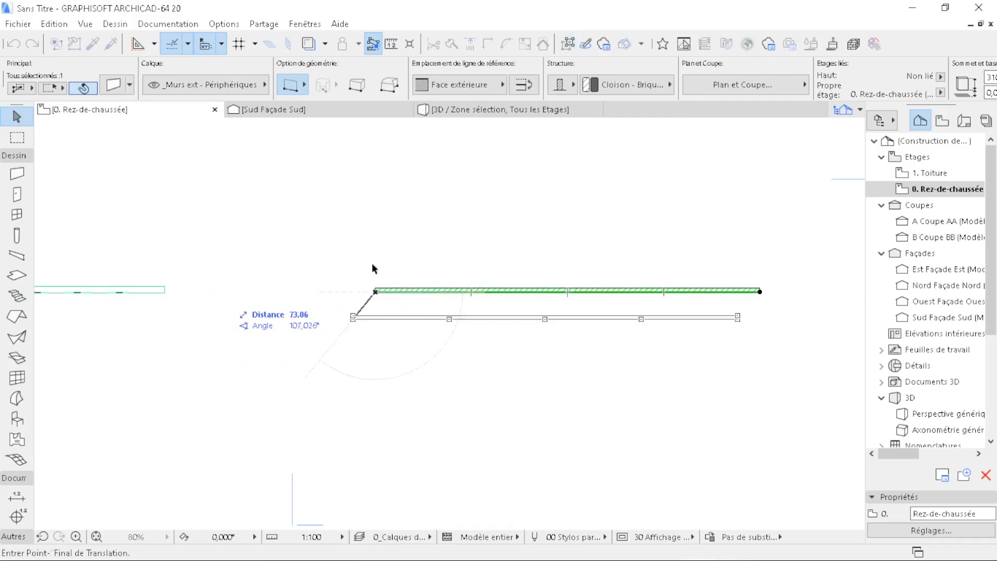
click(220, 292)
middle_drag(311, 326, 508, 316)
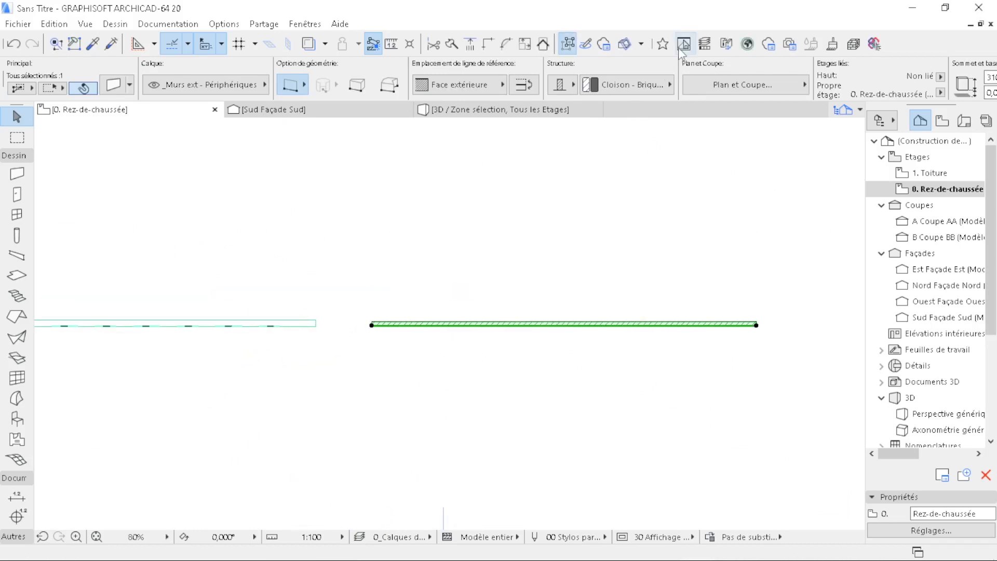
- Set the second wall's height to 400 cm
scroll(686, 77, down, 3)
click(861, 77)
drag(861, 78, 802, 75)
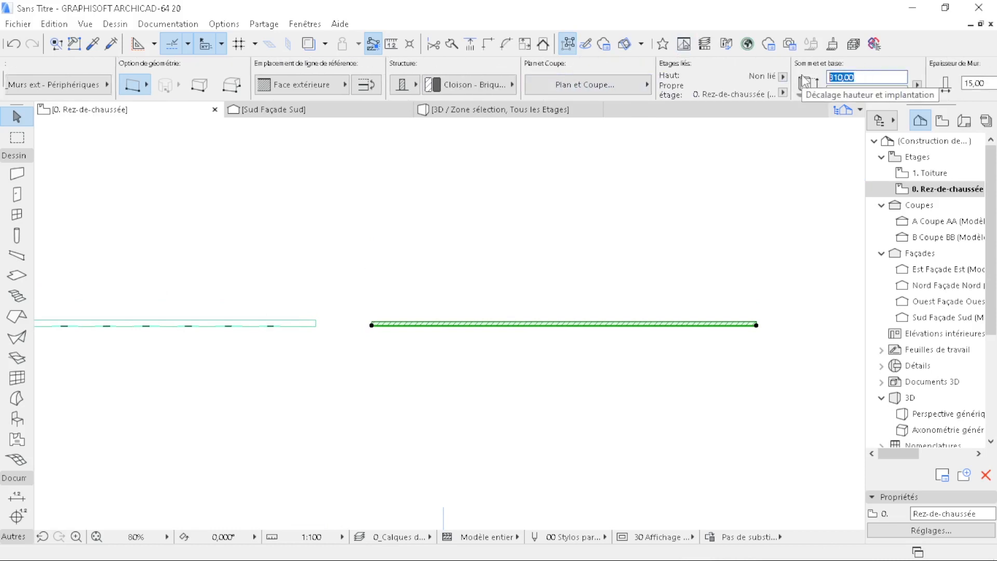
key(Return)
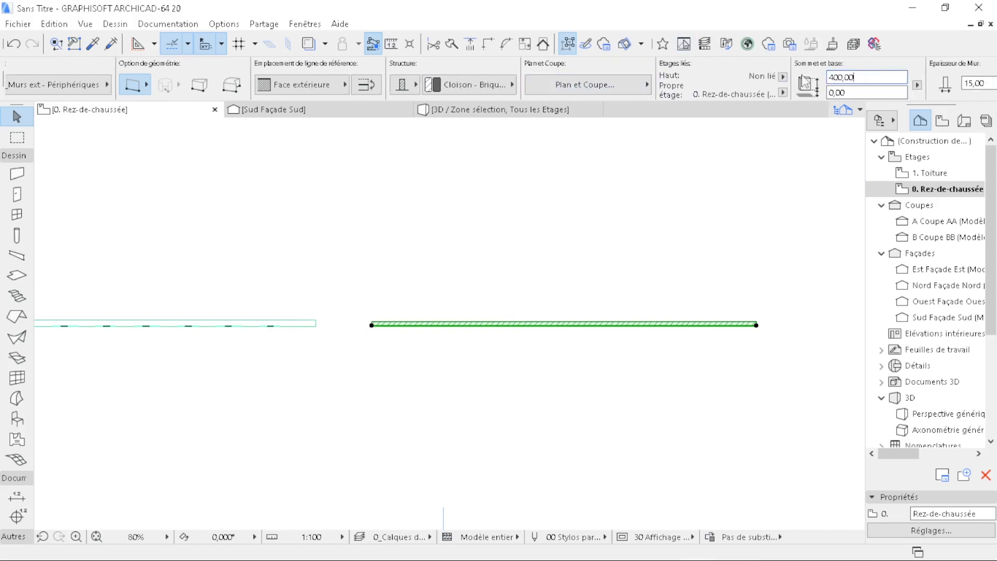
- Override the second wall's surface with Peinture - Rose pâle and deselect the wall
mouse_move(732, 544)
scroll(649, 83, down, 3)
click(649, 84)
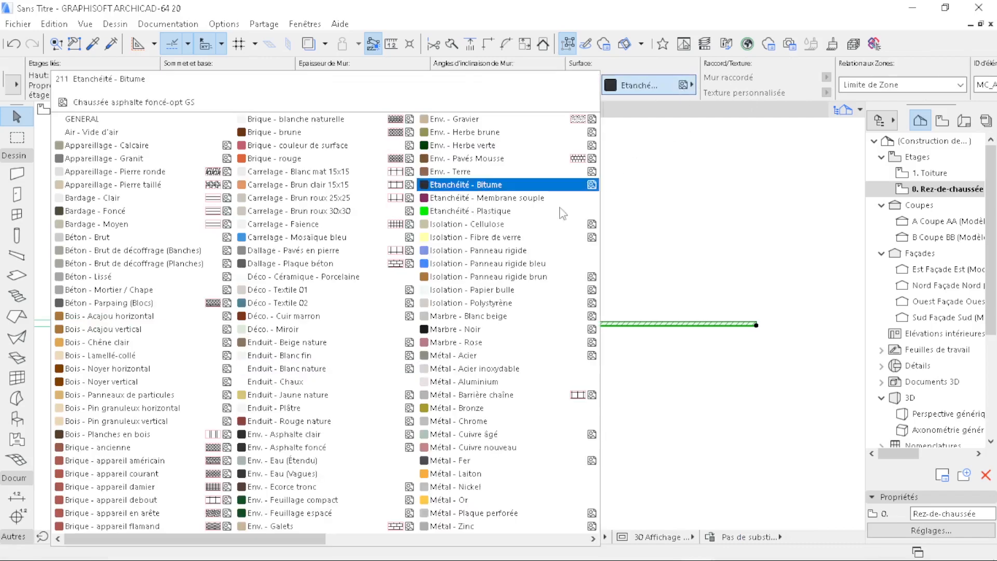
scroll(441, 407, down, 3)
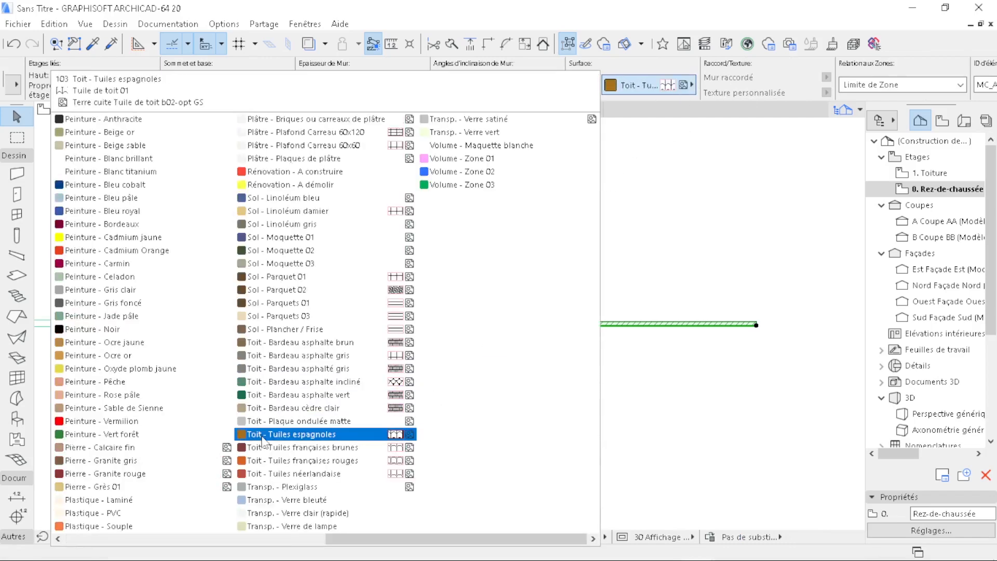
click(115, 397)
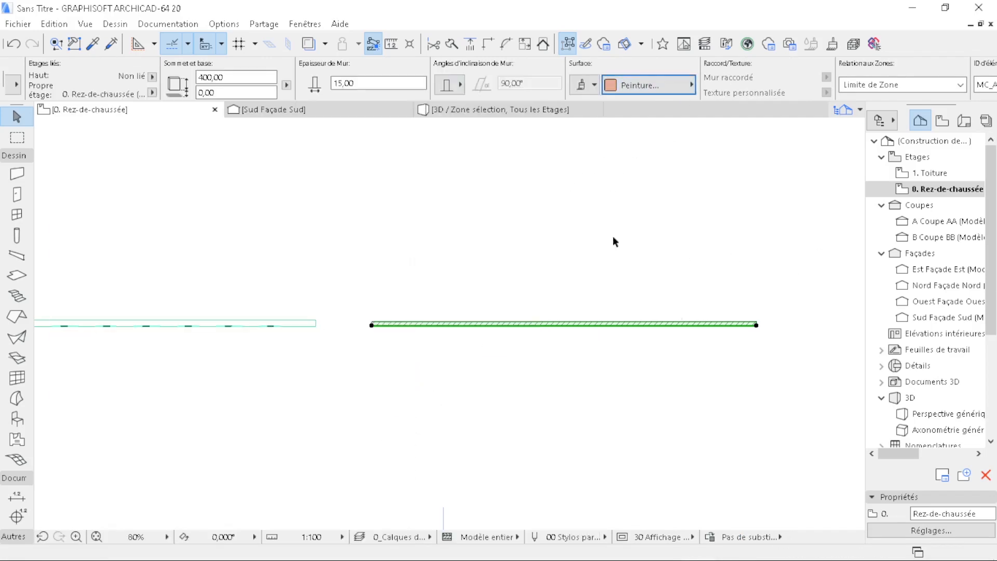
click(434, 222)
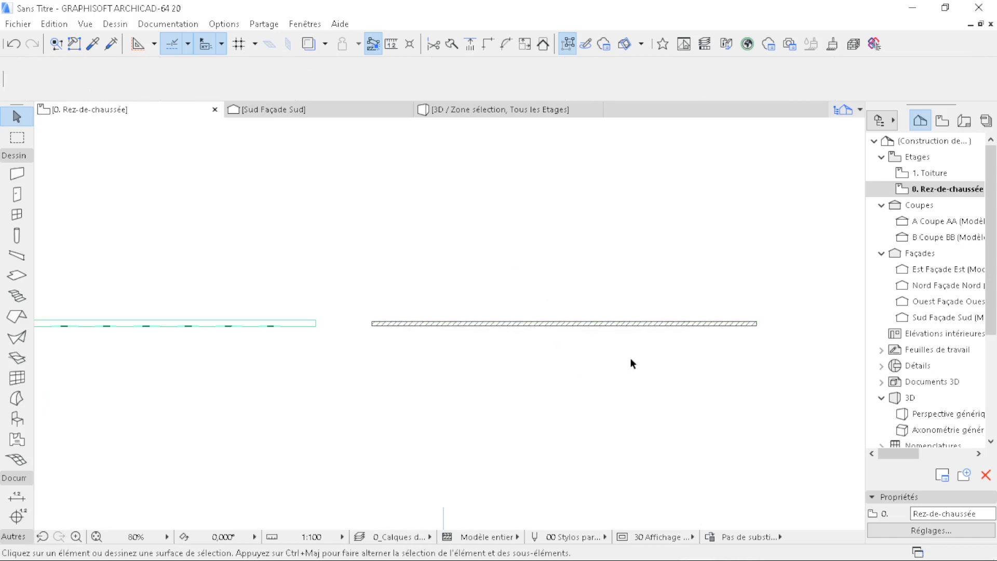
- Open the Façade Sud elevation to work on the walls' south faces
scroll(630, 357, up, 3)
middle_drag(630, 356, 554, 348)
scroll(709, 259, down, 6)
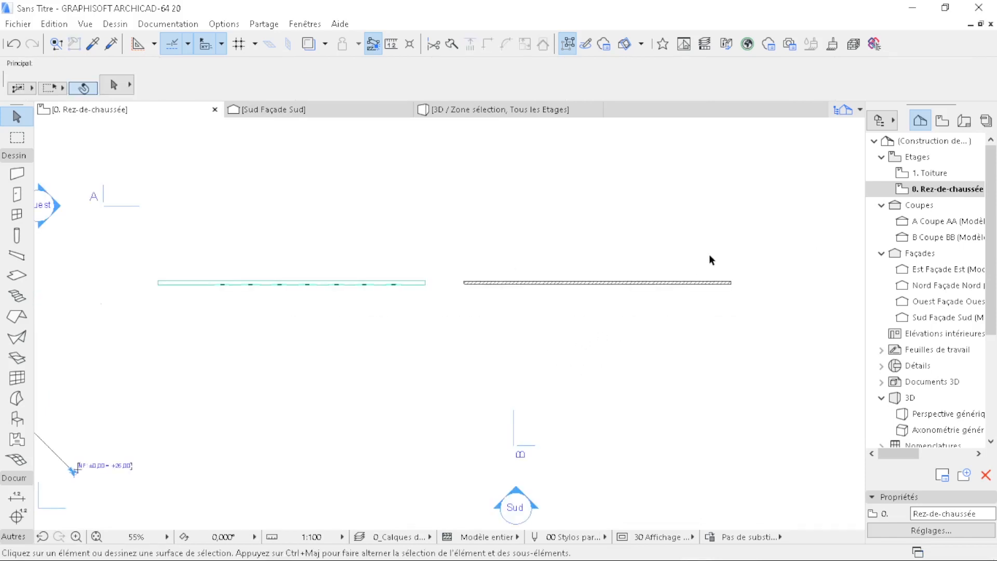
middle_drag(632, 292, 573, 334)
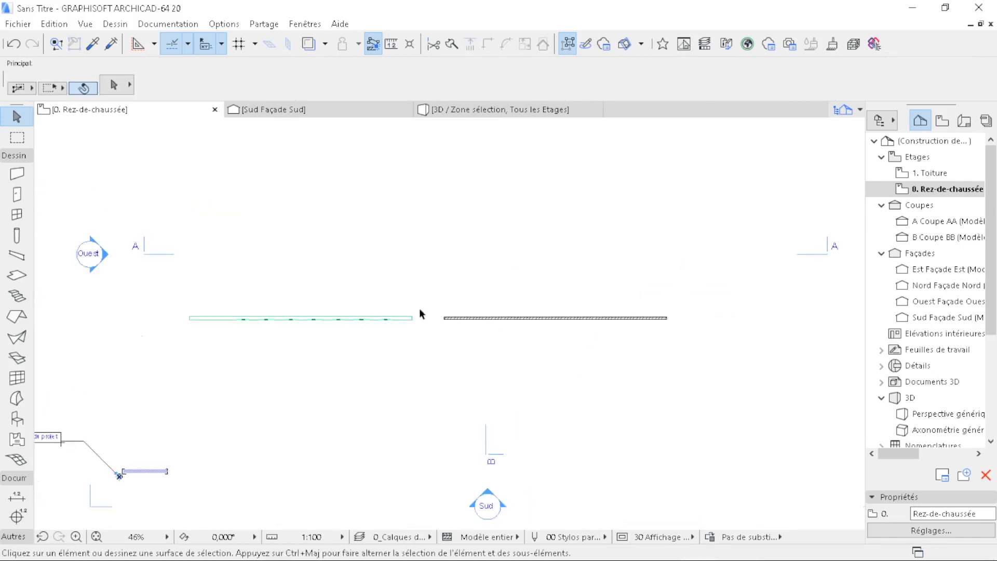
click(356, 108)
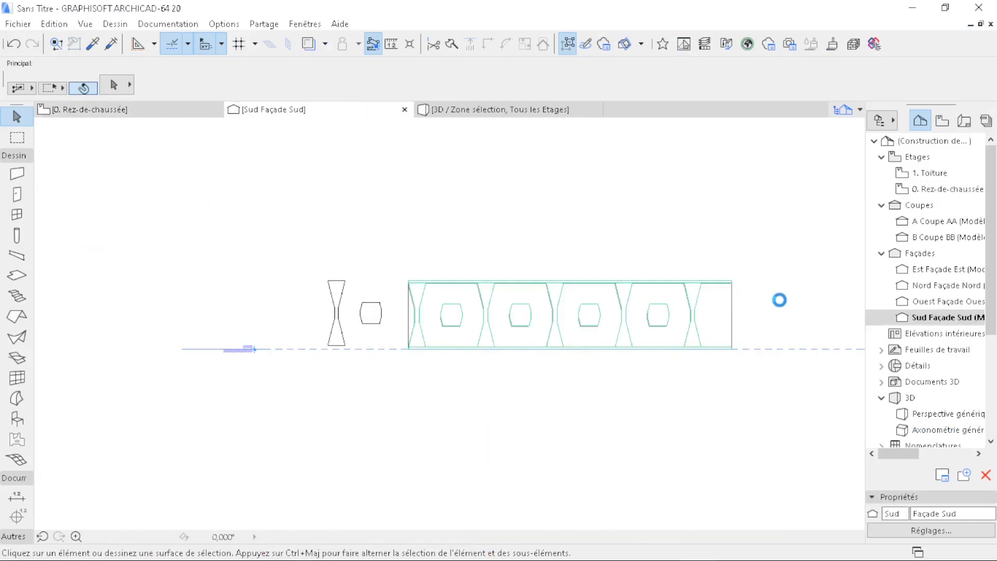
- Copy the first wall's top coping, using its lower west corner as reference, onto the second wall's top west corner
scroll(587, 307, up, 4)
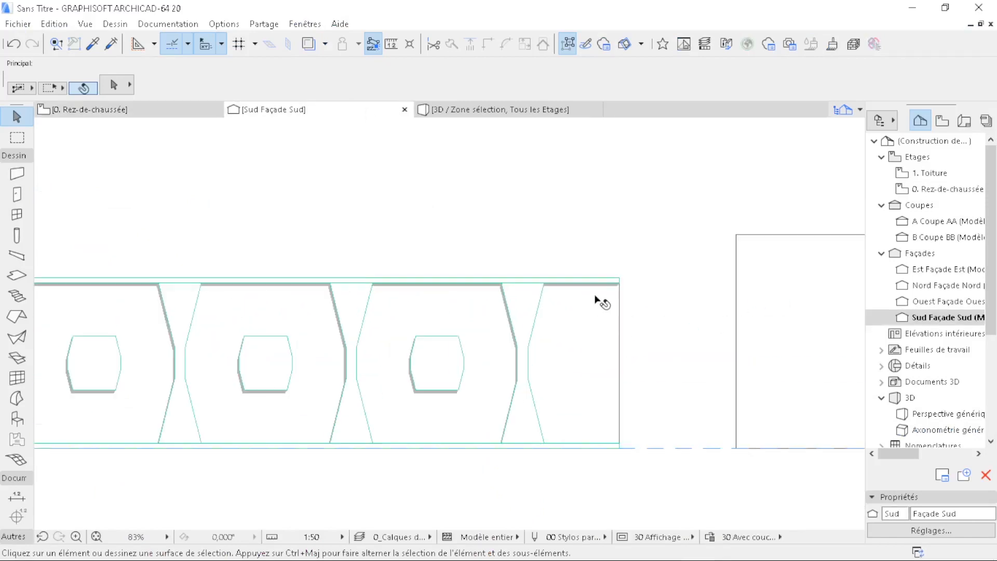
scroll(597, 300, up, 4)
click(625, 319)
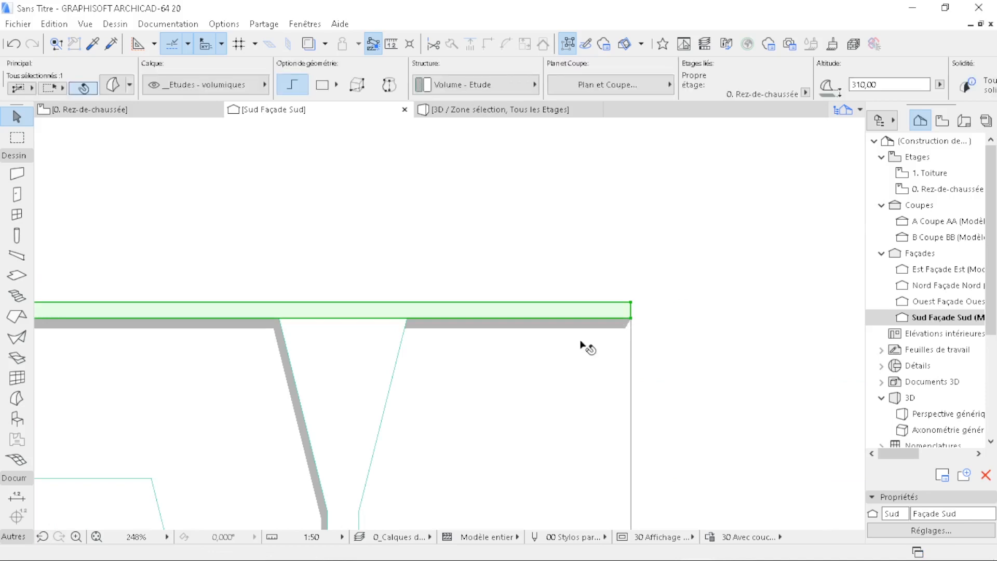
scroll(638, 241, down, 6)
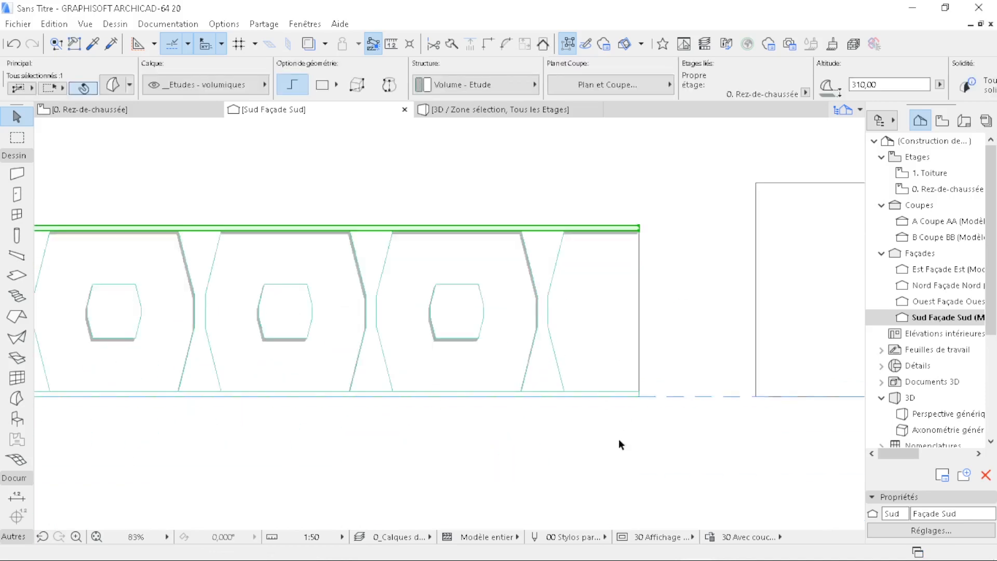
scroll(386, 341, up, 7)
scroll(383, 307, up, 2)
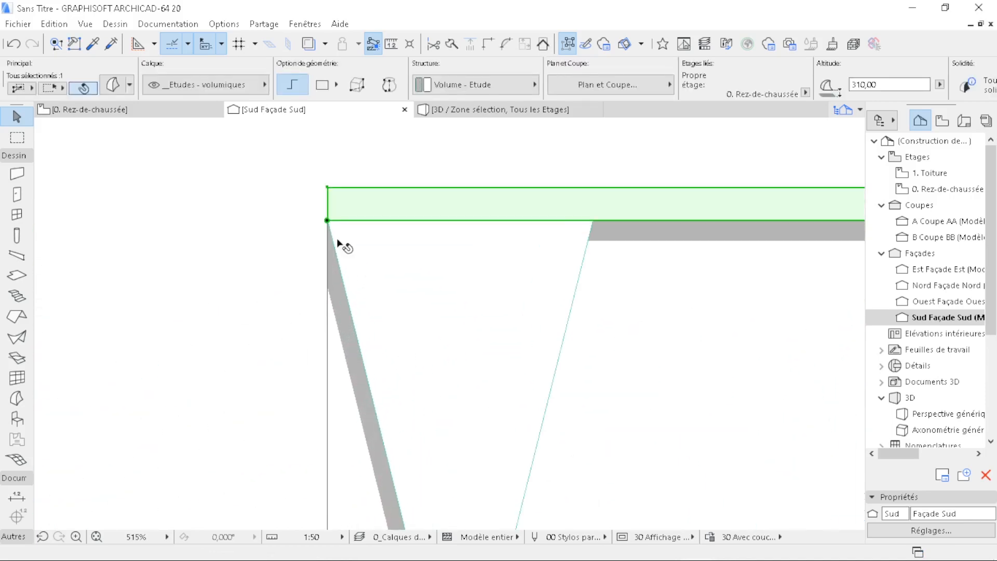
key(ctrl+shift+d)
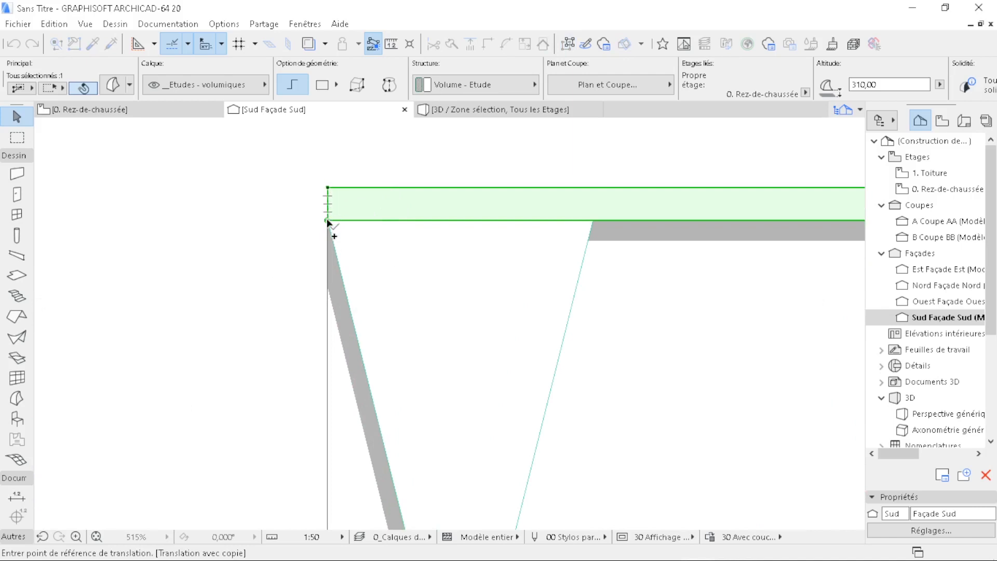
click(327, 220)
scroll(269, 325, down, 5)
scroll(485, 285, up, 2)
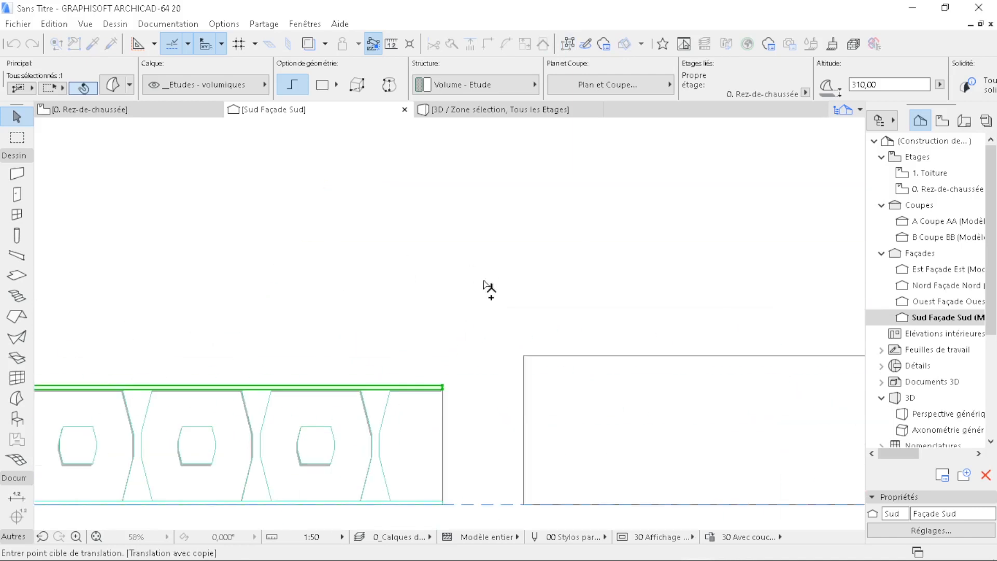
scroll(549, 378, up, 3)
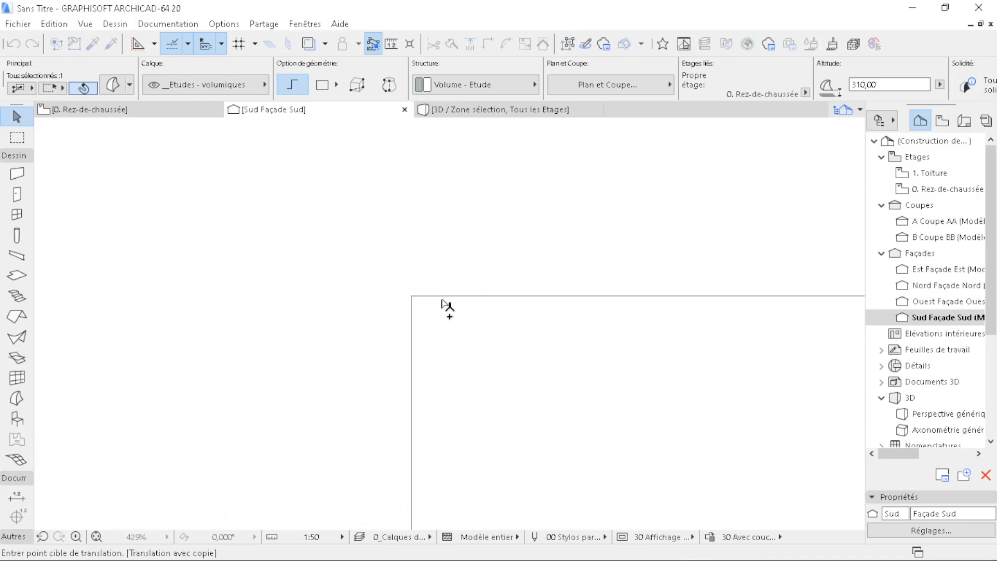
click(412, 295)
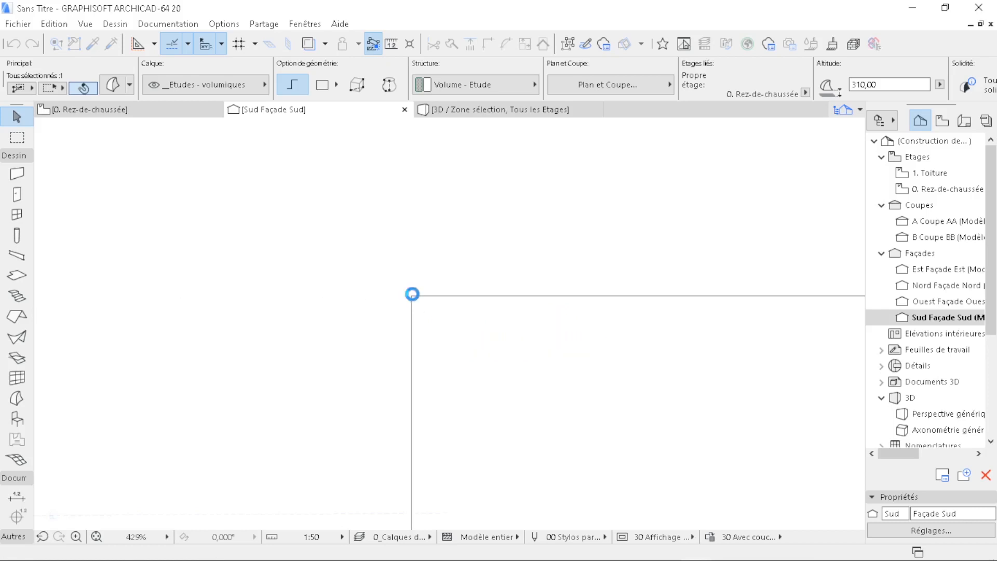
- Set the copied coping's surface to Peinture - Blanc brillant and deselect it
scroll(631, 96, down, 10)
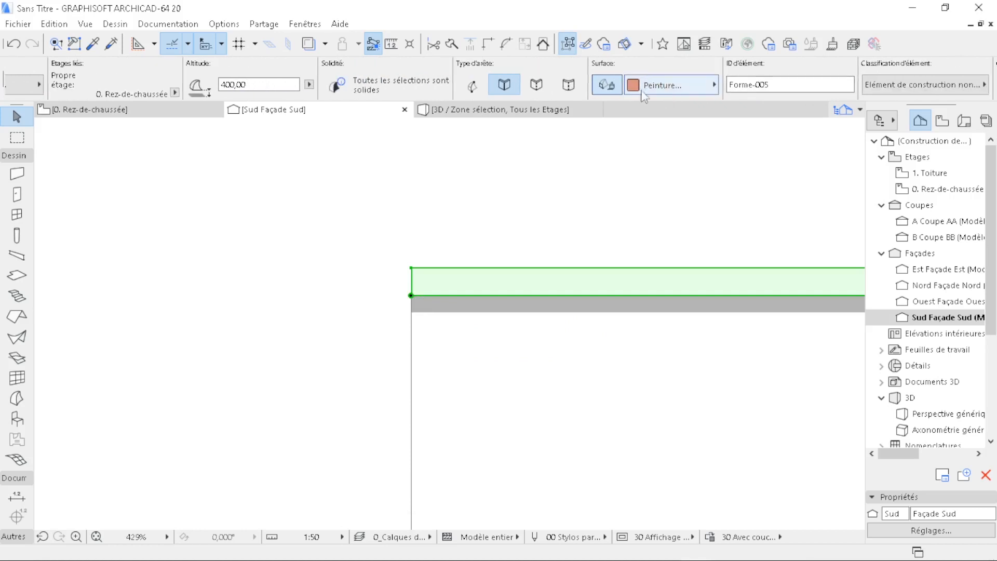
click(641, 85)
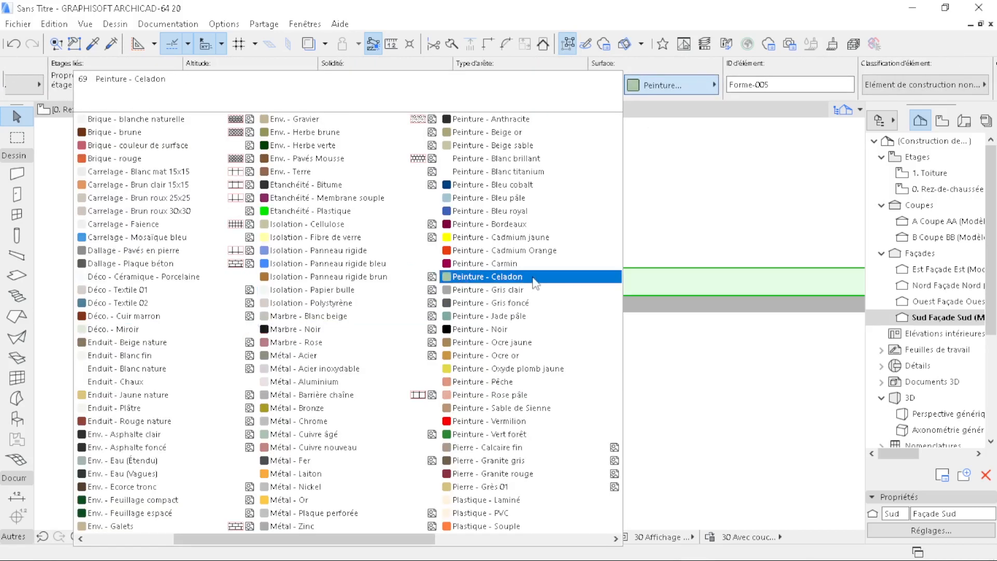
click(541, 162)
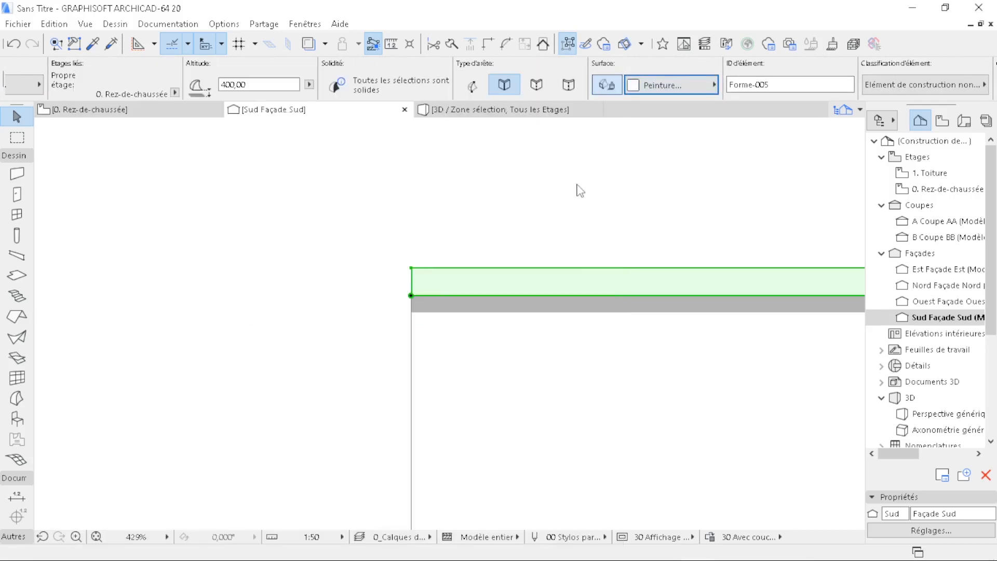
click(309, 234)
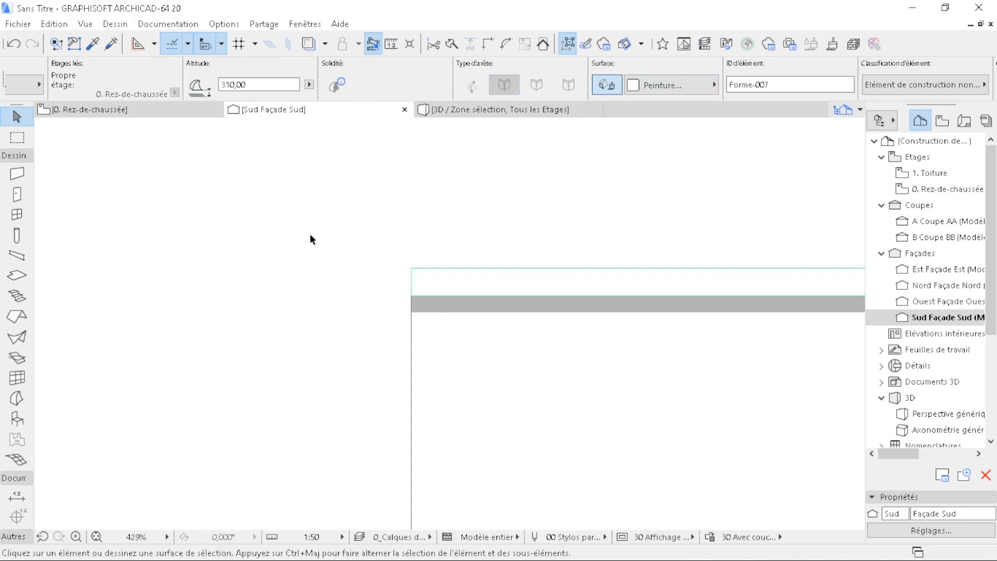
scroll(309, 234, down, 6)
scroll(310, 237, down, 3)
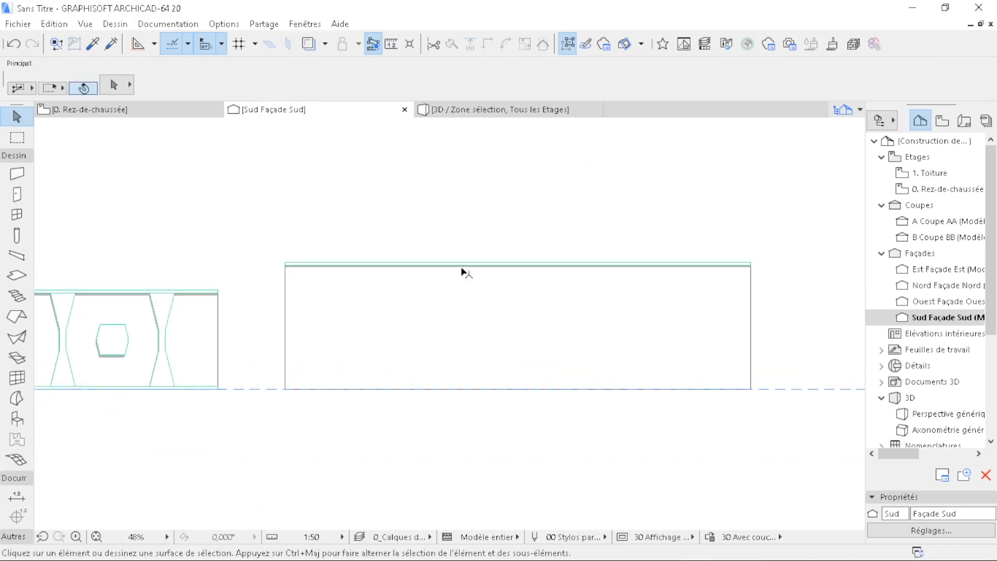
- On the ground floor plan, open the Object defaults and choose Colonne architecturale 20 from Eléments de construction 20
click(148, 110)
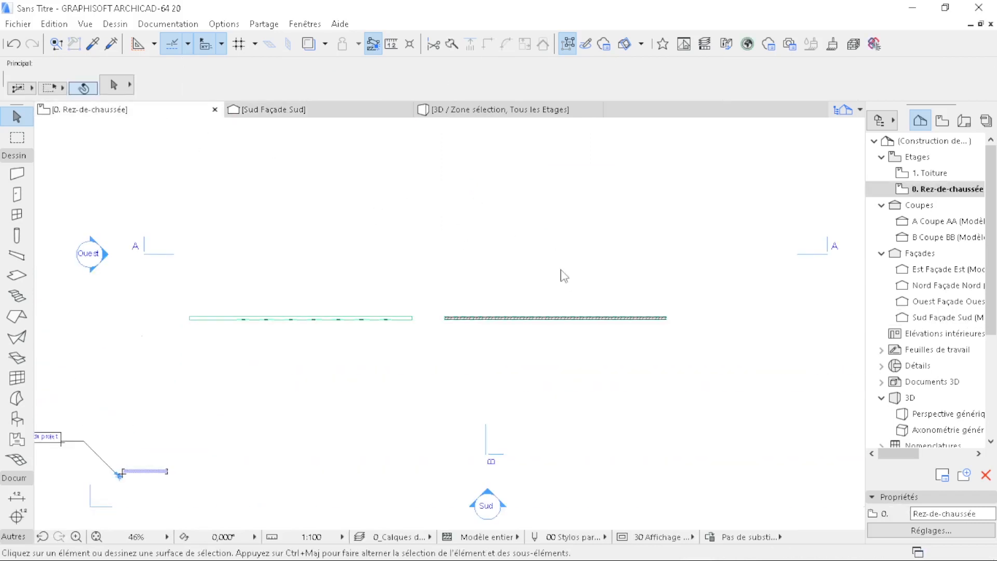
scroll(543, 340, up, 2)
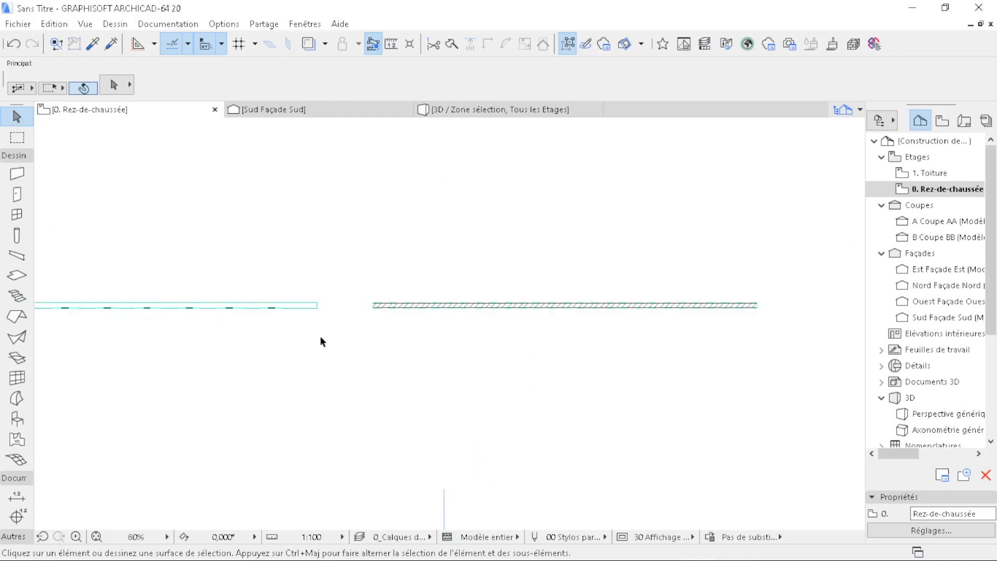
click(16, 421)
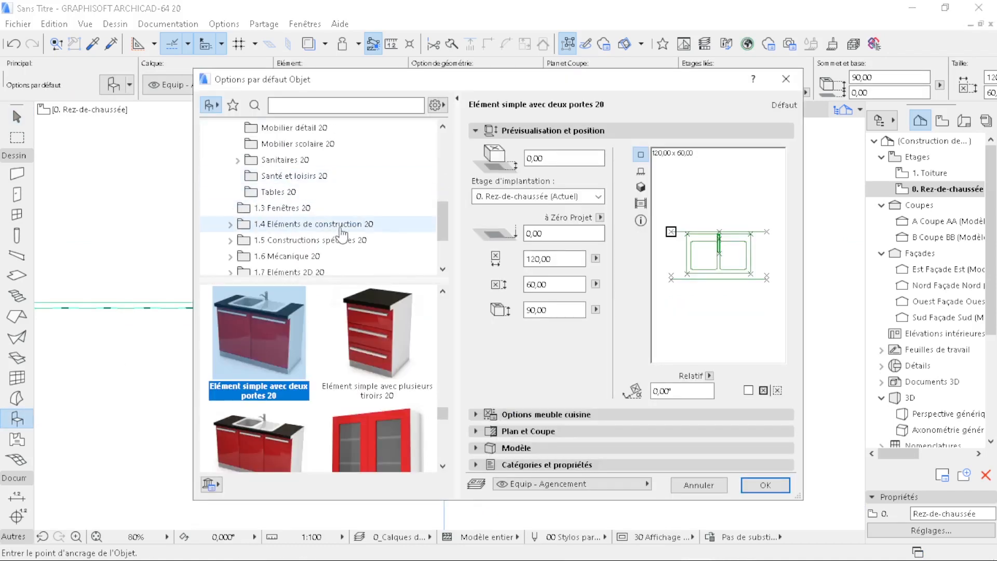
click(344, 224)
double_click(403, 347)
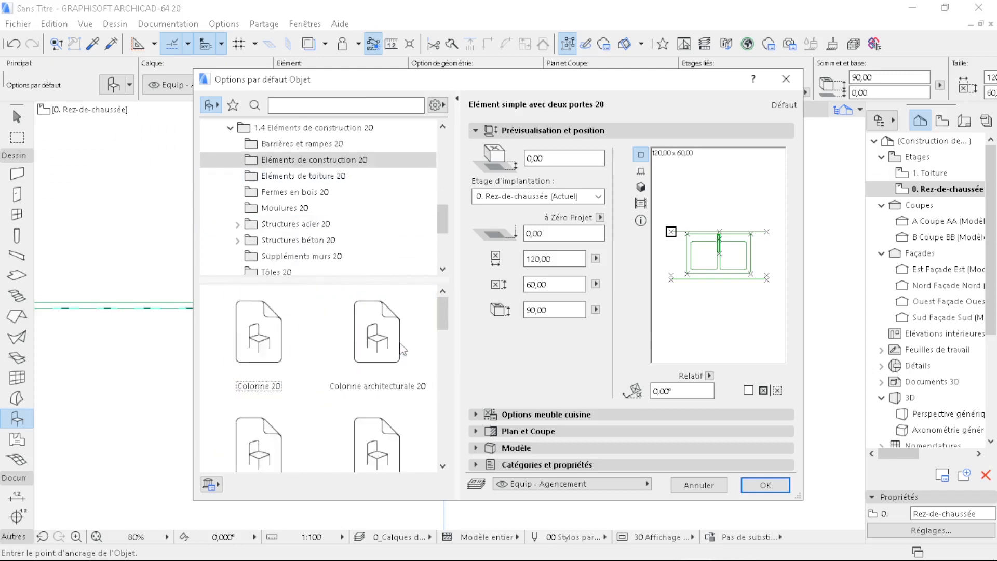
click(389, 327)
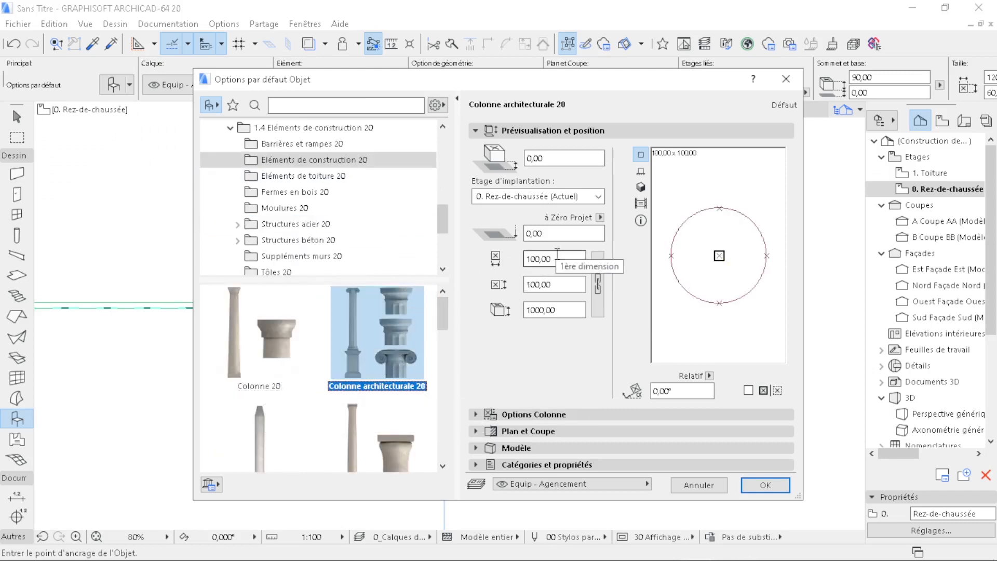
- Set the architectural column's plan dimensions to 30 by 30 cm and its height to 340 cm
click(563, 259)
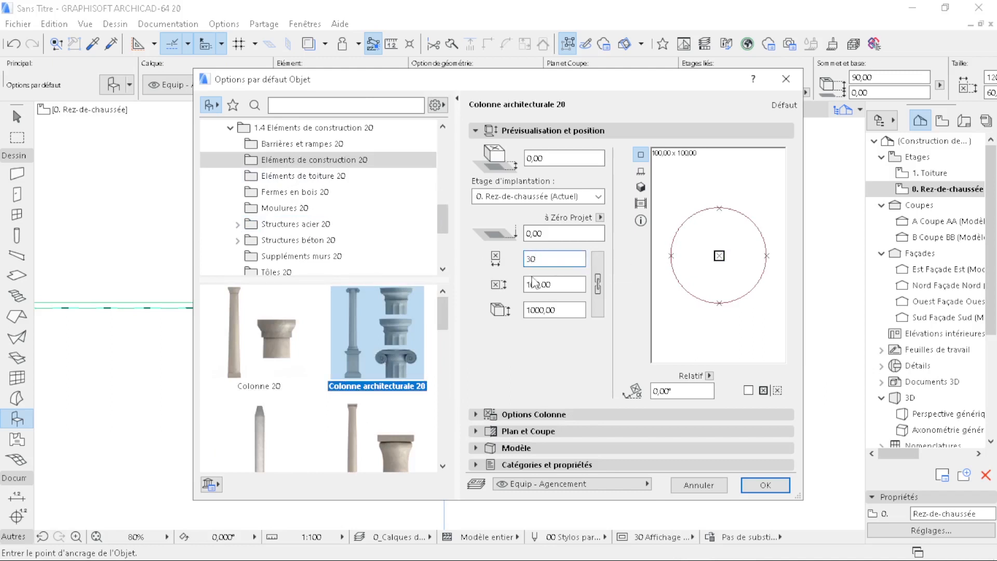
text(30)
key(Tab)
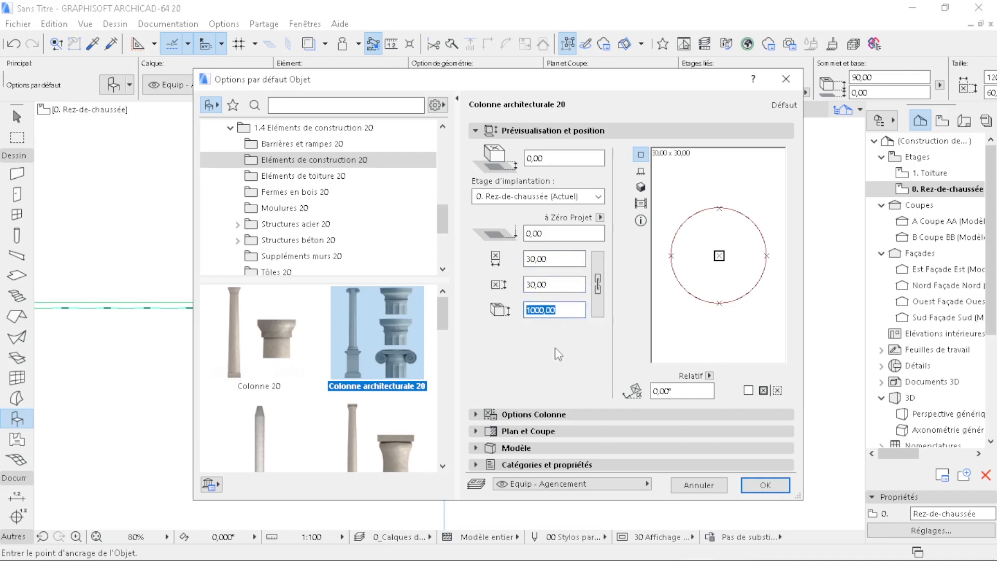
text(34)
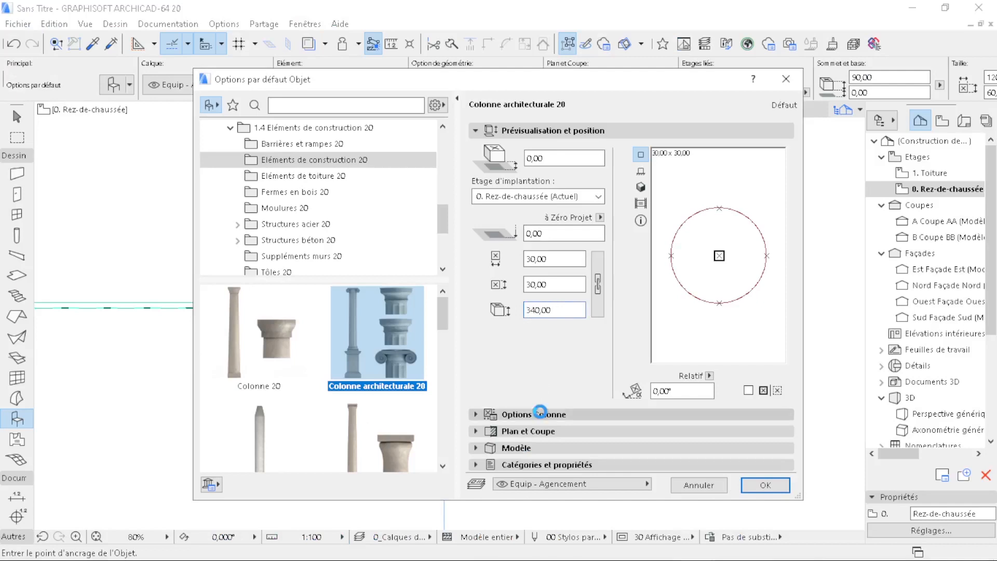
- Configure the column with Moitié sur mur placement, 10 facets, and Cannelure and Galbe enabled
click(540, 414)
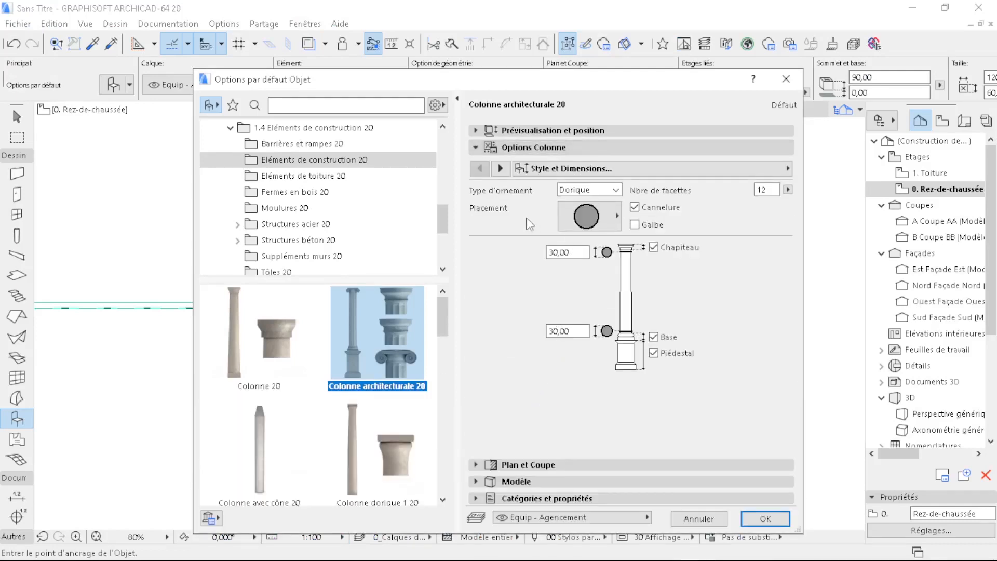
click(580, 210)
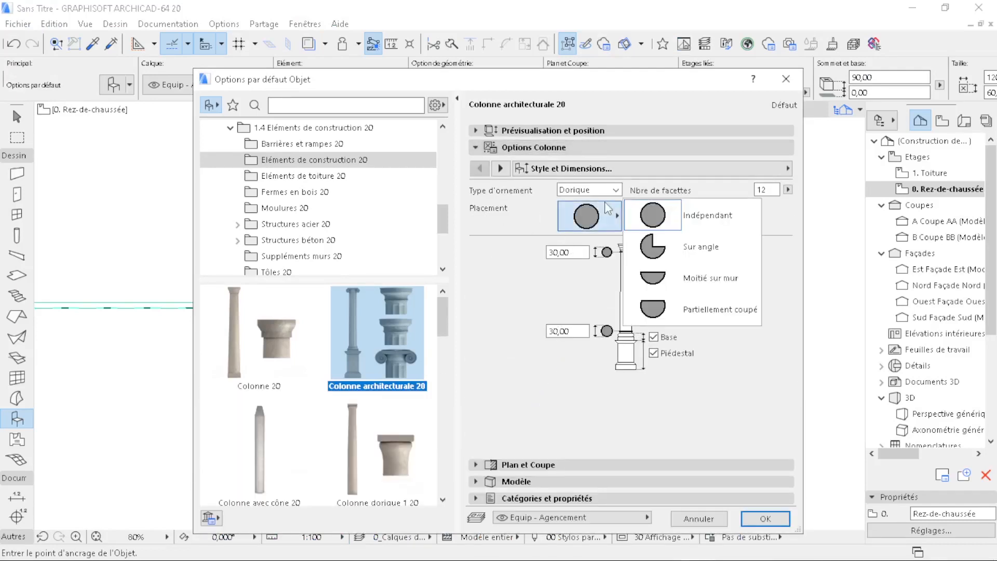
click(671, 281)
click(769, 189)
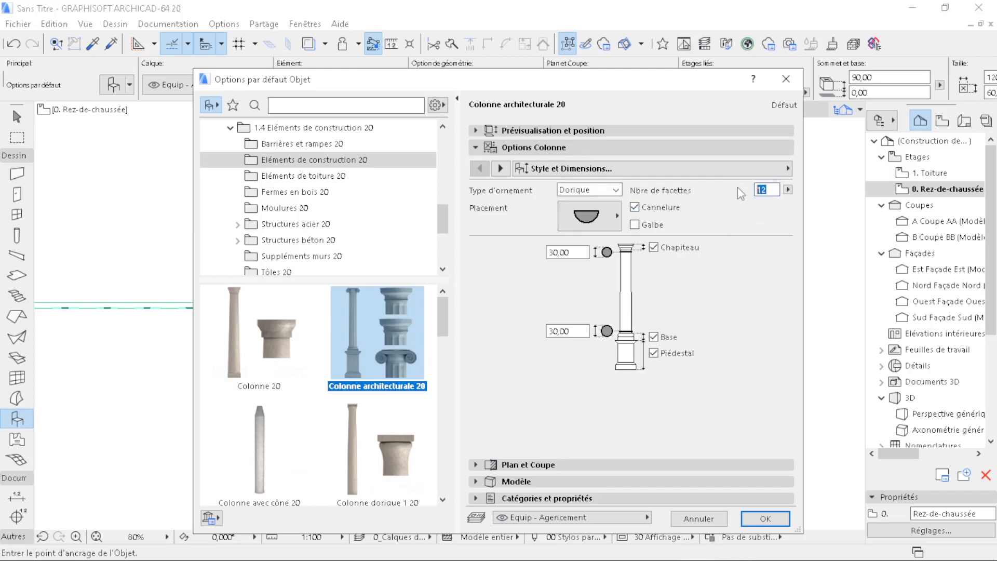
click(752, 213)
click(635, 207)
click(636, 225)
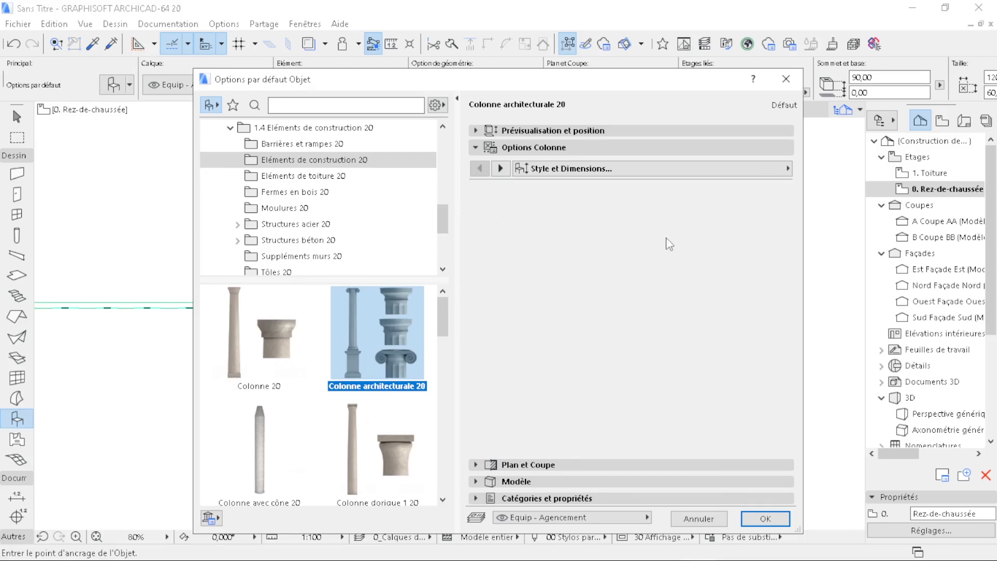
- Override the column's surfaces with Peinture - Blanc brillant and accept the object defaults
click(528, 481)
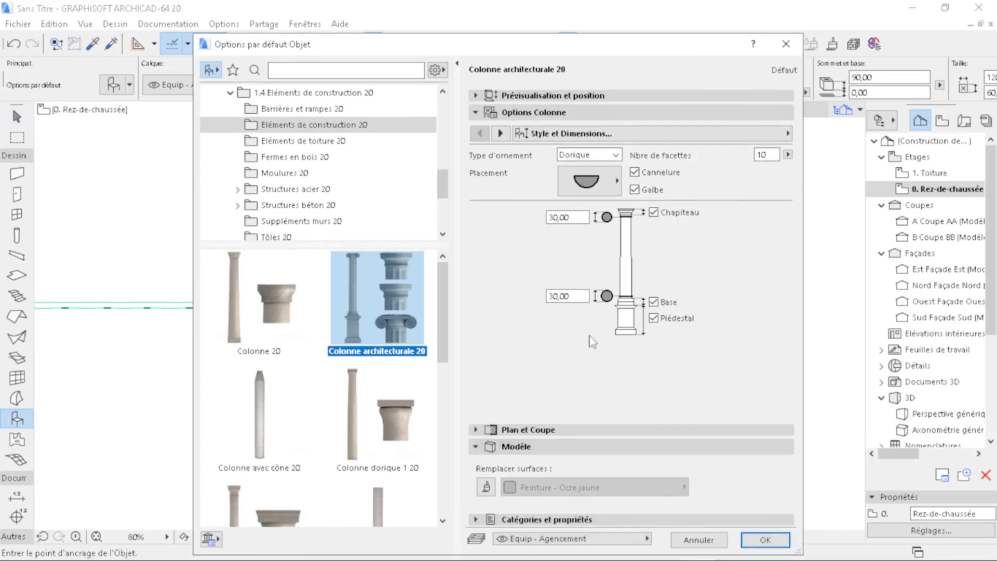
click(486, 487)
click(571, 487)
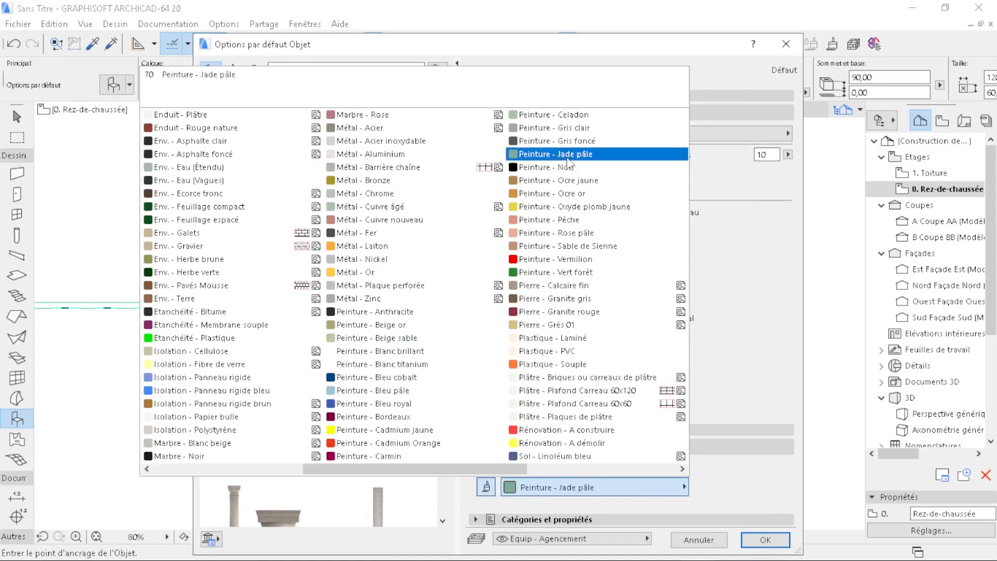
click(397, 350)
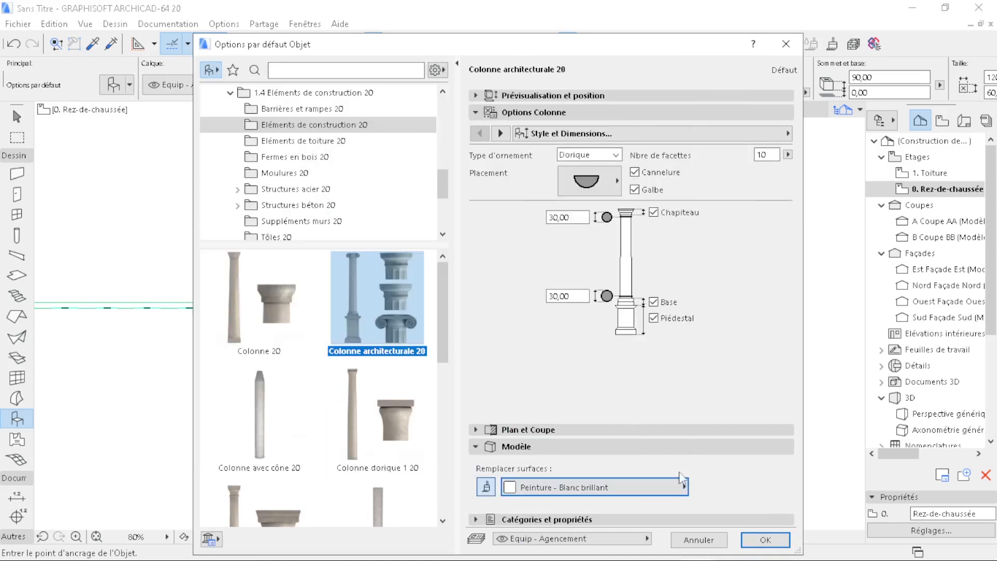
click(770, 540)
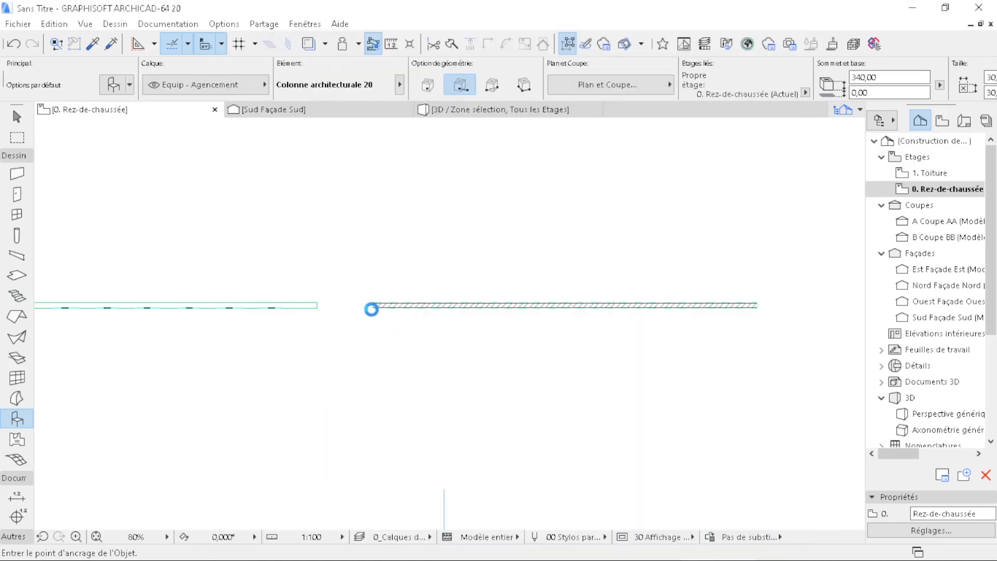
- Place the half column at angle 0° against the second wall's south face near its west end, and select it
scroll(372, 306, up, 10)
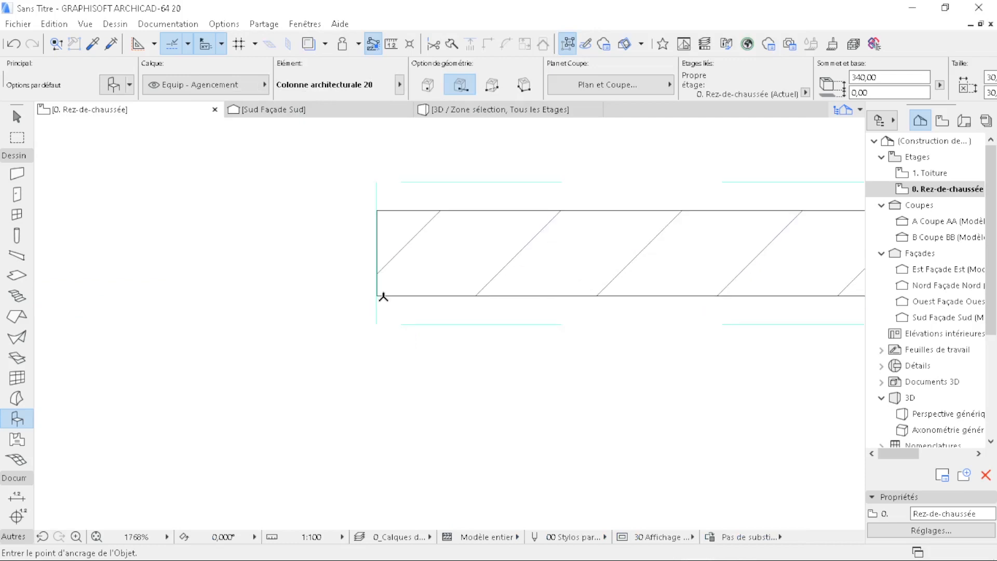
click(456, 295)
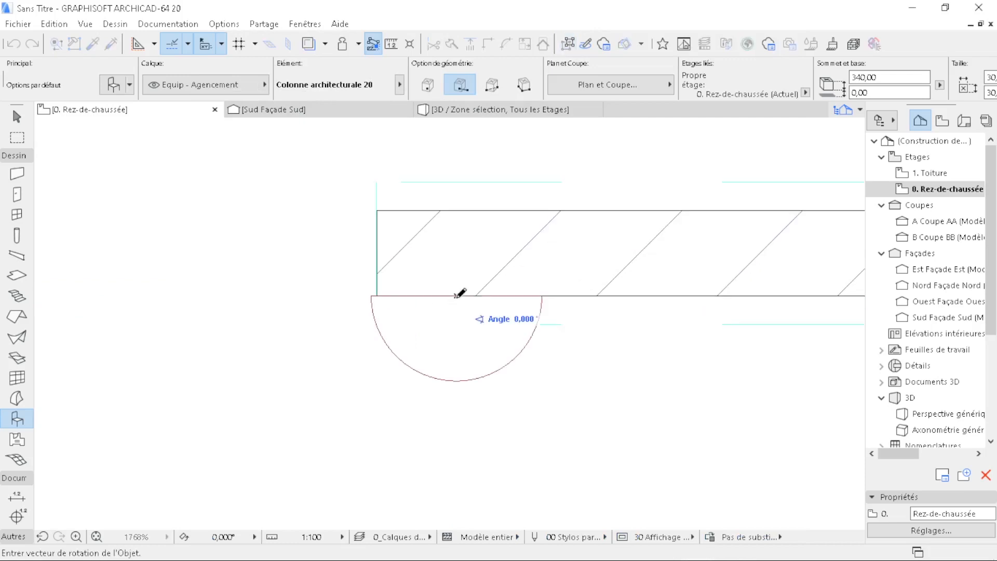
click(460, 295)
shift+click(471, 370)
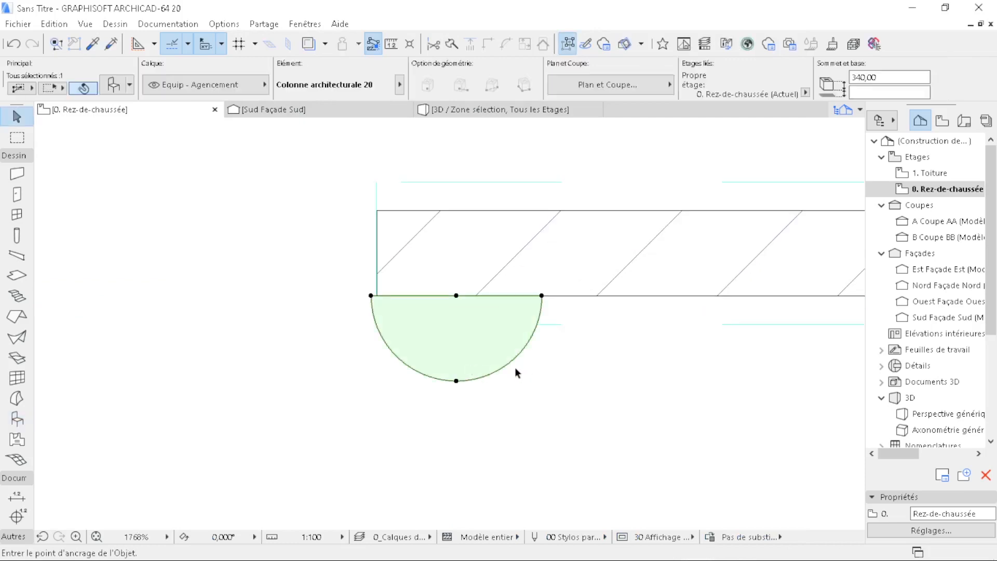
- Move the half column so its west corner meets the wall's southwest corner, and deselect it
key(ctrl+d)
scroll(382, 294, up, 7)
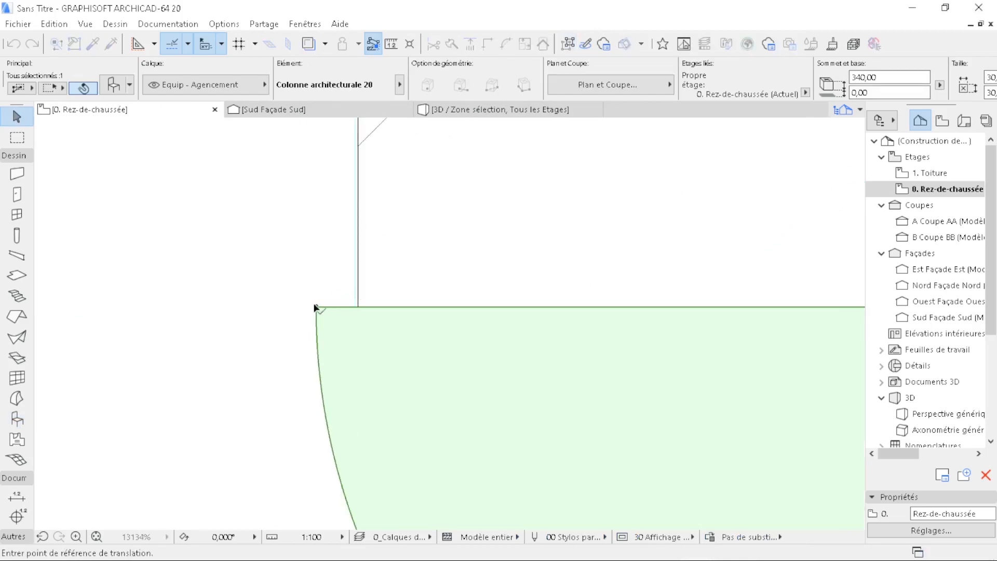
click(314, 307)
scroll(358, 309, up, 5)
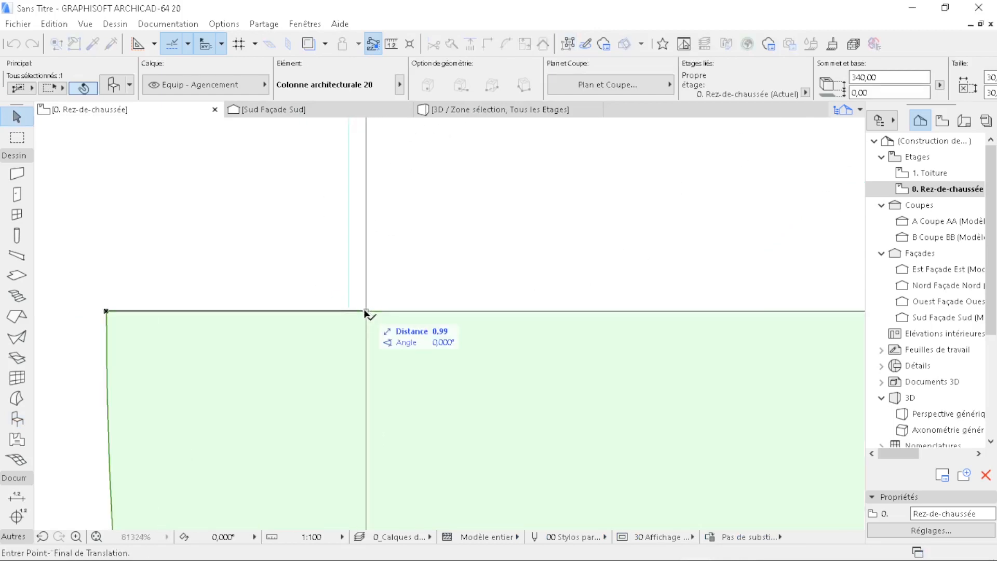
click(366, 312)
scroll(369, 311, down, 15)
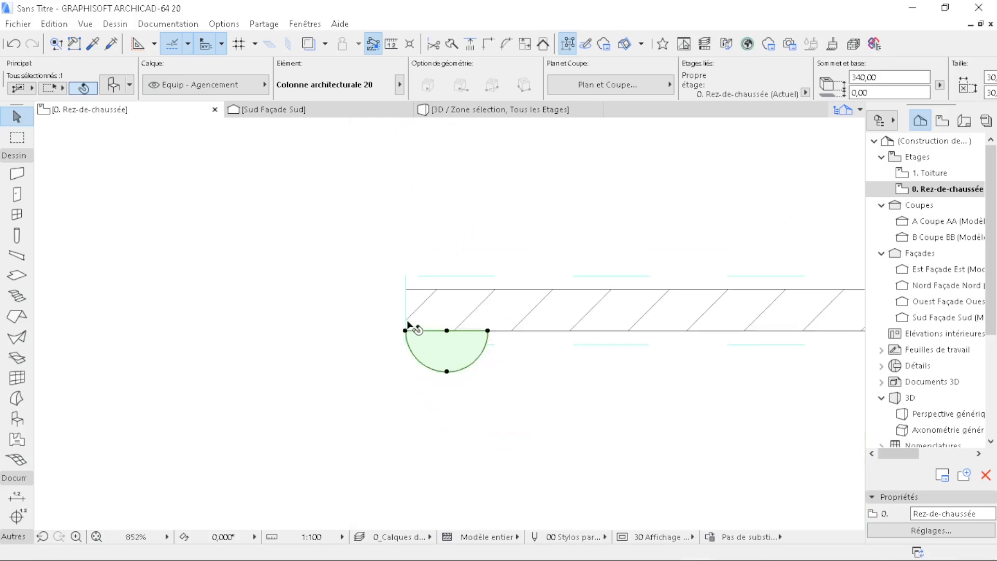
scroll(407, 326, down, 4)
click(494, 232)
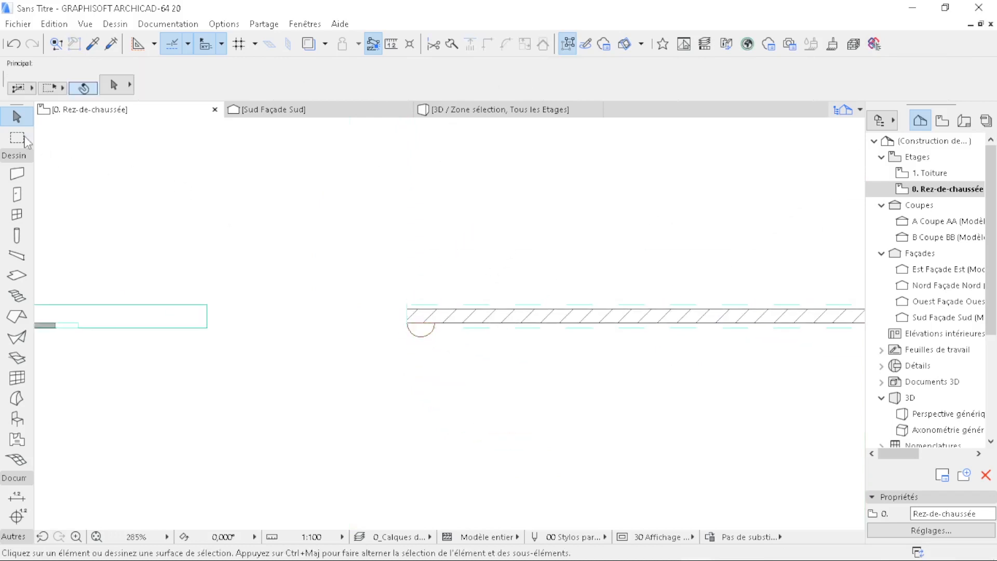
- Show the second wall in 3D through a marquee around it and examine the gap between the column's capital and the coping
key(m)
scroll(358, 280, down, 5)
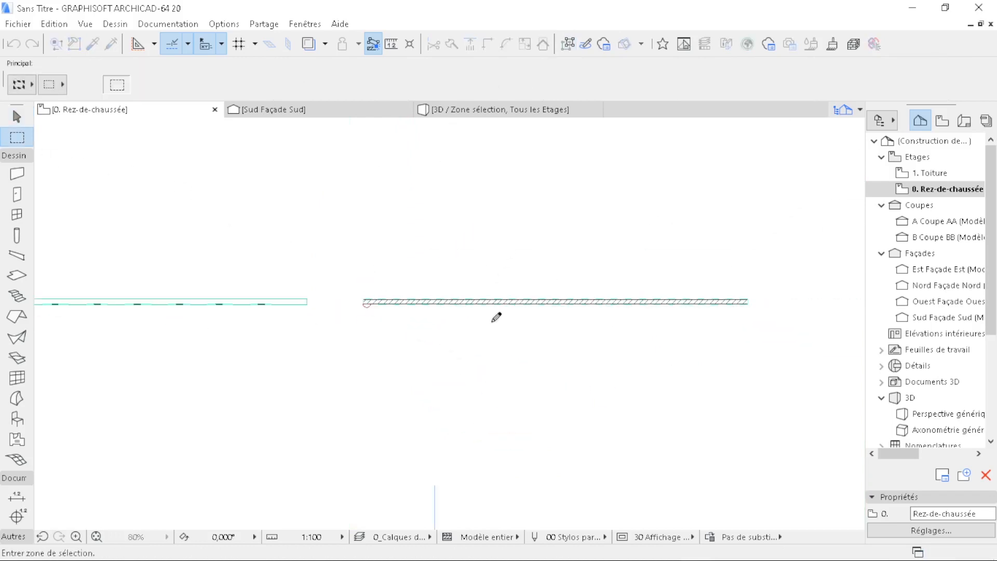
click(352, 289)
click(787, 338)
right_click(635, 394)
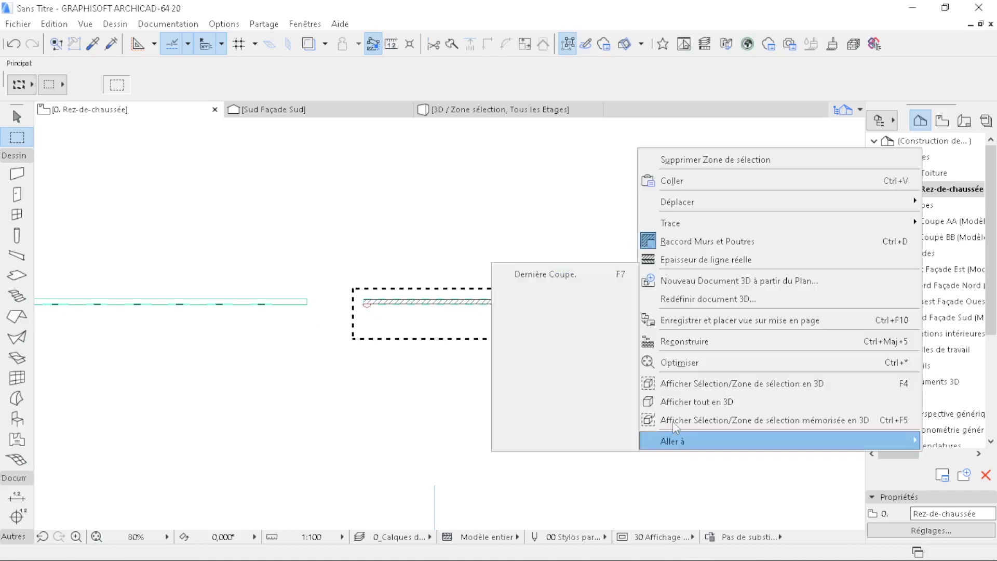
click(718, 384)
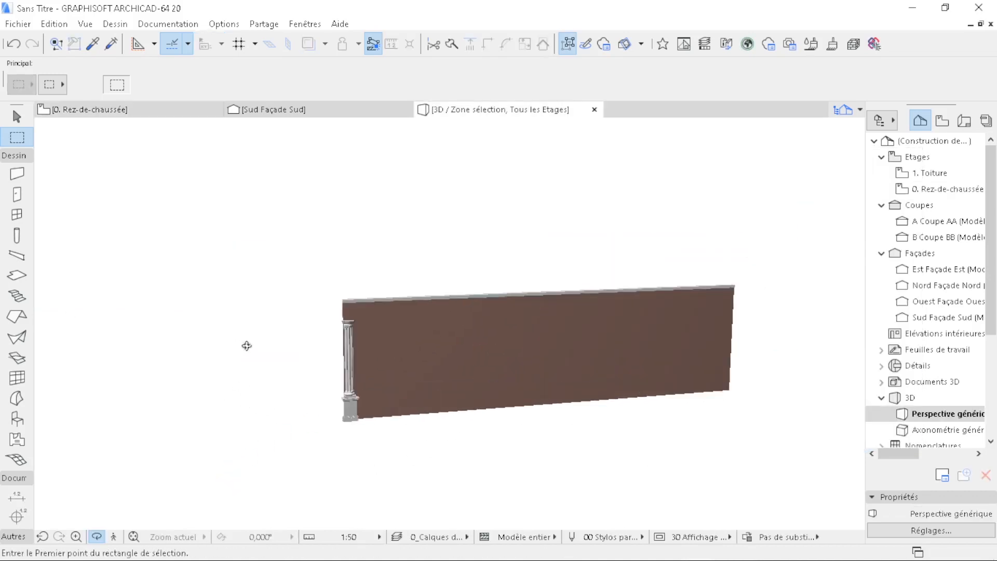
shift+middle_drag(247, 345, 546, 368)
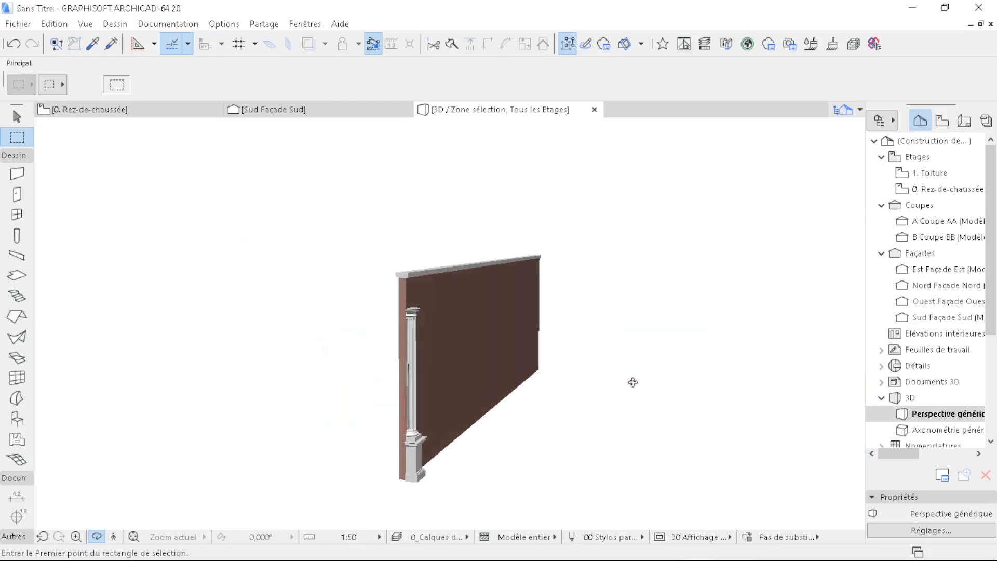
shift+middle_drag(632, 382, 681, 426)
shift+middle_drag(535, 389, 211, 296)
scroll(212, 296, up, 5)
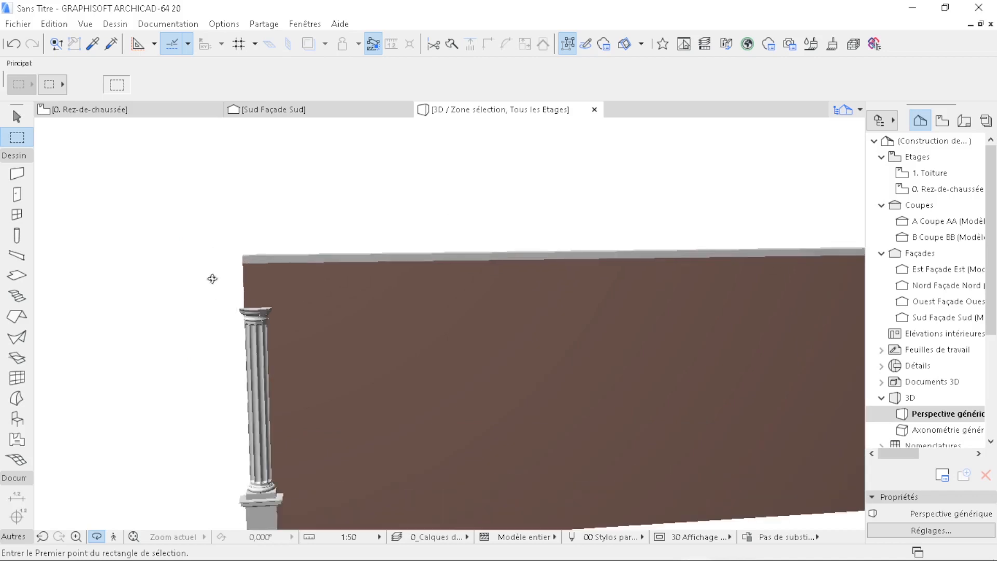
shift+middle_drag(243, 254, 301, 288)
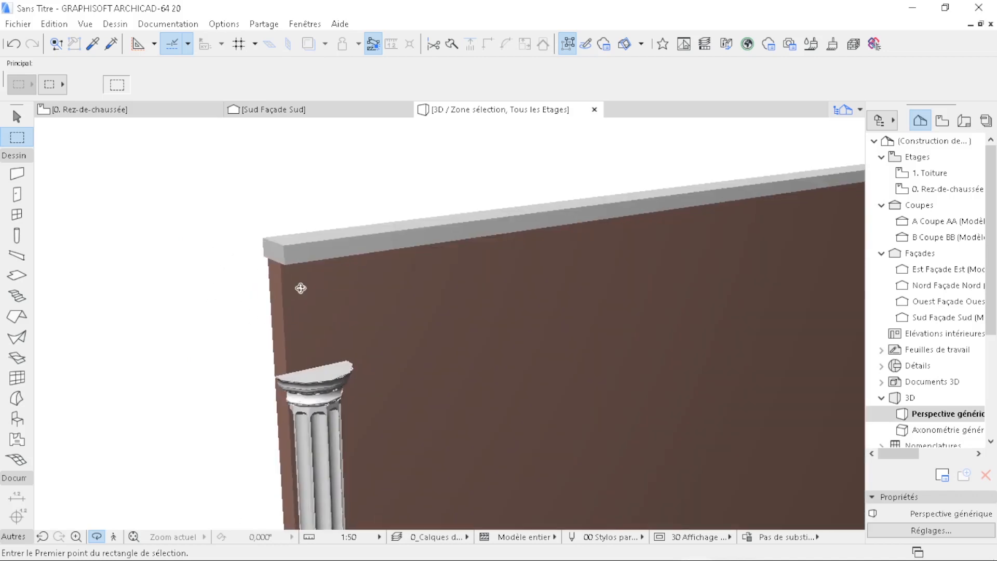
- In the Façade Sud elevation, pick up the second wall coping's morph settings for a new morph
click(324, 113)
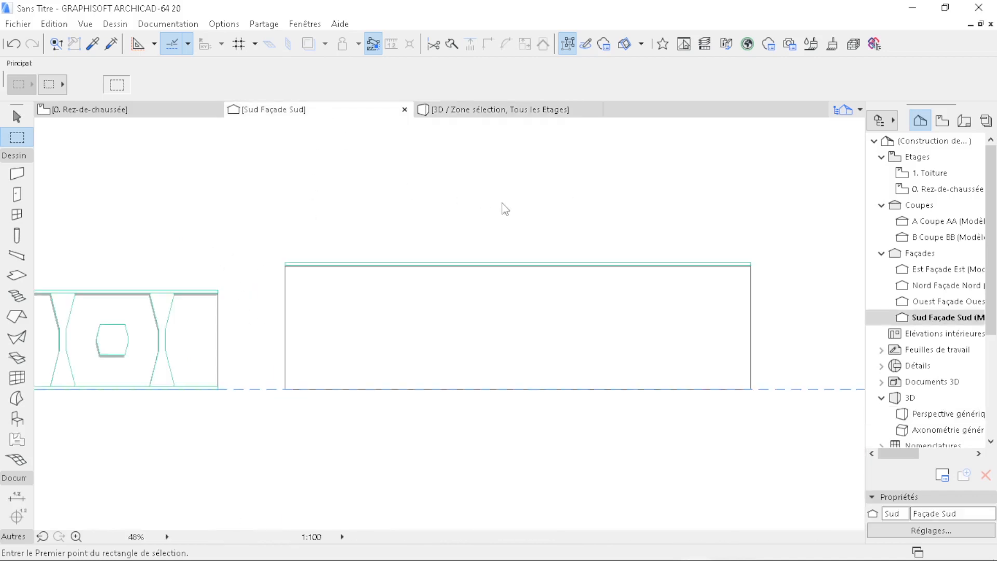
scroll(270, 266, up, 7)
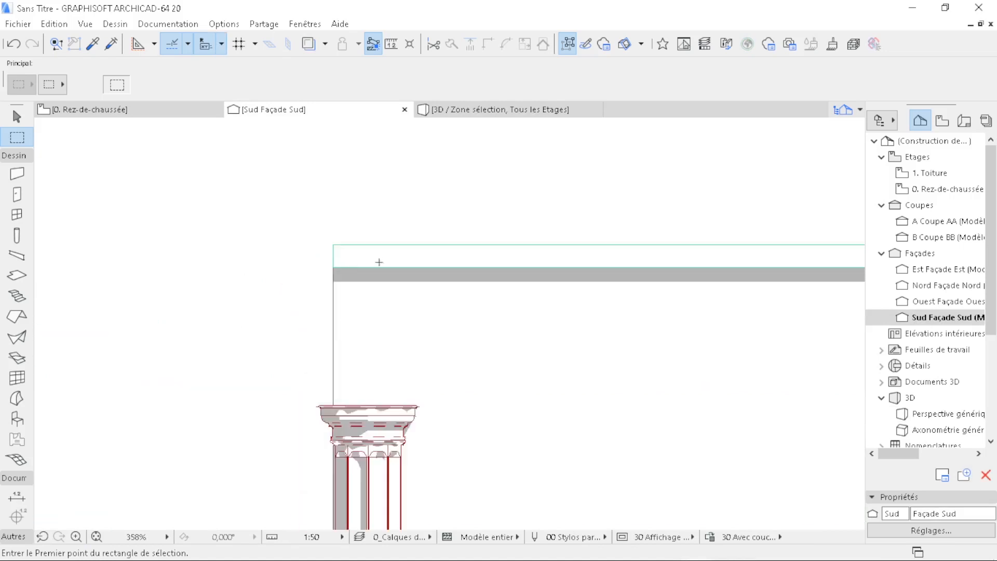
key(alt)
click(93, 45)
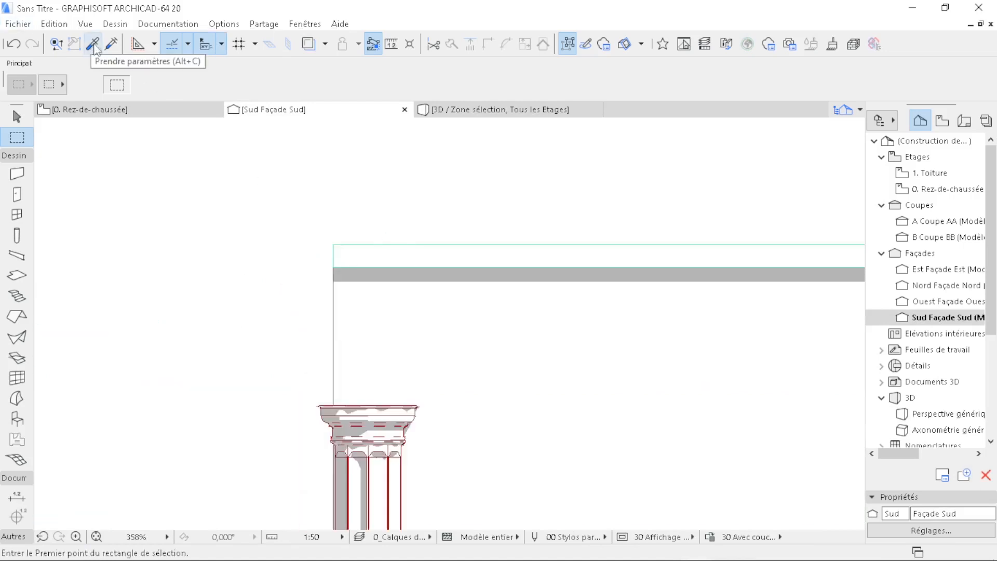
click(537, 265)
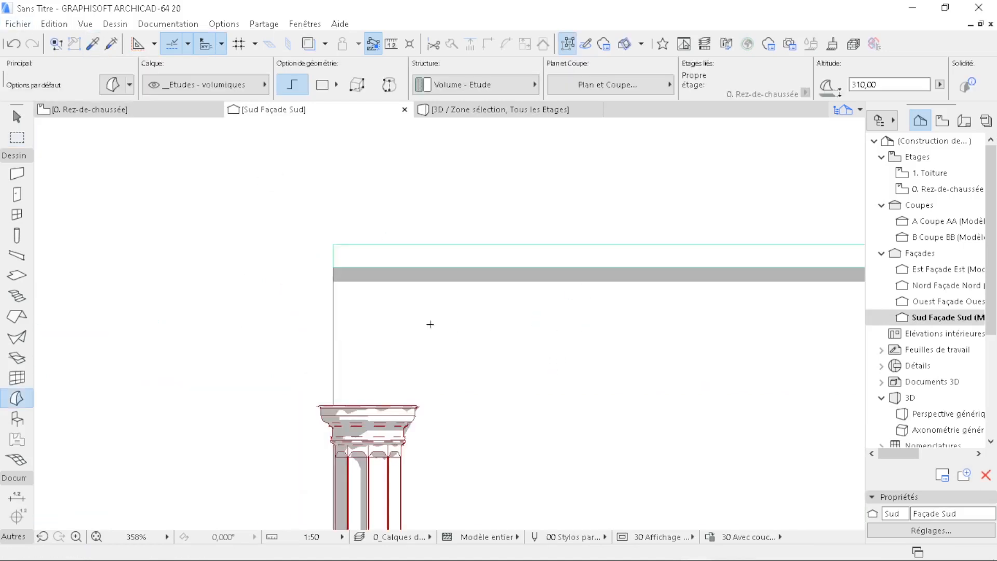
- Draw a rectangular morph face spanning the half column capital's top edge and rising 60 cm to the underside of the coping's white band
scroll(417, 261, down, 2)
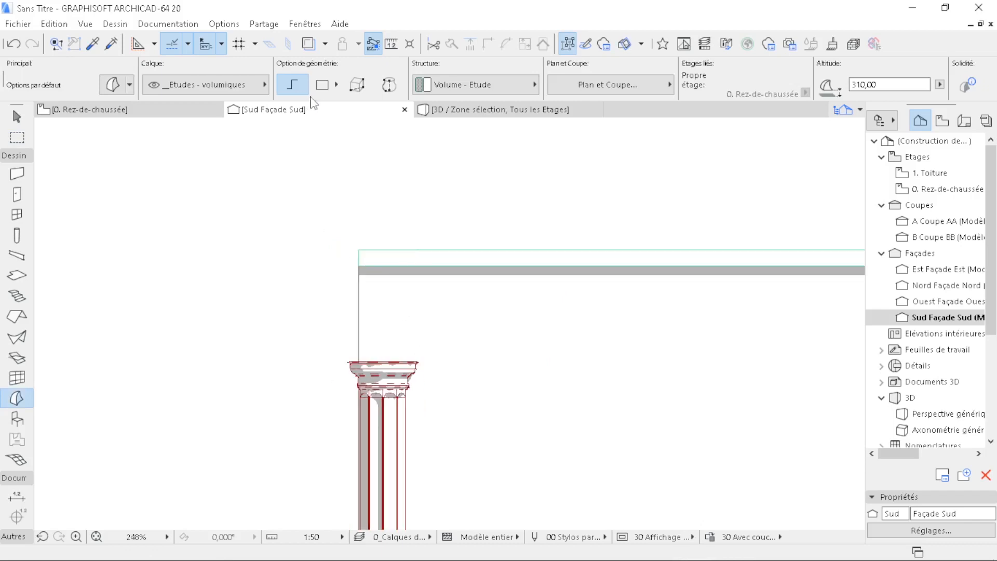
scroll(394, 361, up, 6)
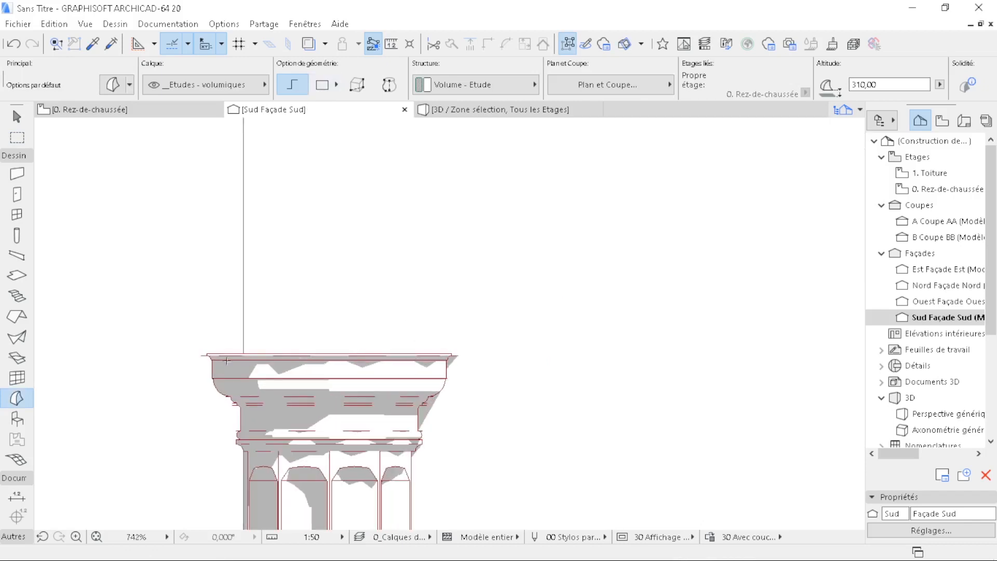
scroll(226, 360, up, 10)
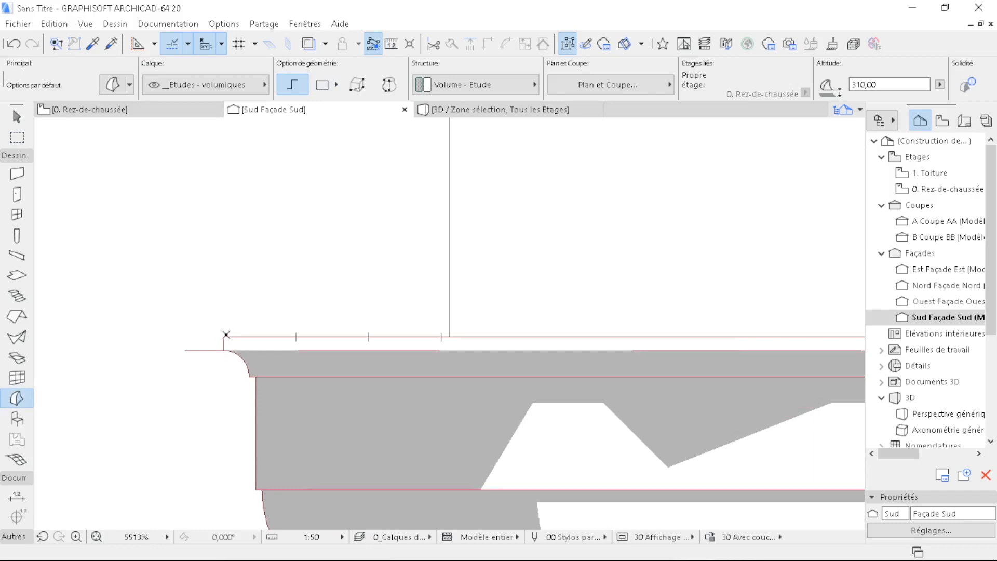
scroll(280, 327, down, 6)
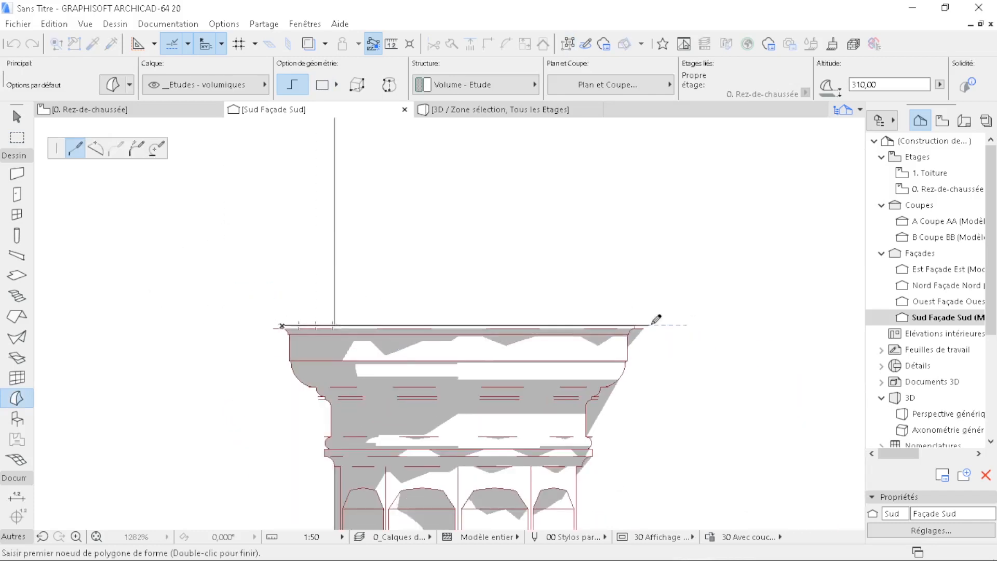
scroll(656, 319, up, 7)
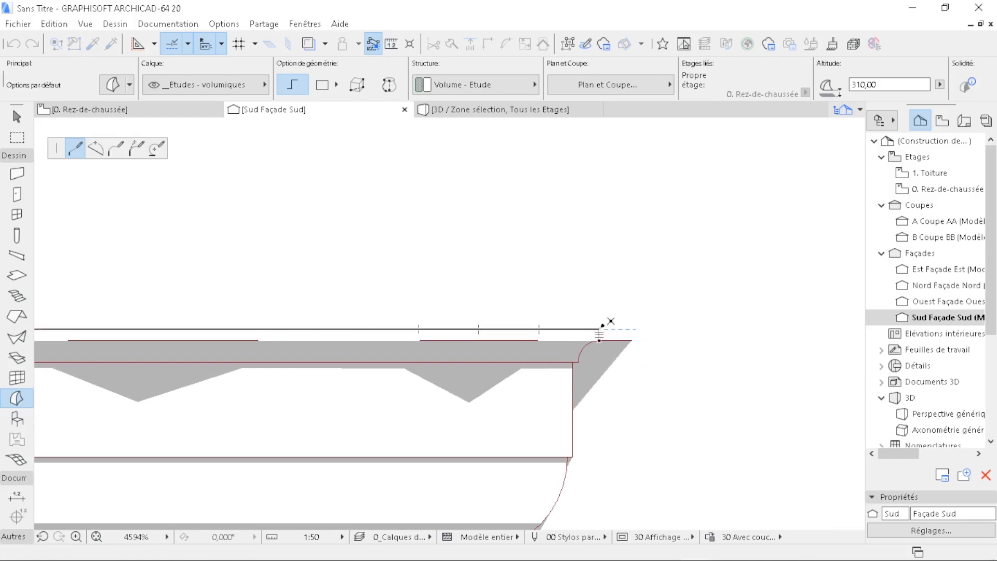
scroll(611, 321, down, 5)
scroll(595, 161, up, 2)
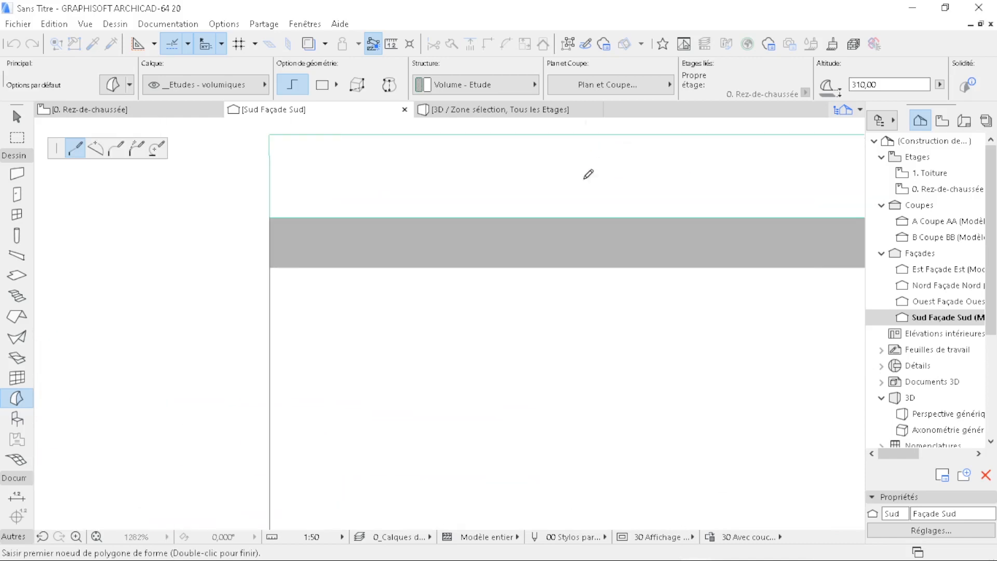
click(570, 217)
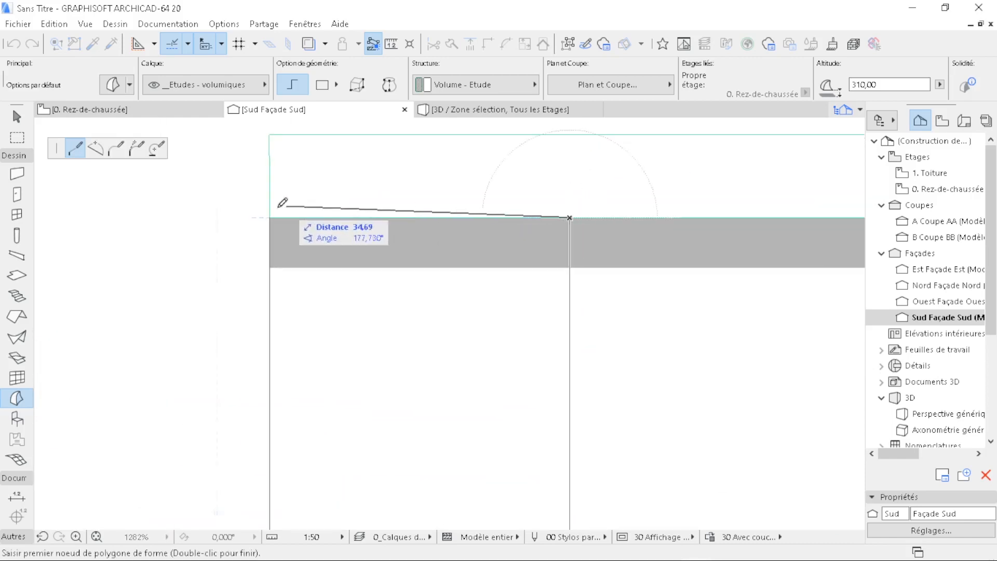
key(Escape)
scroll(368, 150, down, 2)
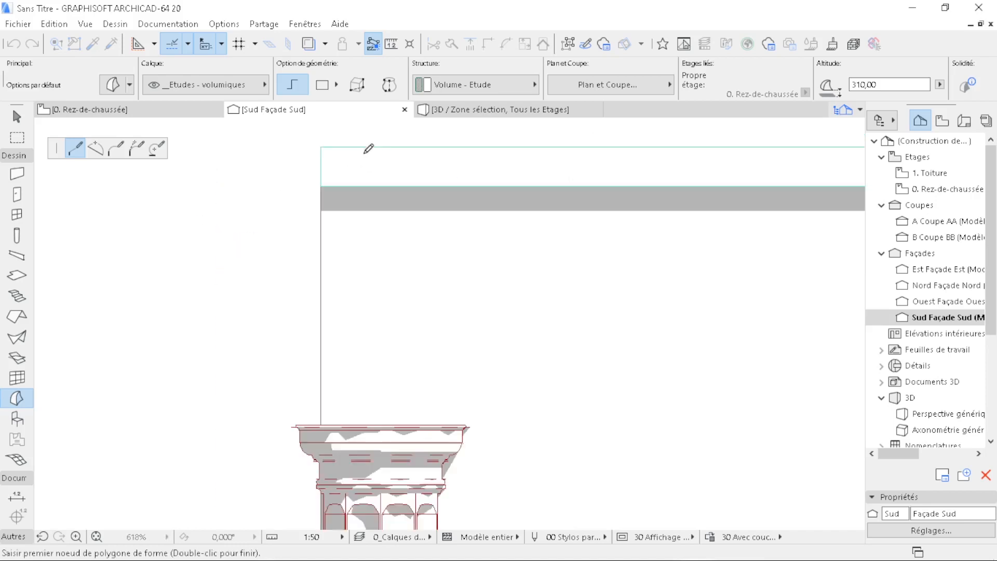
scroll(367, 151, down, 2)
scroll(327, 293, up, 5)
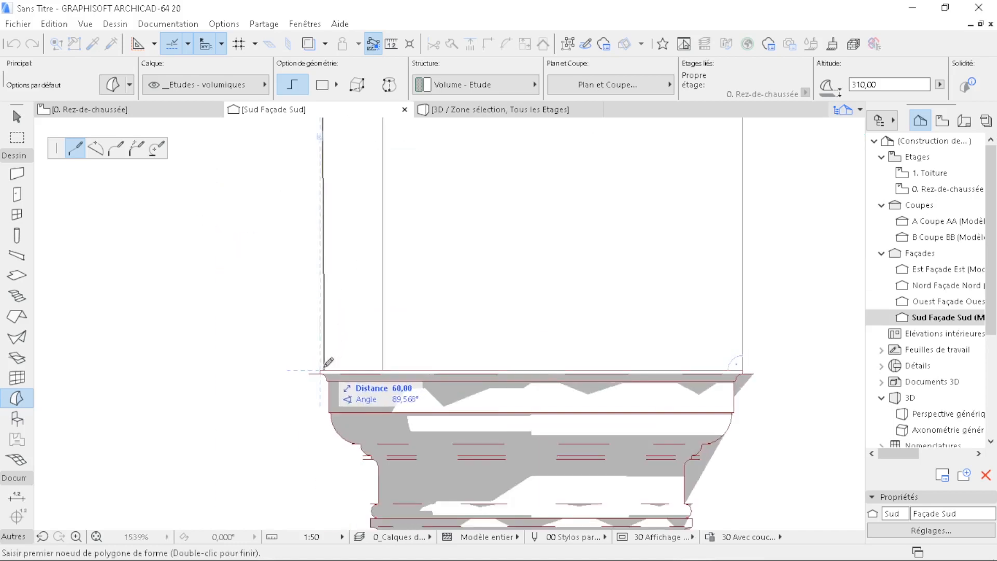
key(Escape)
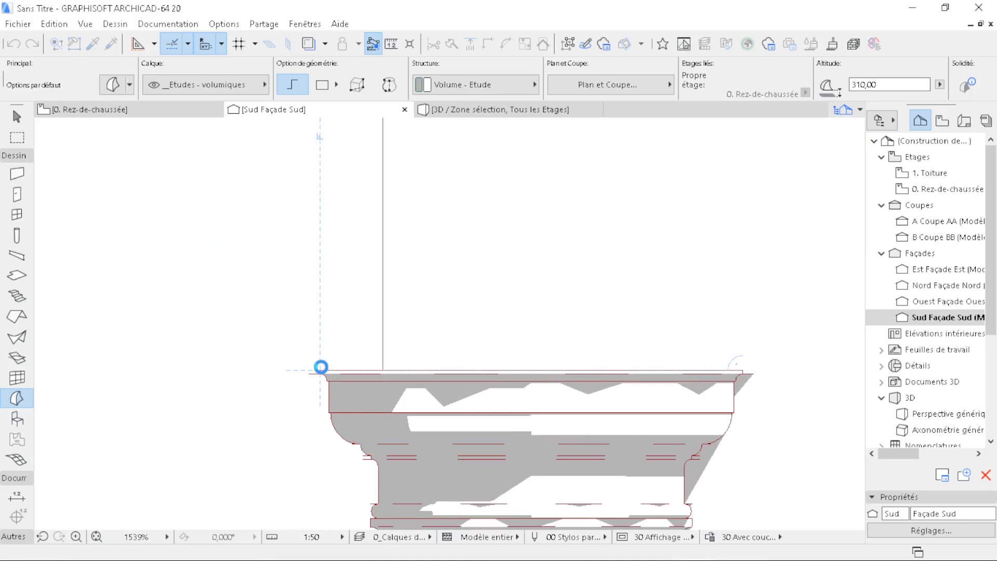
key(Escape)
- Isolate the new morph face in 3D and extrude it 20 cm into a solid block
click(336, 265)
right_click(233, 170)
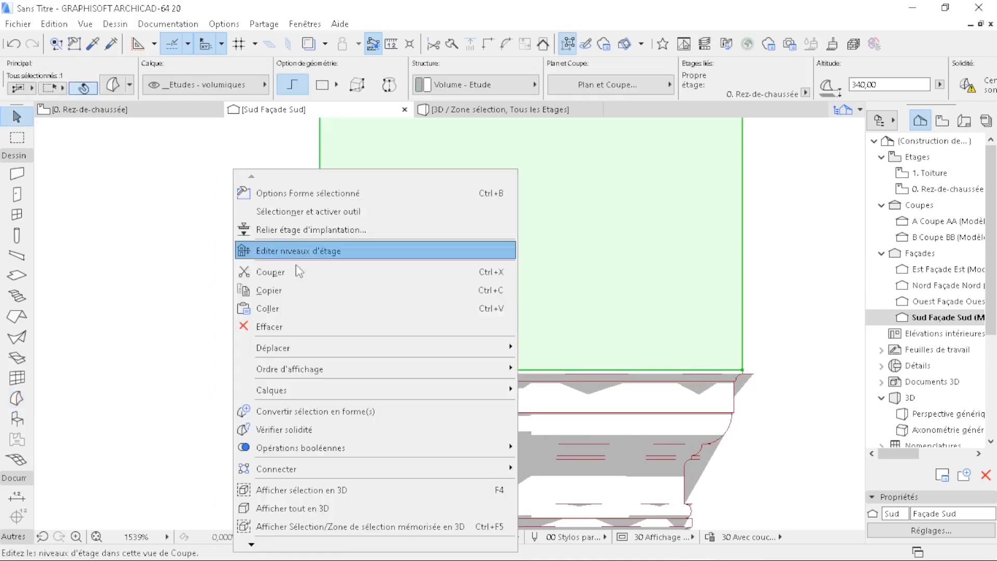
click(375, 489)
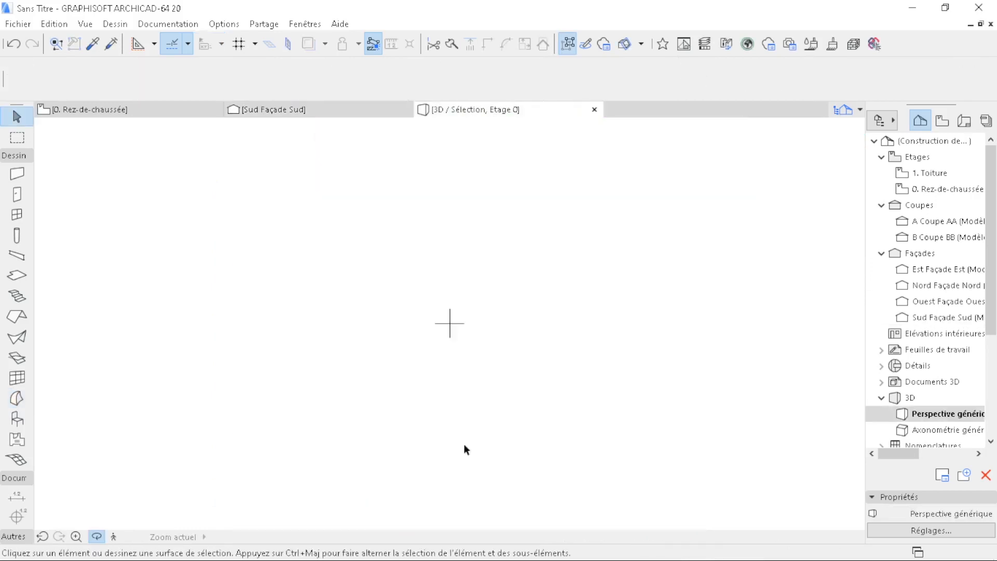
click(133, 537)
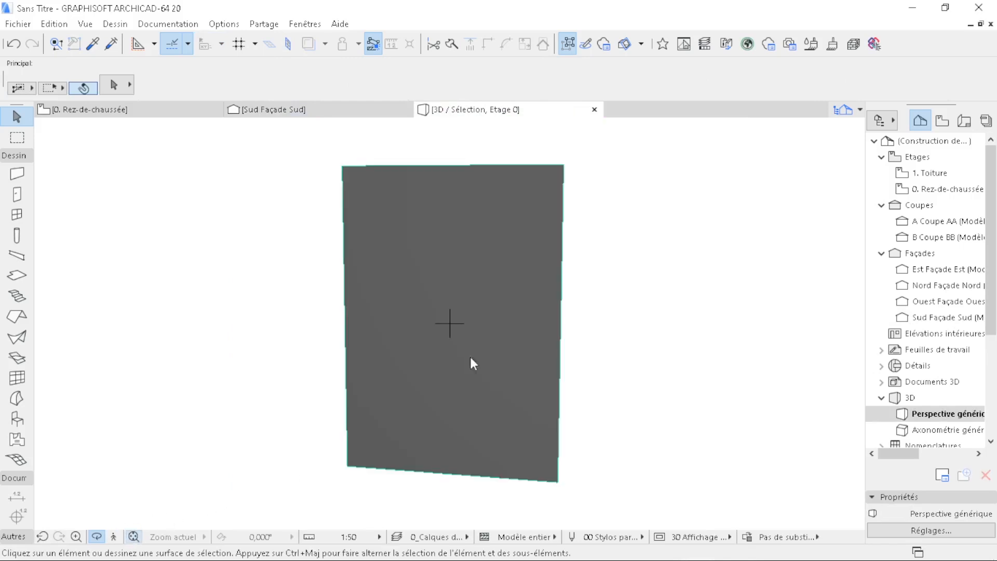
click(498, 331)
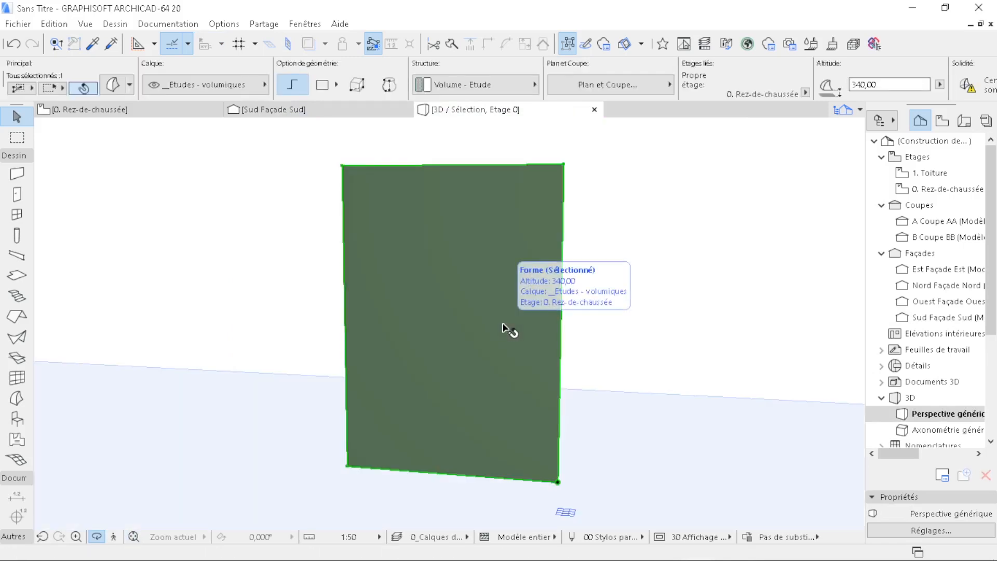
click(502, 328)
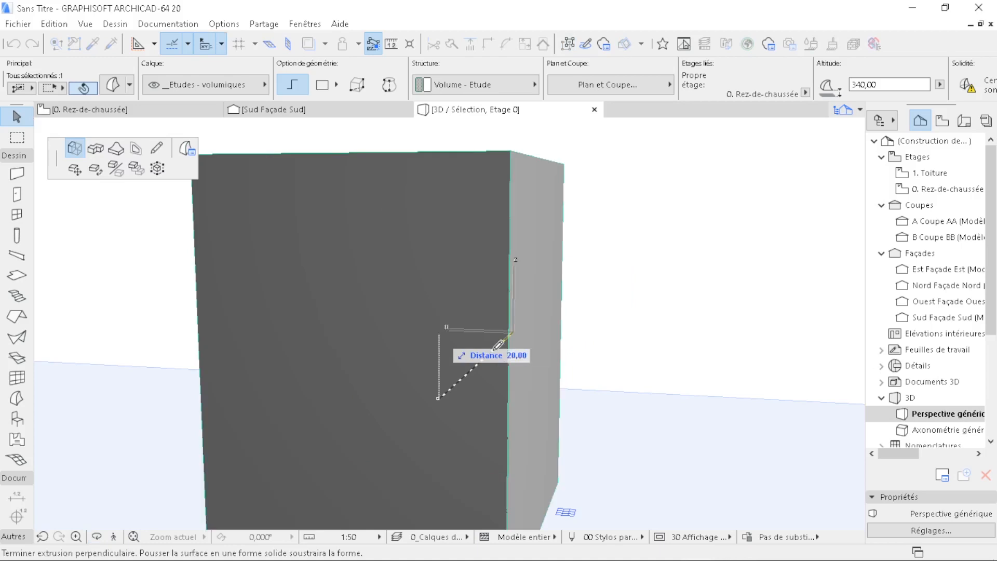
click(492, 351)
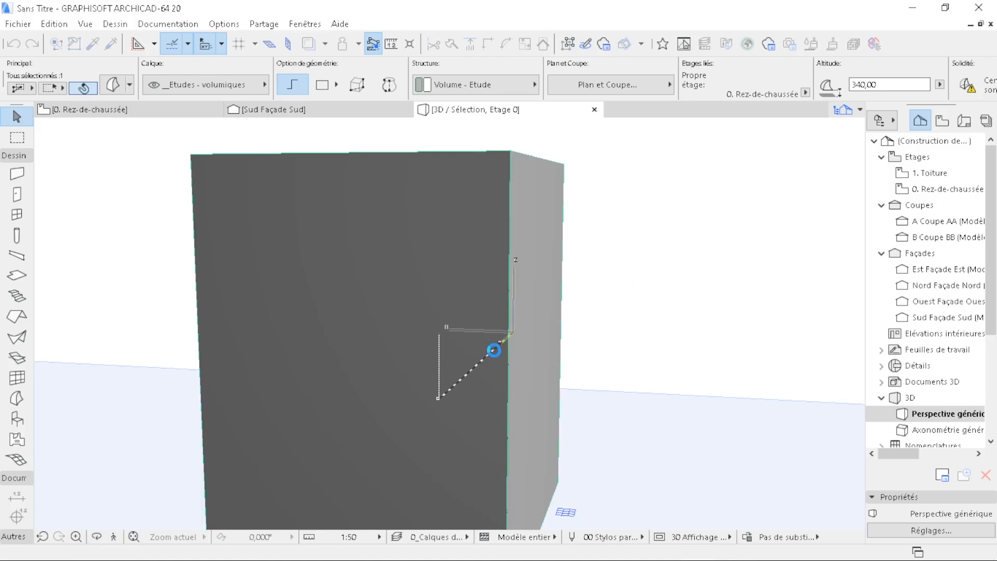
- On the Rez-de-chaussée plan, move the block by its northeast corner against the second wall's south face, centred over the half column
click(159, 113)
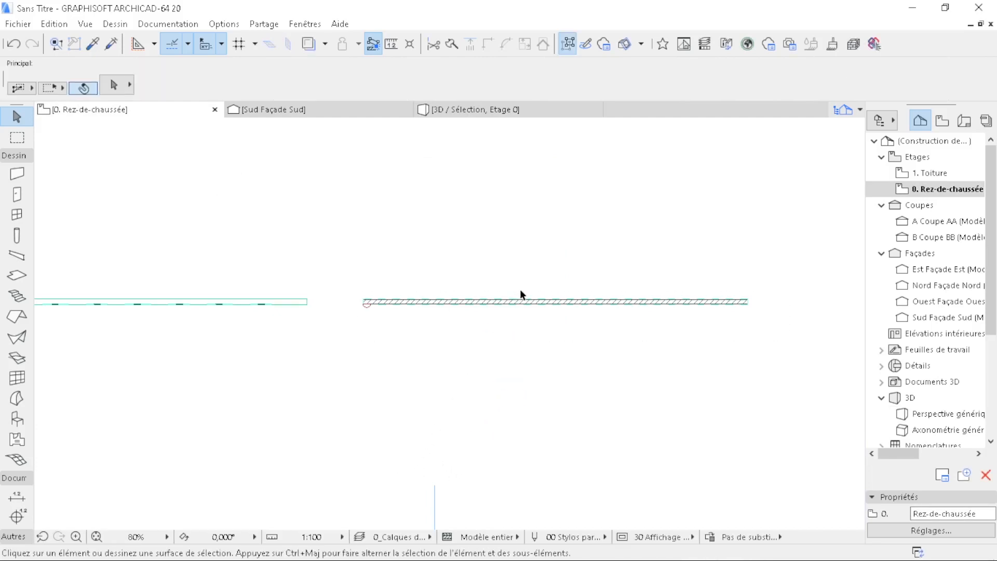
scroll(539, 232, down, 5)
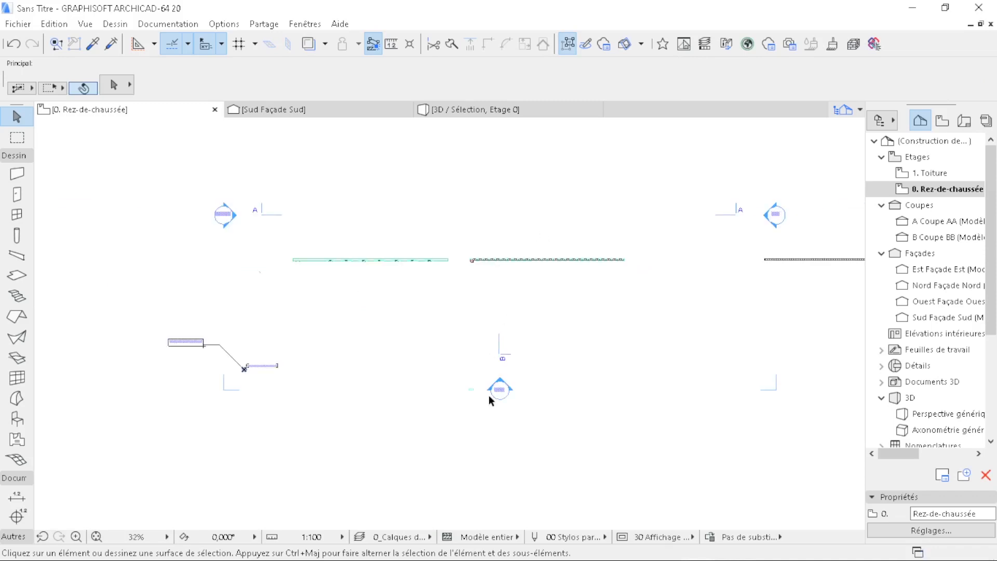
scroll(488, 394, up, 10)
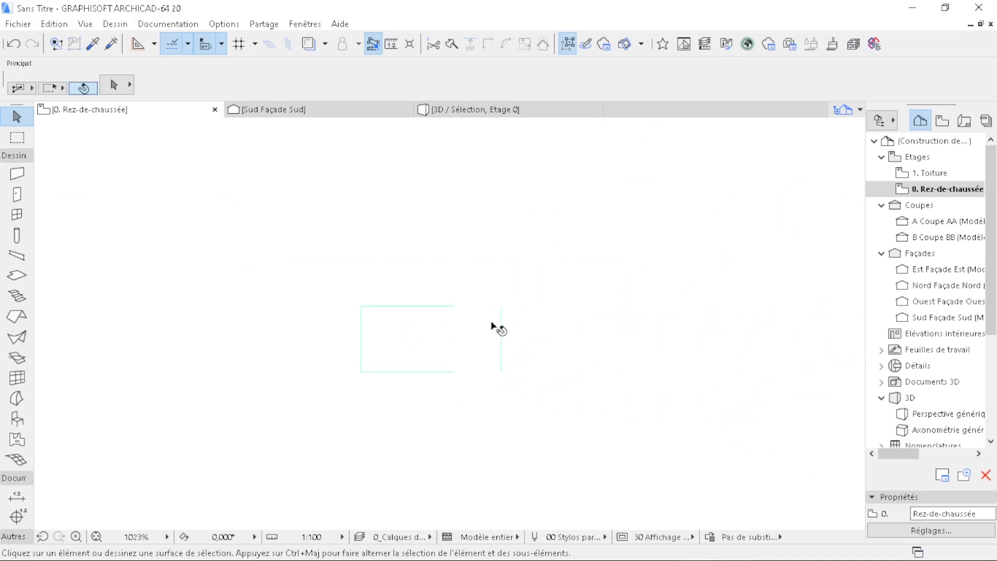
click(493, 327)
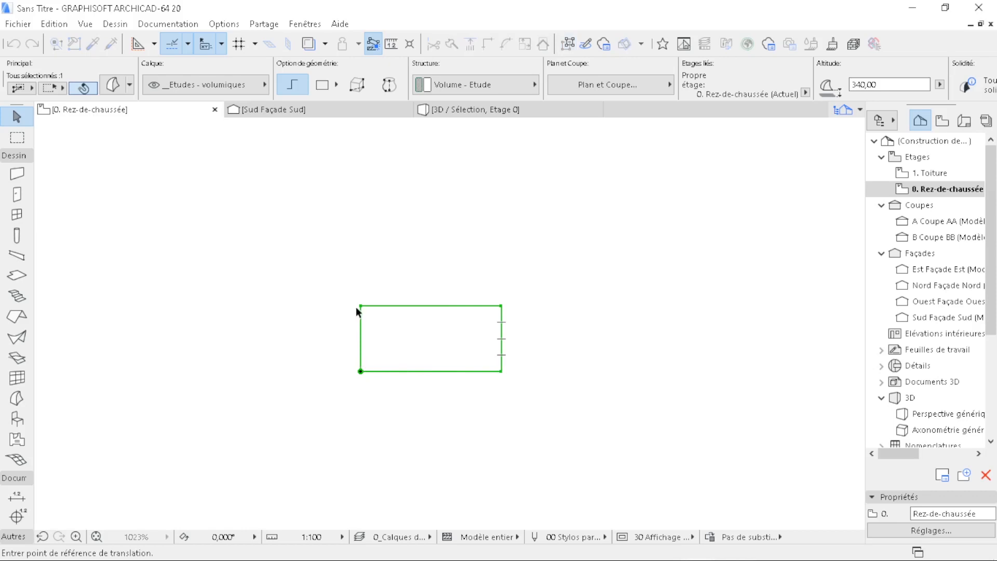
click(501, 306)
scroll(514, 442, down, 6)
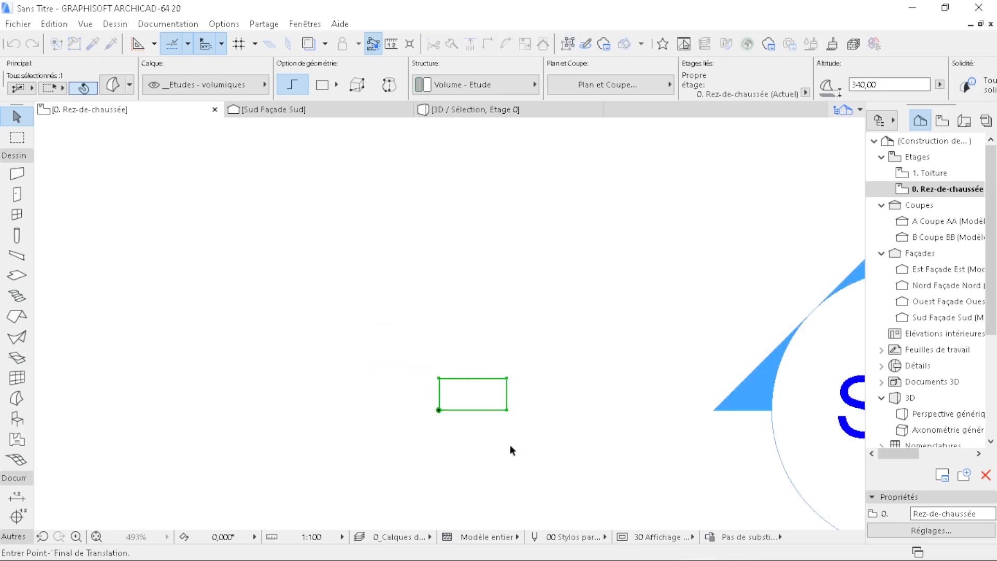
scroll(471, 218, up, 6)
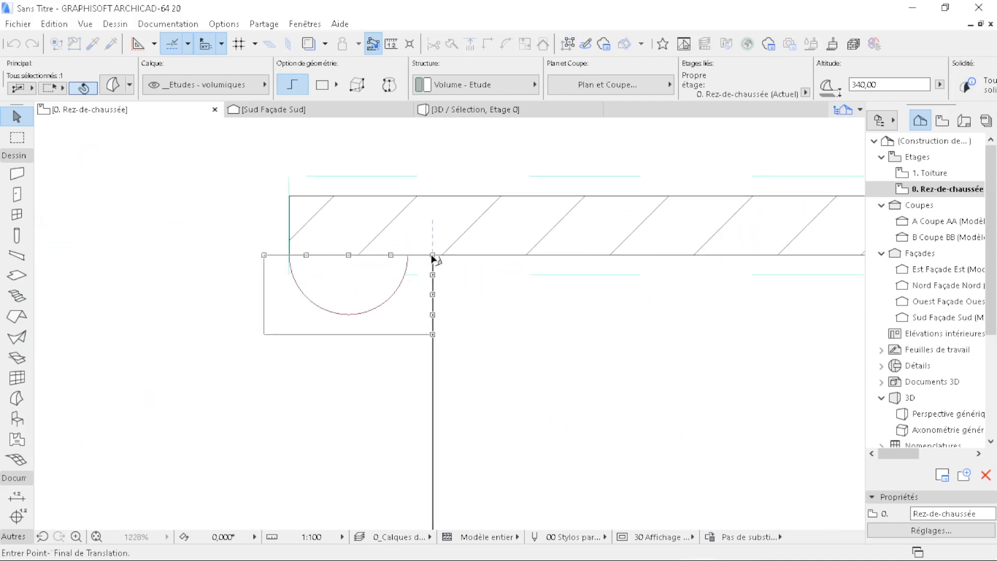
click(432, 256)
- In the Façade Sud elevation, multiply the half column and its block eastward along the wall base as five incremental copies, and deselect them
click(360, 111)
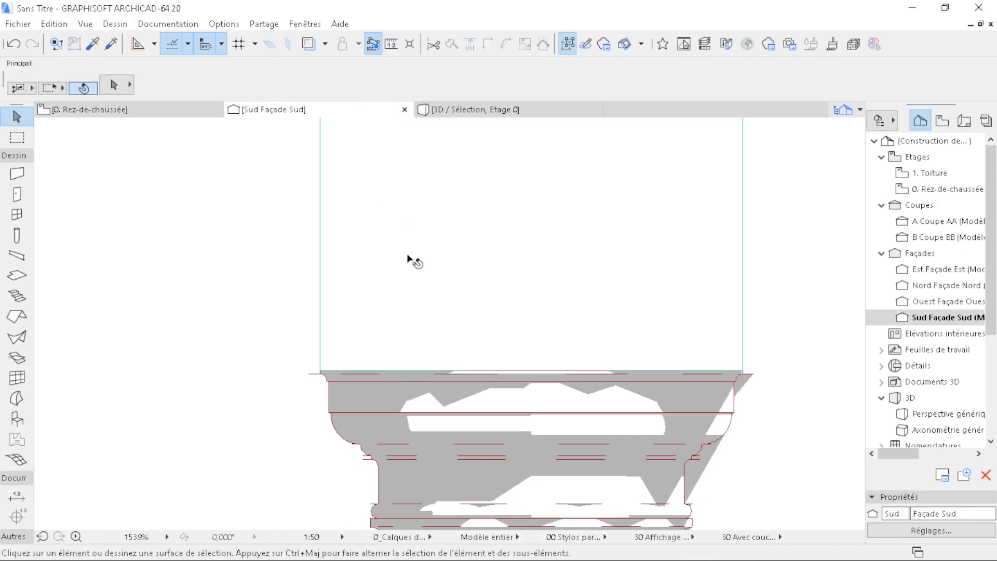
middle_drag(629, 400, 511, 391)
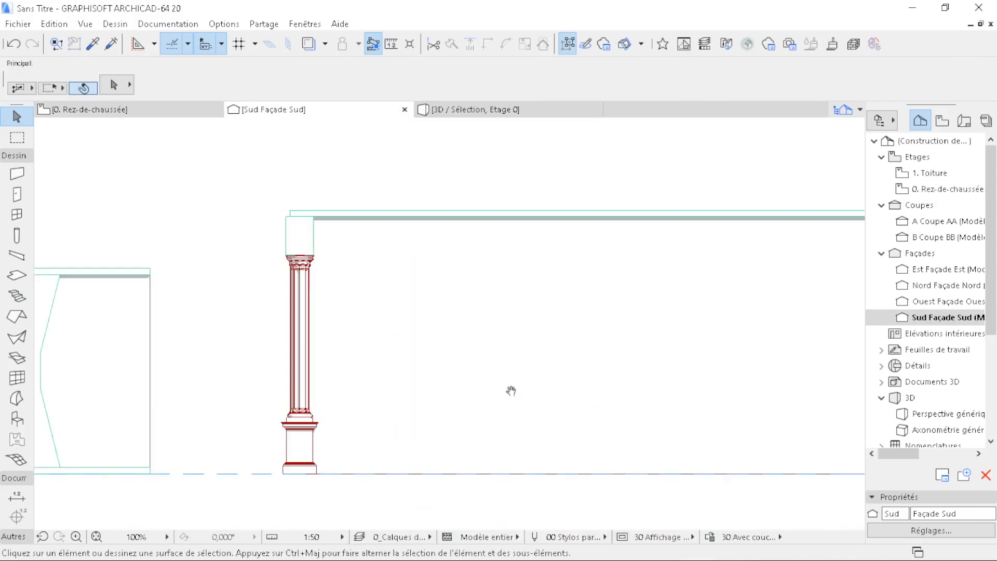
click(297, 257)
shift+click(301, 285)
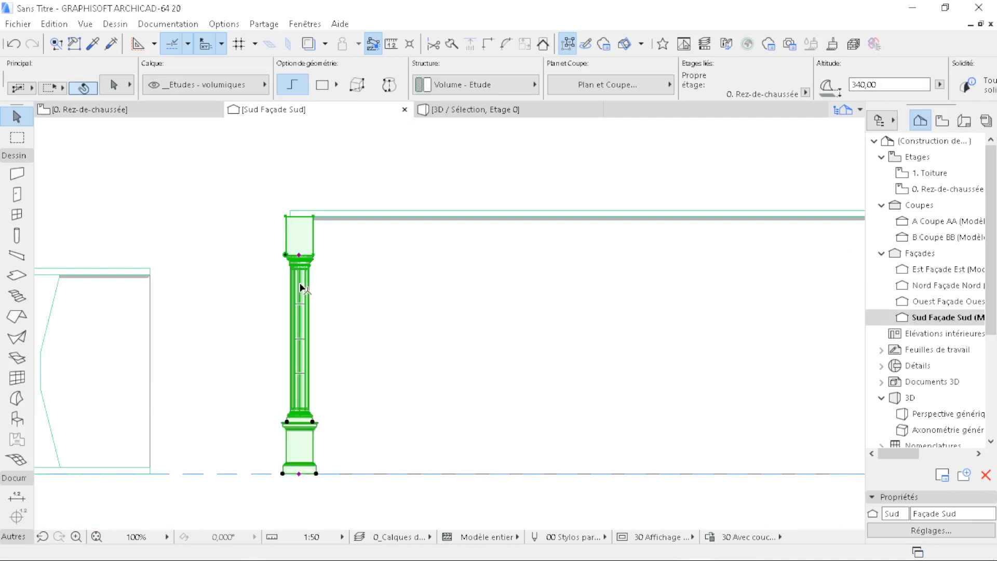
click(313, 421)
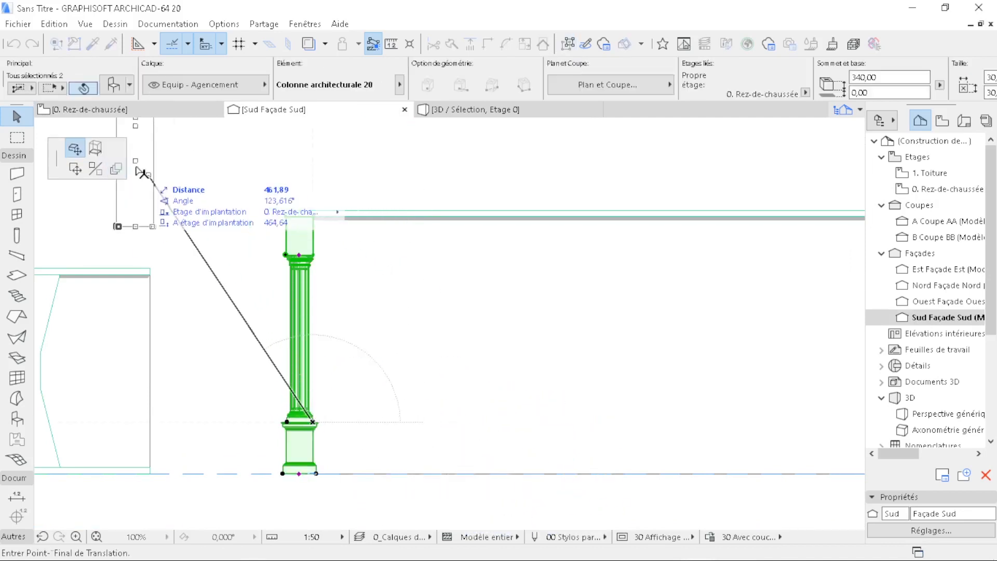
click(115, 168)
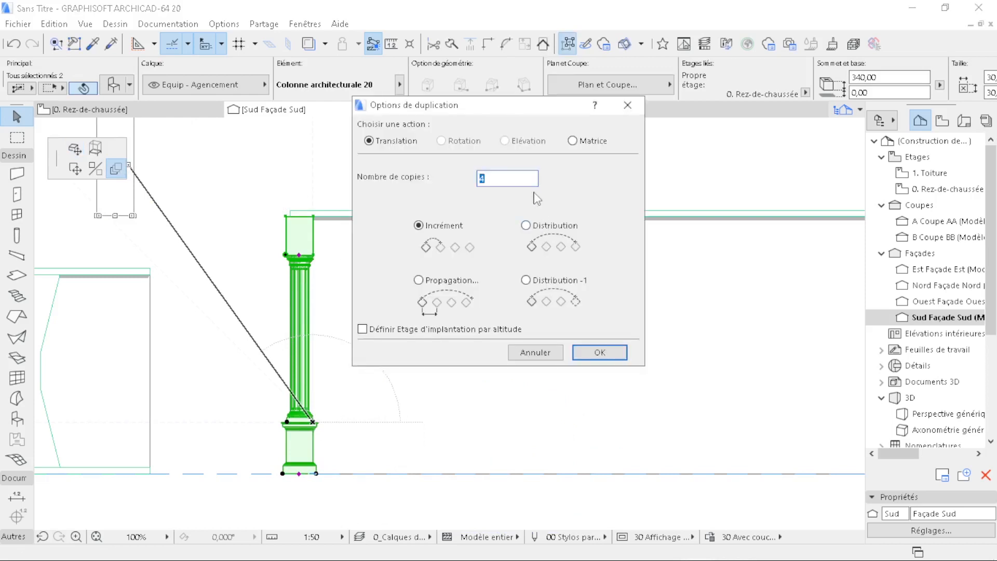
click(601, 353)
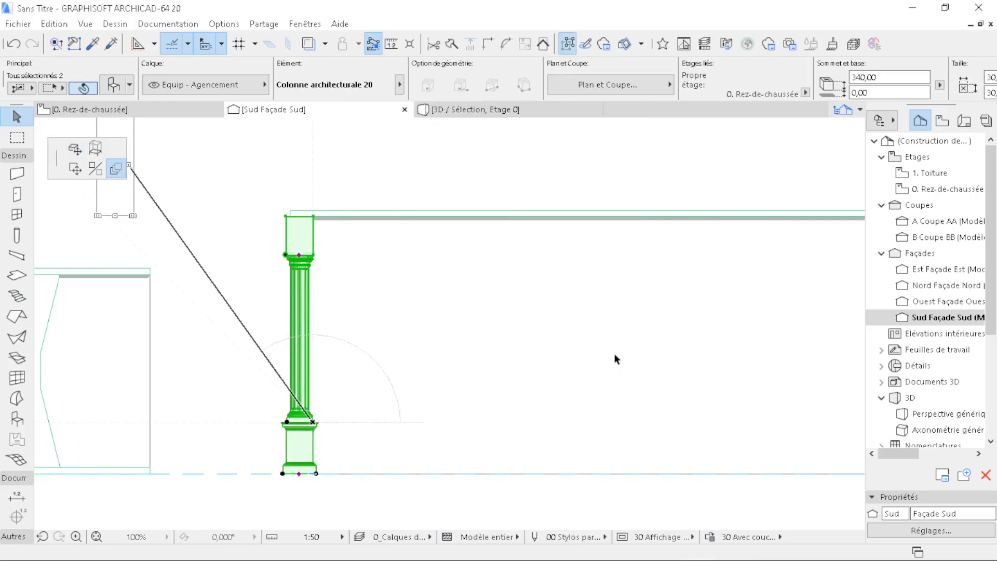
click(316, 473)
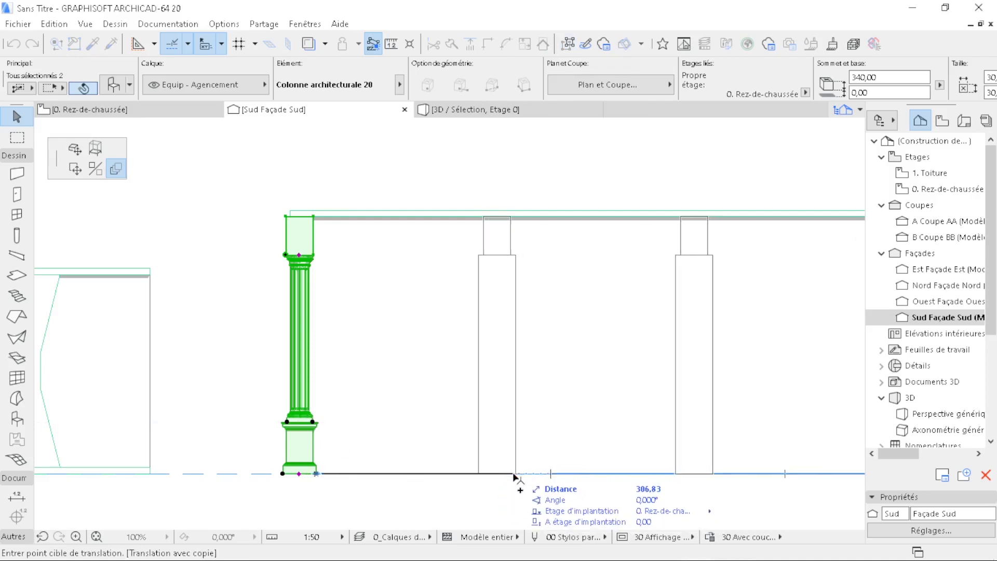
key(Tab)
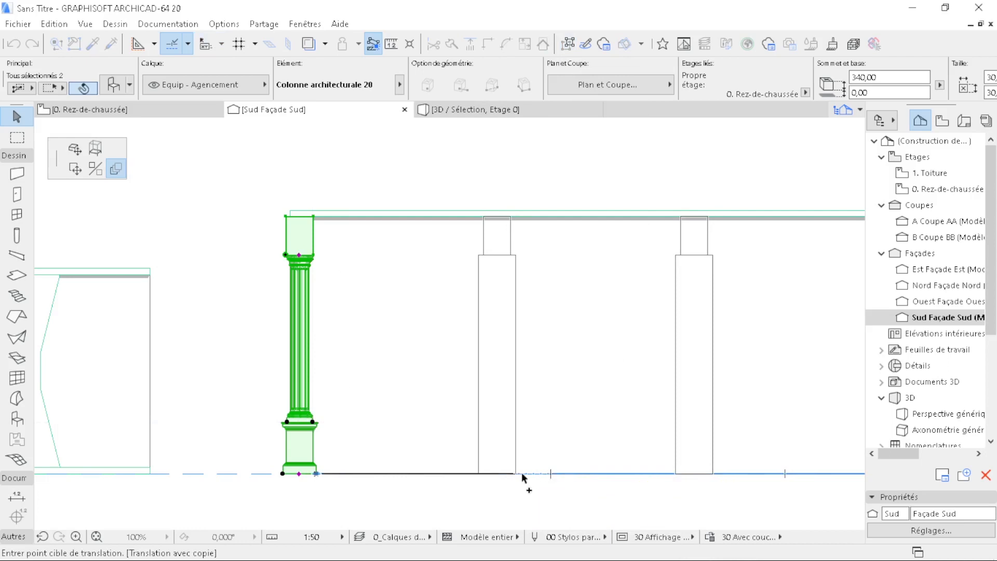
key(Escape)
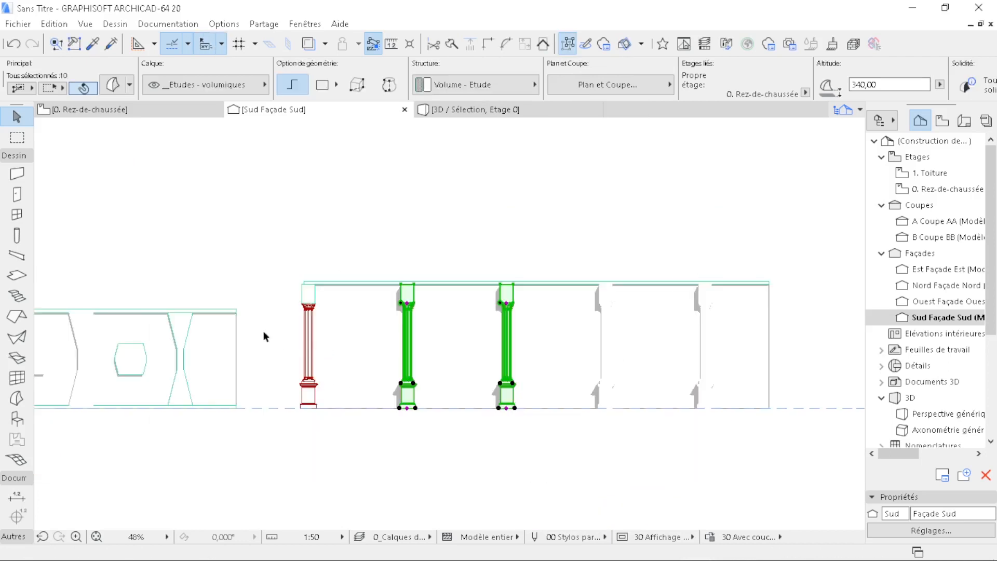
key(Escape)
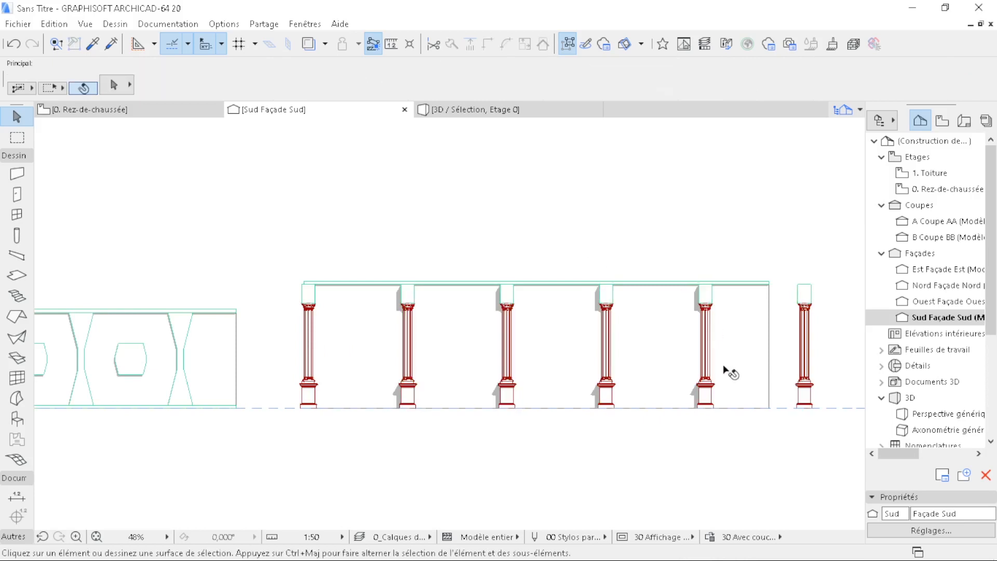
- Delete the surplus half column and block standing beyond the wall's east end, and open the 3D view
scroll(726, 371, up, 5)
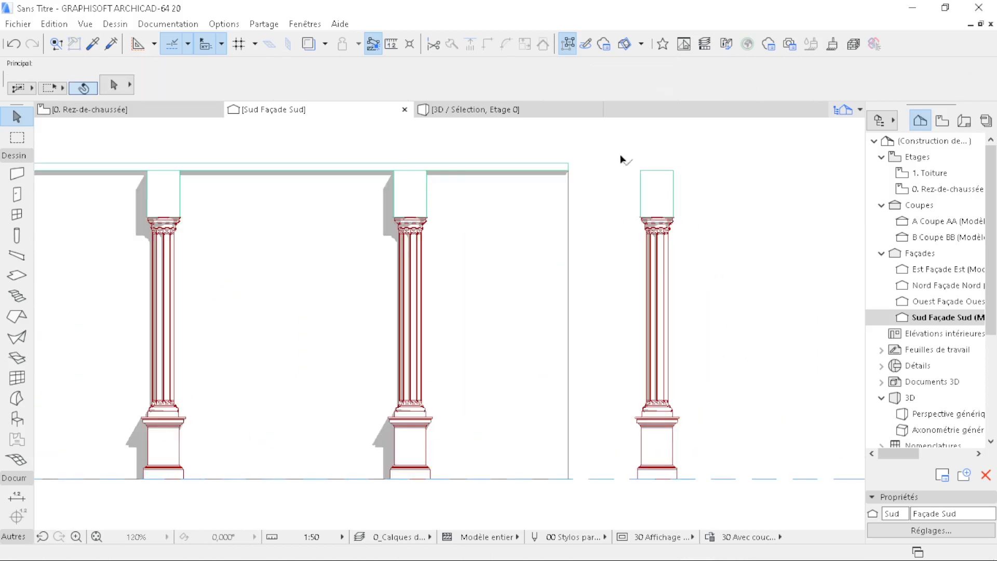
drag(622, 158, 728, 486)
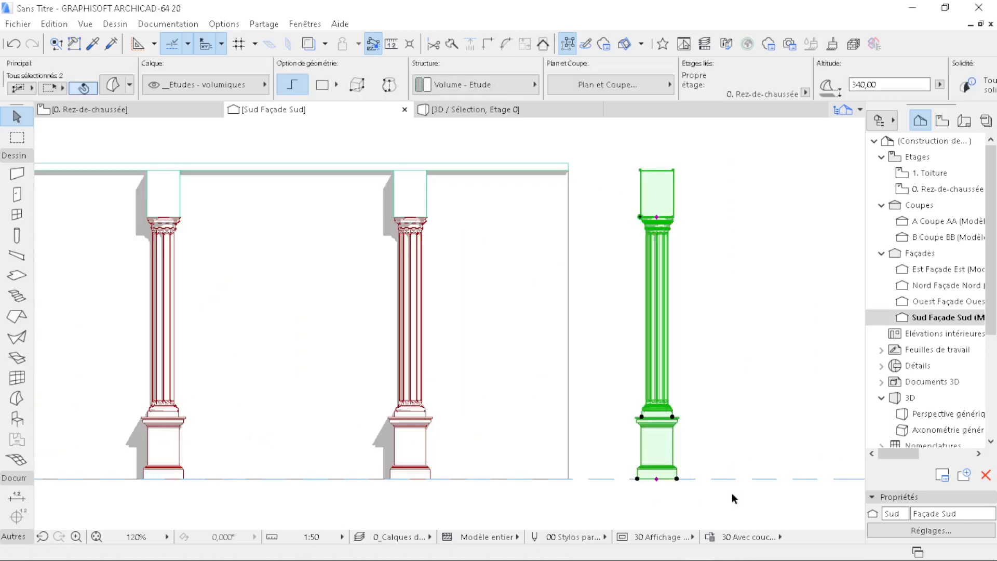
click(540, 110)
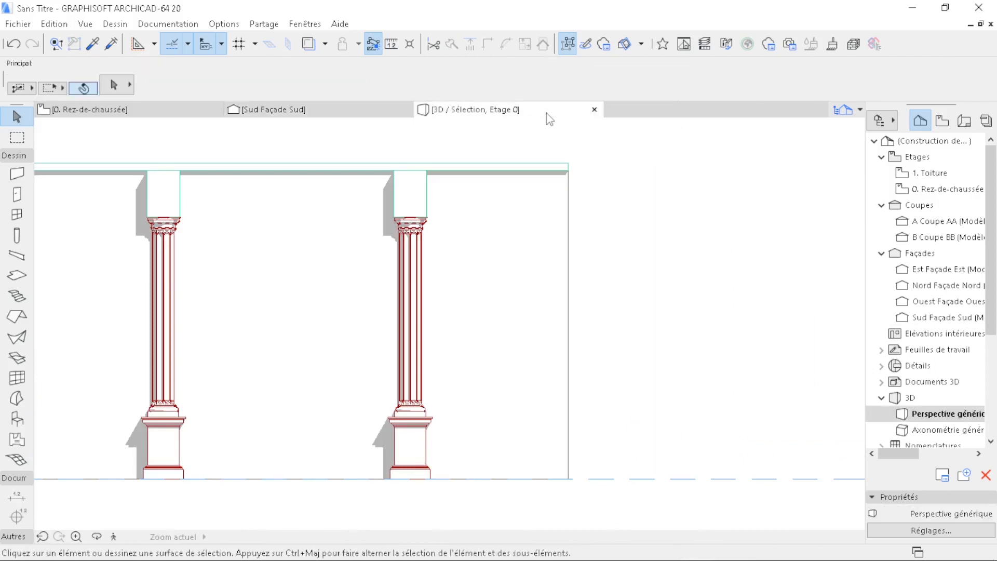
- On the Rez-de-chaussée plan, draw a selection zone around the wall with half columns and show only that zone in 3D, fitted to the window
click(149, 111)
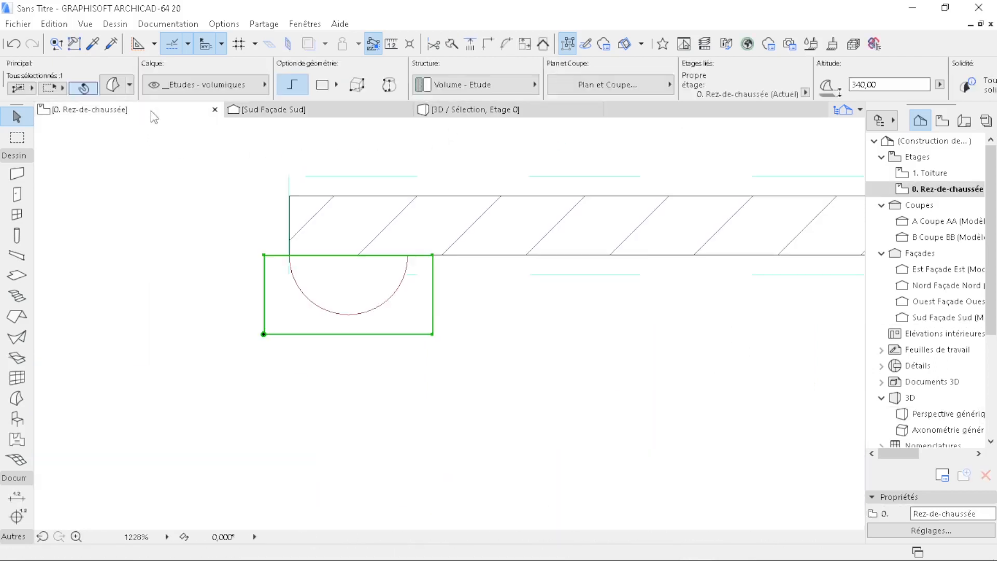
click(453, 382)
click(17, 137)
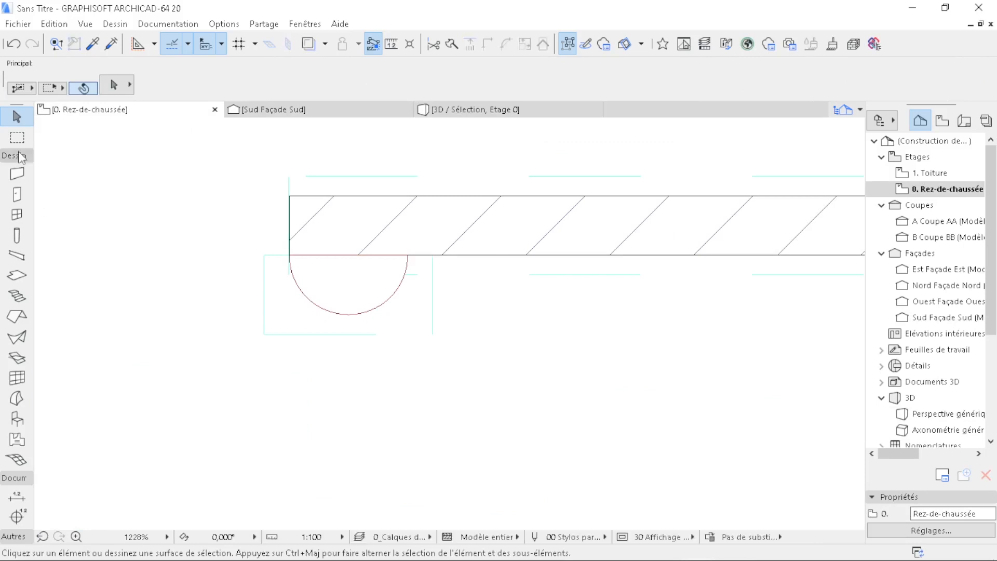
scroll(225, 334, down, 10)
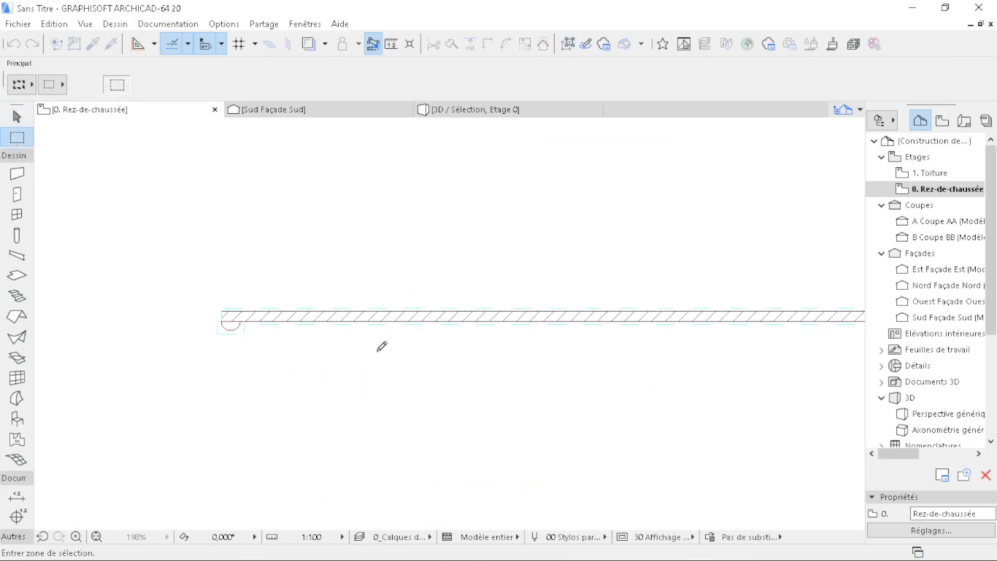
click(165, 294)
click(595, 324)
right_click(592, 318)
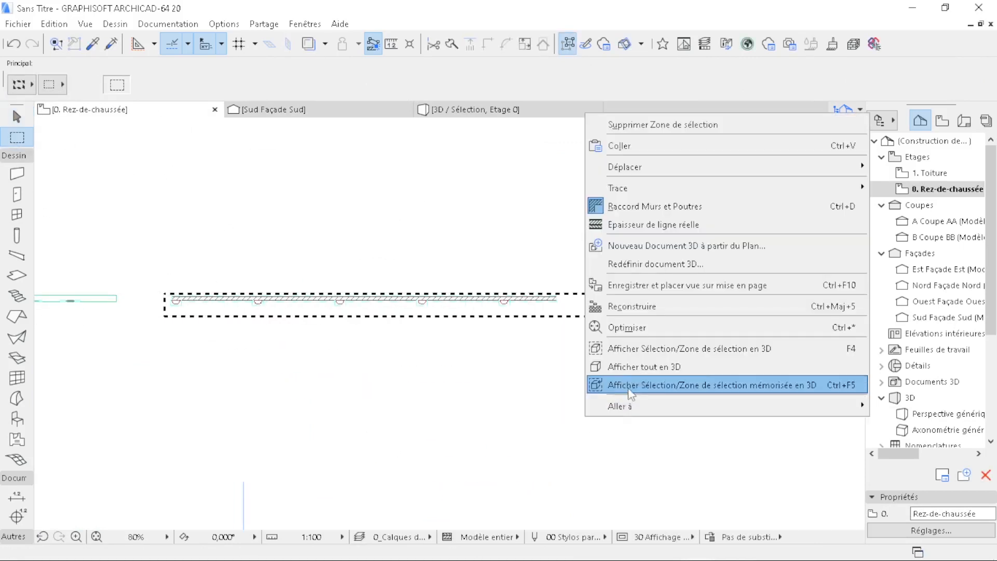
click(664, 348)
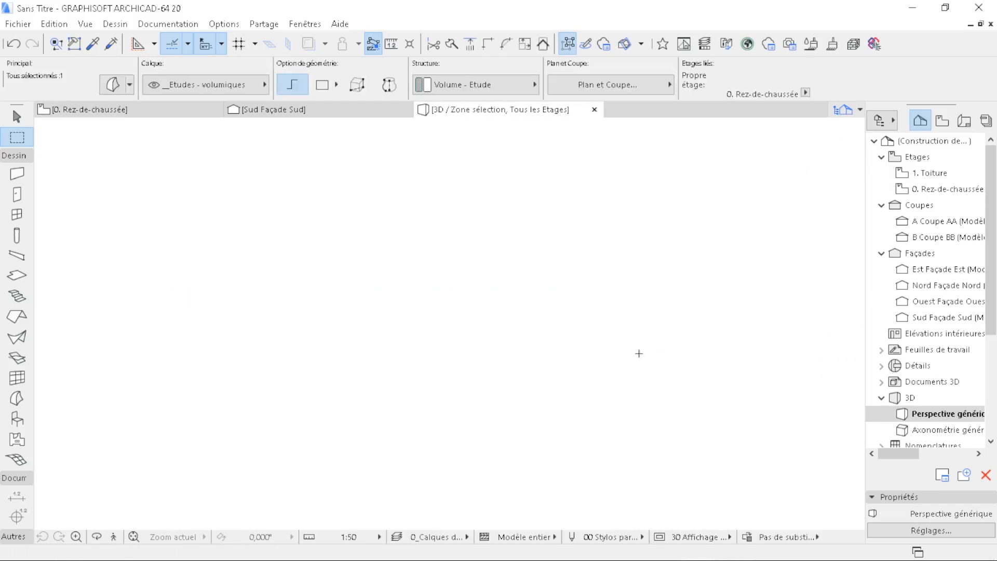
click(133, 536)
- Examine the finished half-column wall in 3D from both ends, from the front and up close, with nothing selected
shift+middle_drag(322, 340, 670, 476)
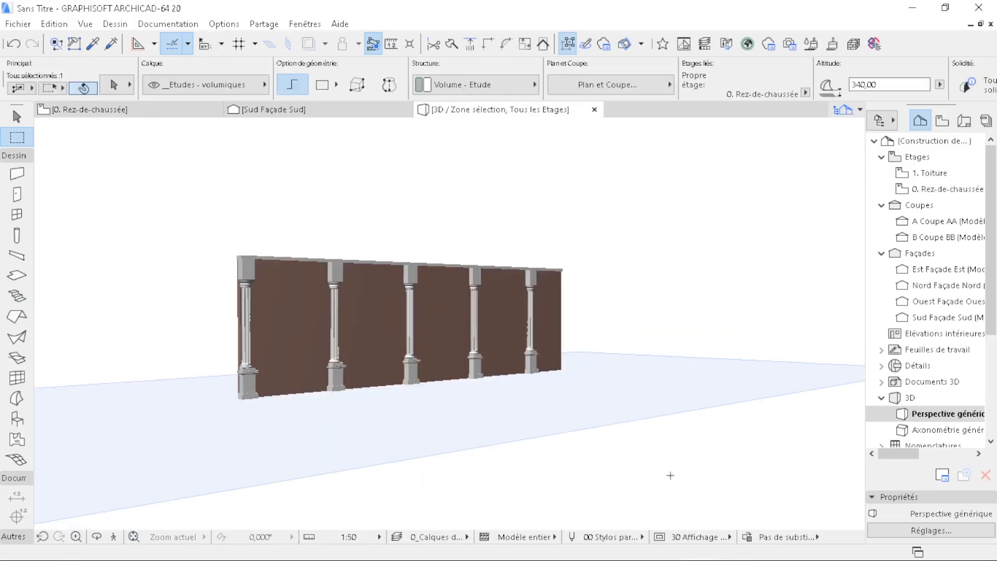
key(Escape)
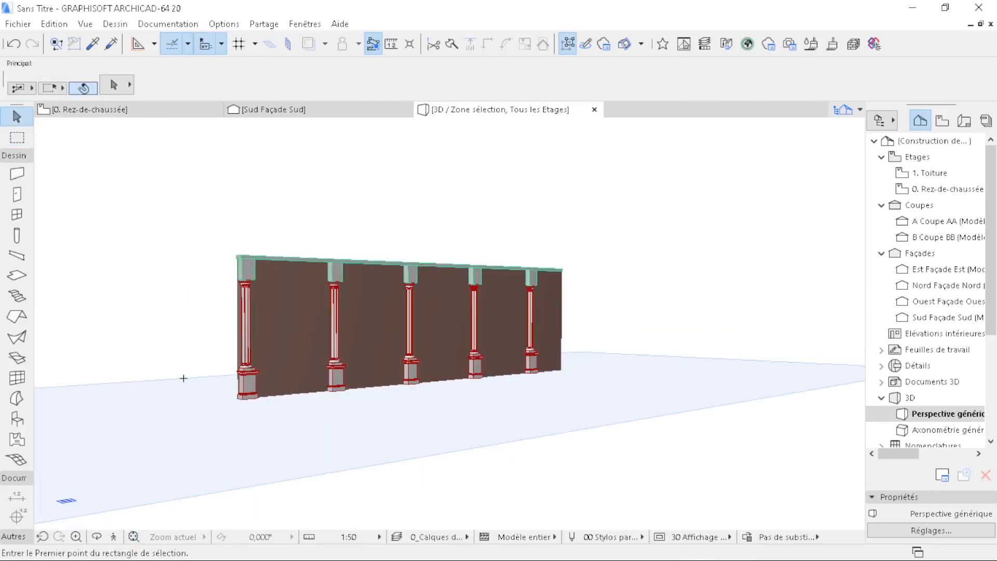
shift+middle_drag(566, 377, 357, 377)
key(ctrl+a)
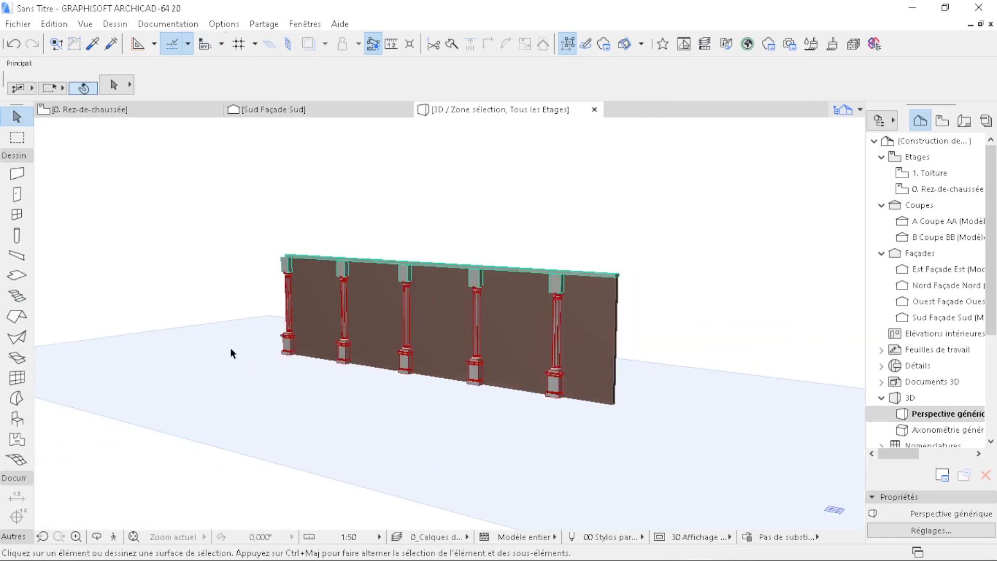
shift+middle_drag(270, 358, 662, 360)
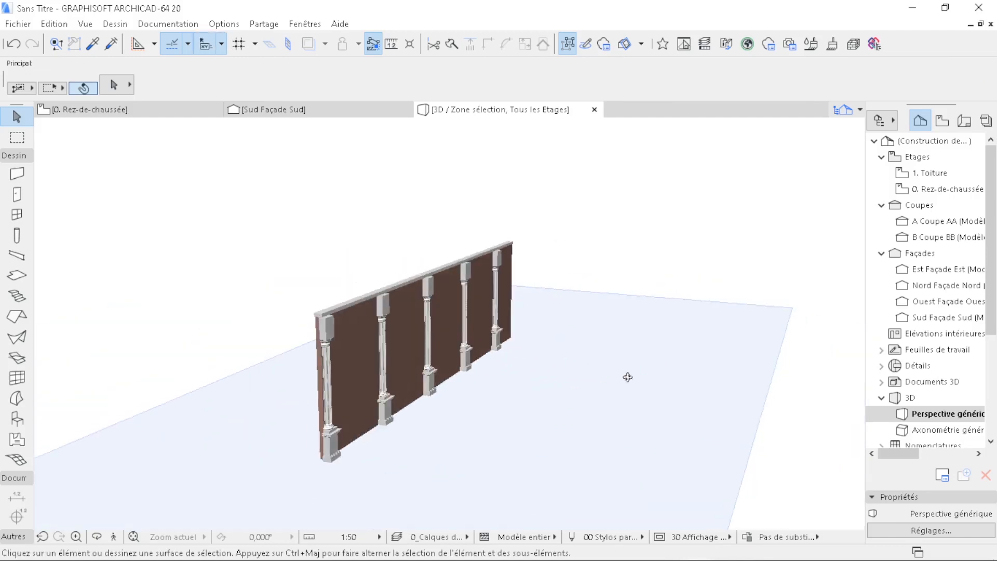
scroll(310, 499, up, 3)
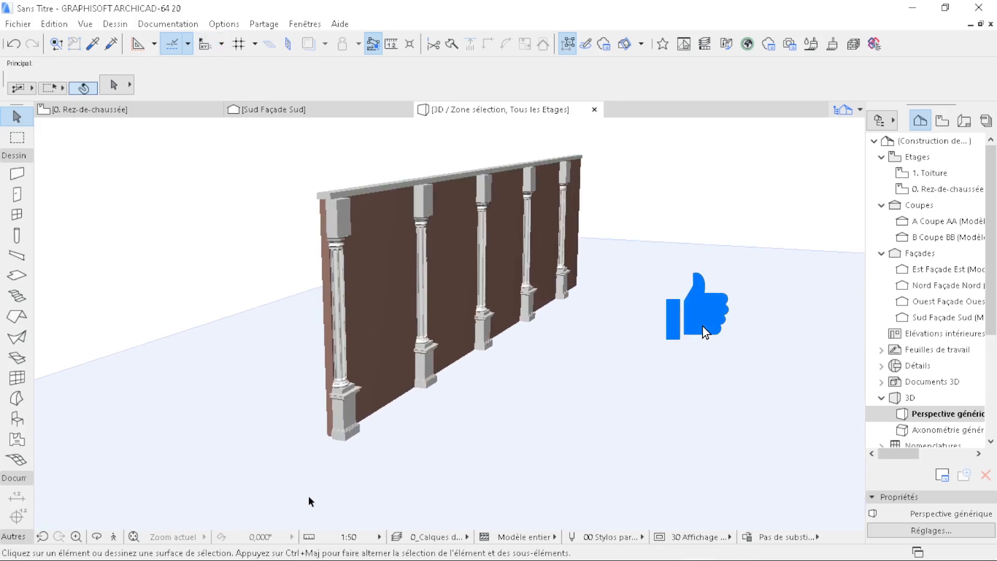
shift+middle_drag(618, 508, 463, 414)
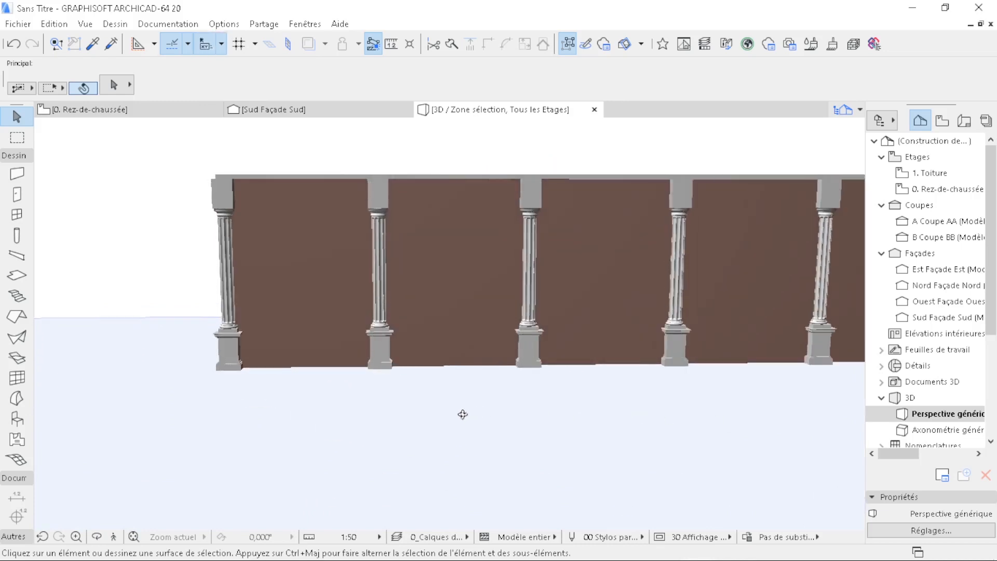
scroll(302, 407, down, 5)
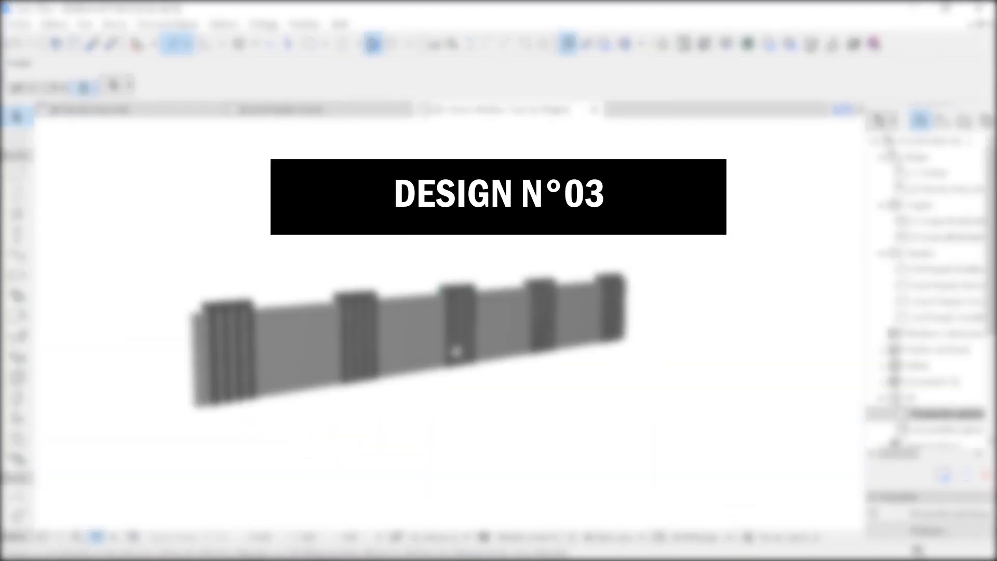
shift+middle_drag(574, 381, 616, 412)
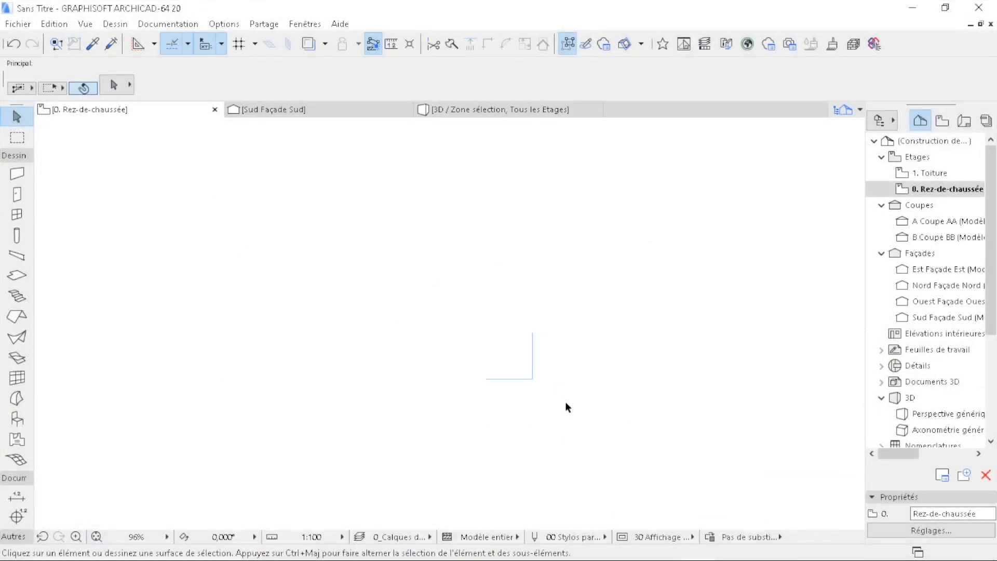
- On the Rez-de-chaussée plan, stretch the east end of the Sud elevation line beyond the third wall and deselect it
click(529, 377)
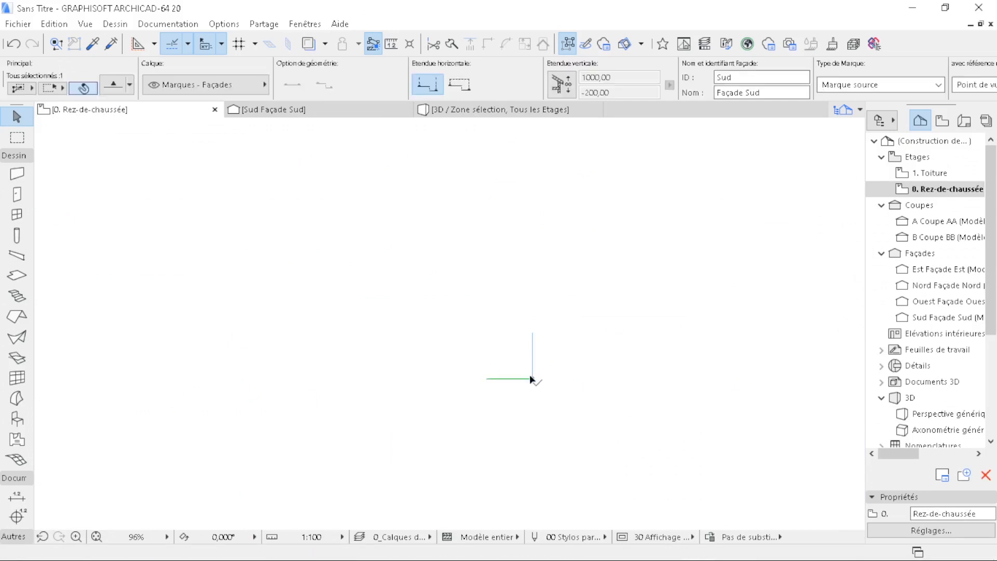
click(532, 378)
scroll(507, 393, down, 4)
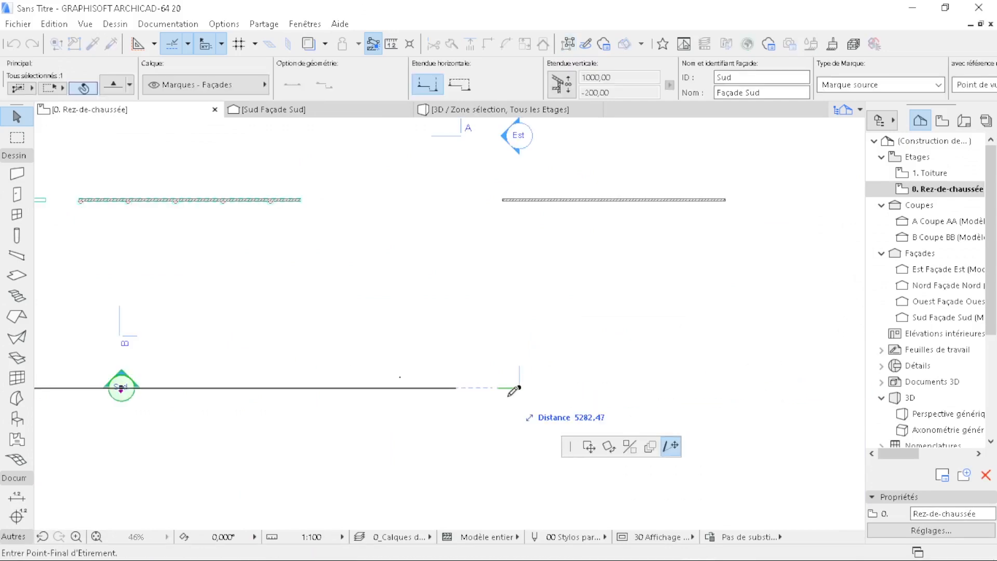
scroll(718, 393, down, 3)
click(745, 386)
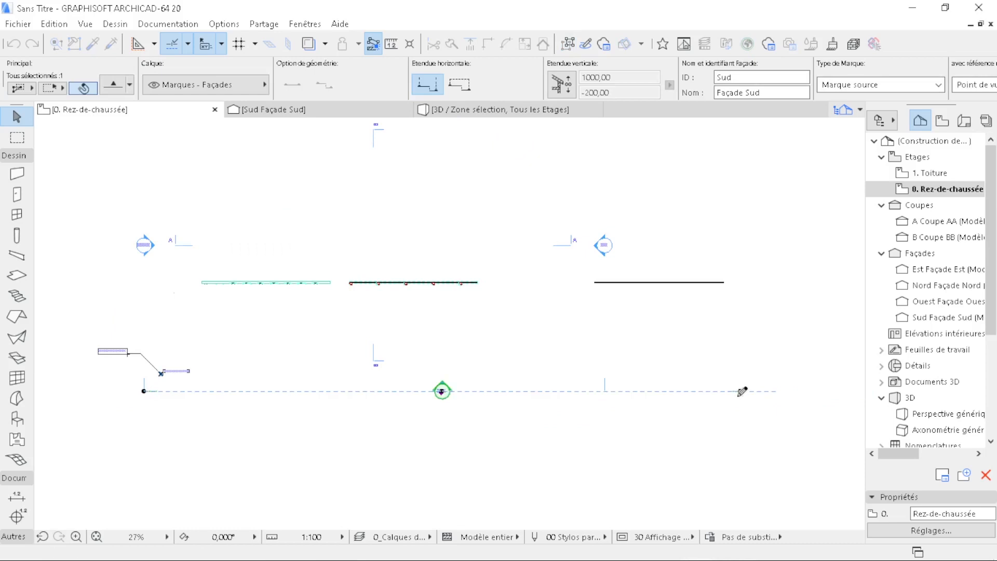
click(683, 375)
- Move the third wall by its southwest corner about 997 cm straight west, towards the half-column wall
scroll(605, 282, up, 2)
scroll(606, 281, up, 3)
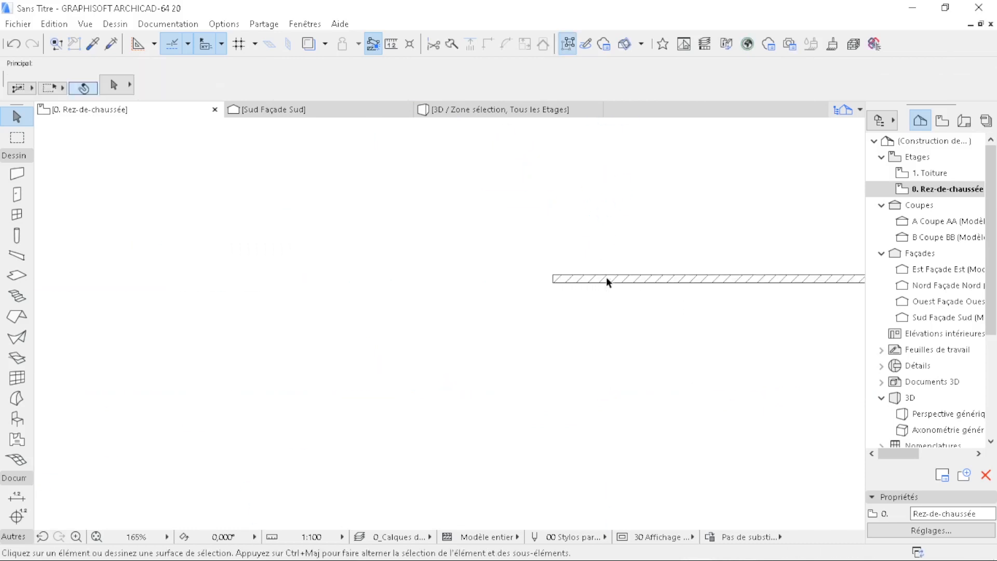
click(606, 278)
click(553, 282)
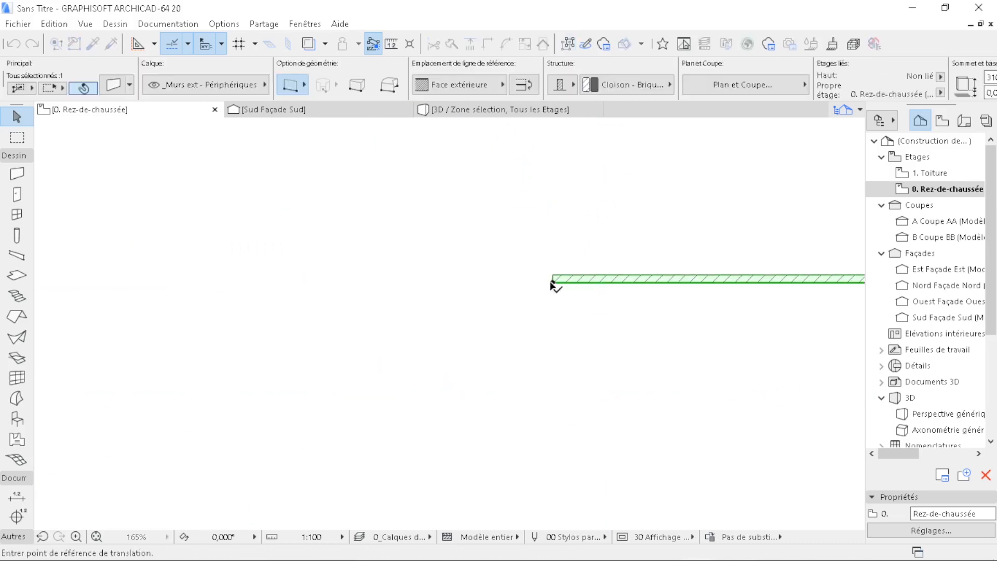
scroll(717, 403, down, 3)
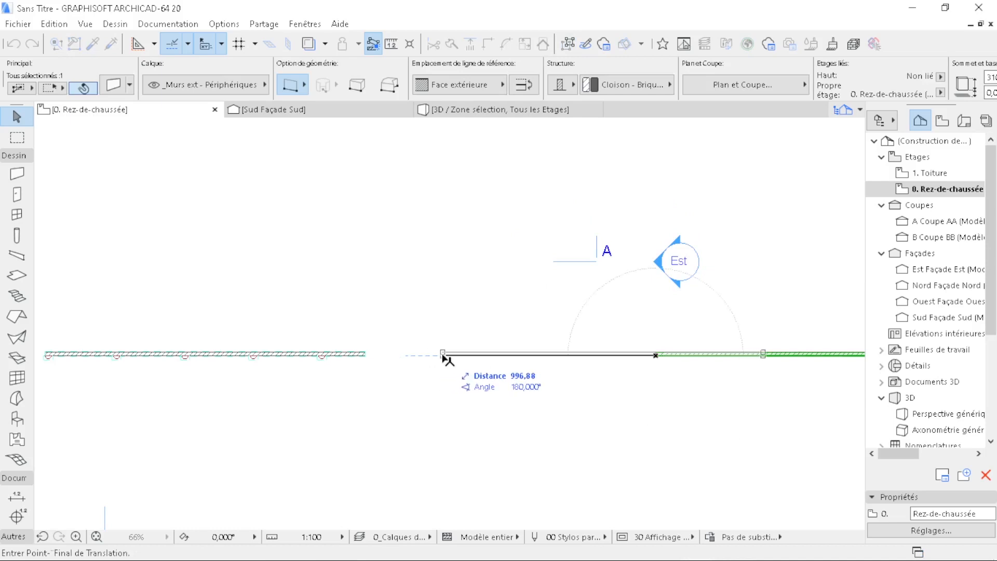
click(440, 353)
scroll(459, 319, down, 3)
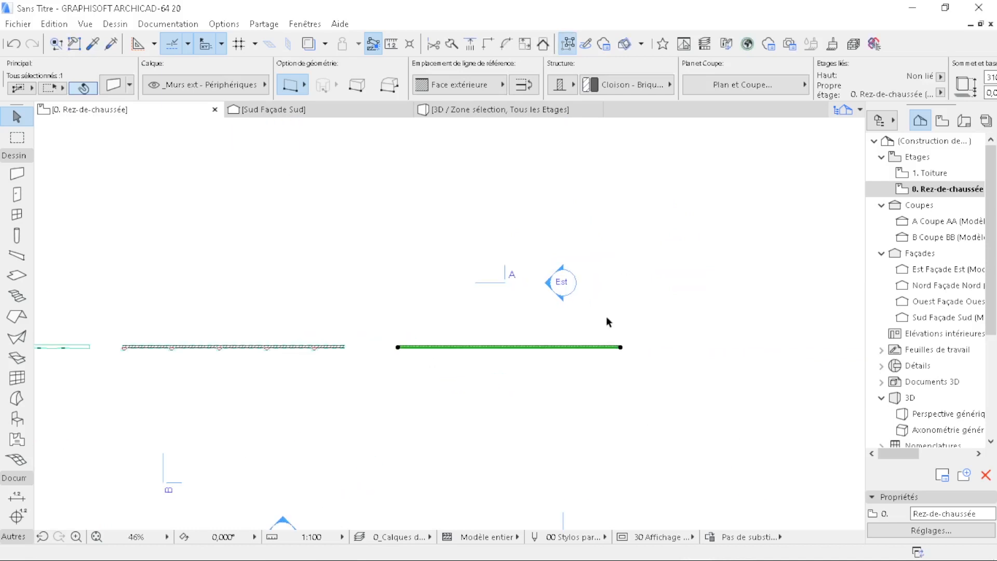
- Set the third wall's height to 200 cm and its surface to Enduit - Blanc nature, and deselect it
scroll(561, 284, up, 3)
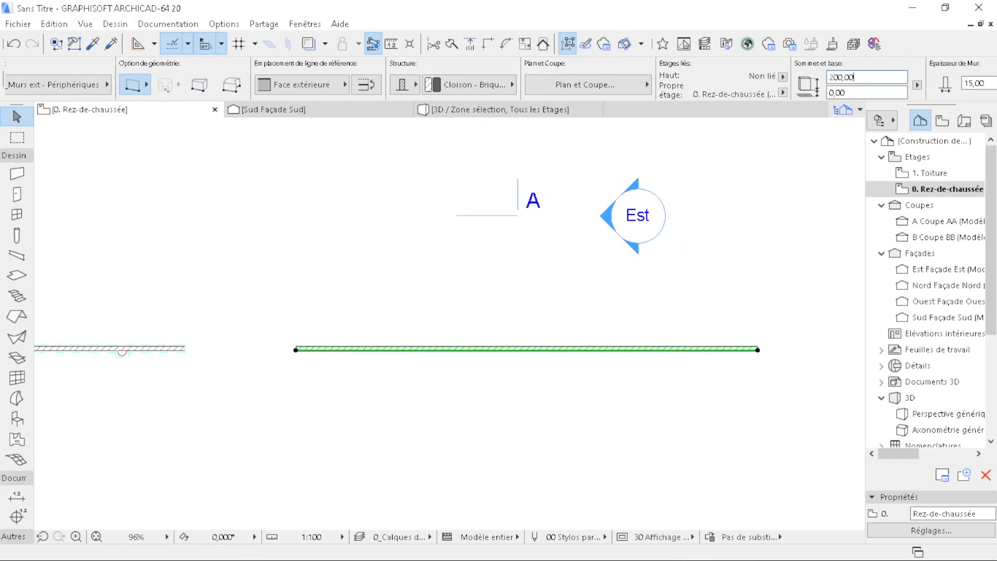
scroll(817, 93, down, 2)
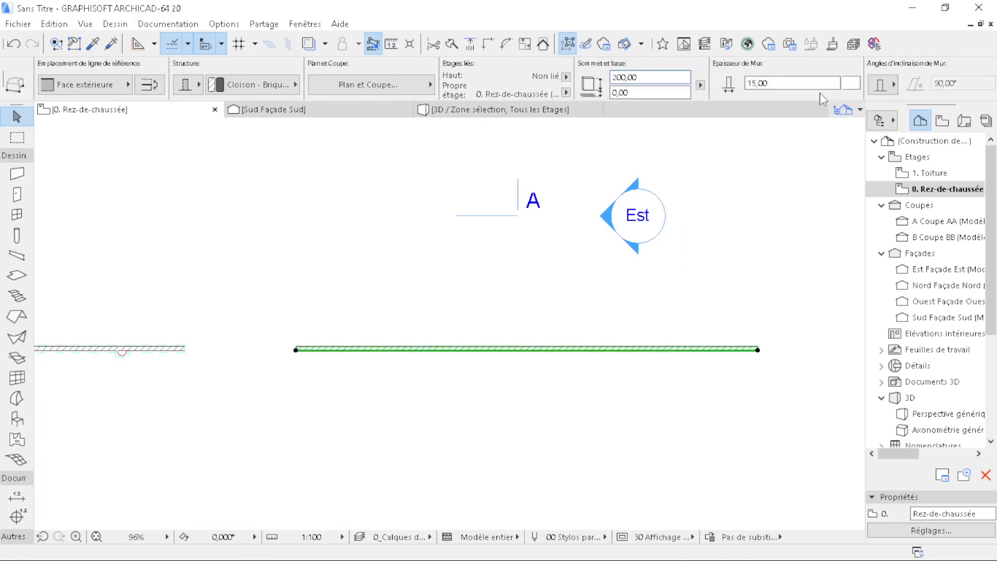
scroll(822, 99, down, 4)
click(665, 86)
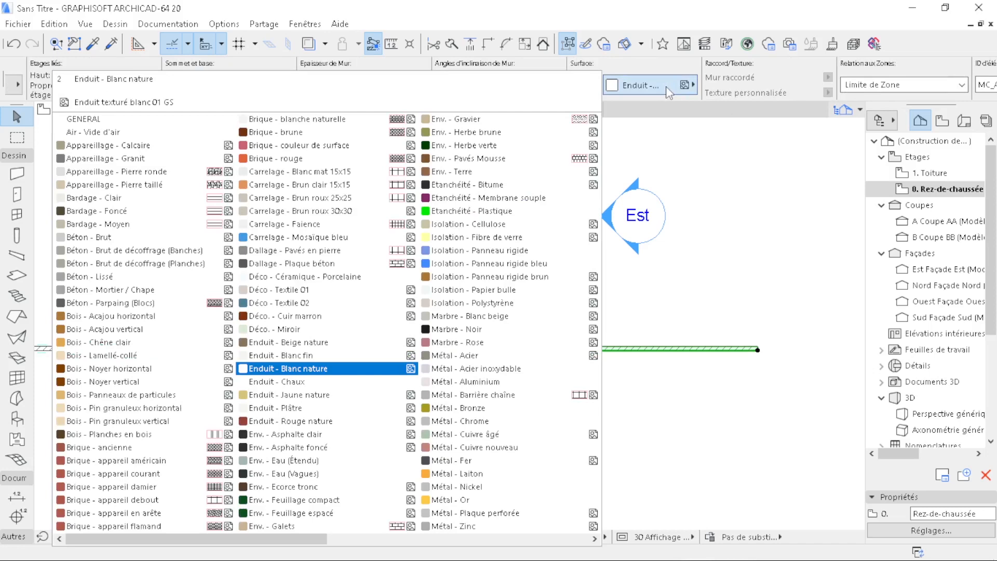
click(768, 245)
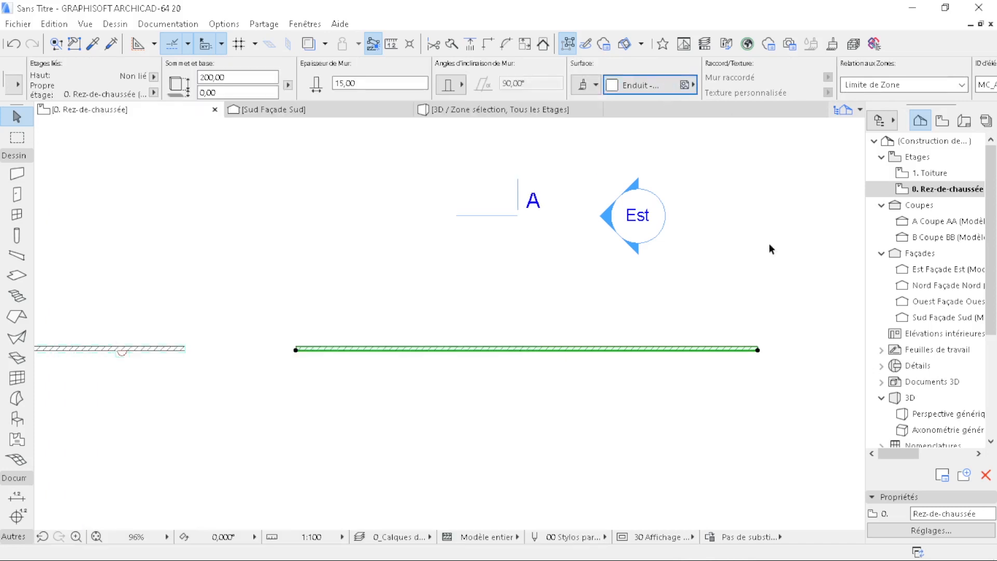
click(780, 343)
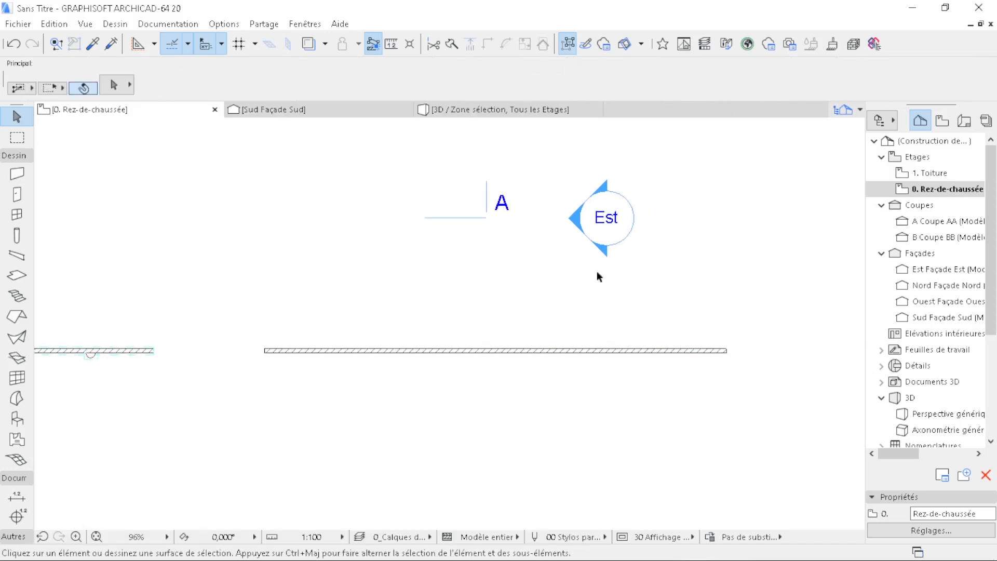
- Move the Ouest elevation line east into the gap between the second and third walls, and open the Façade Ouest elevation
scroll(734, 301, down, 4)
scroll(701, 306, up, 1)
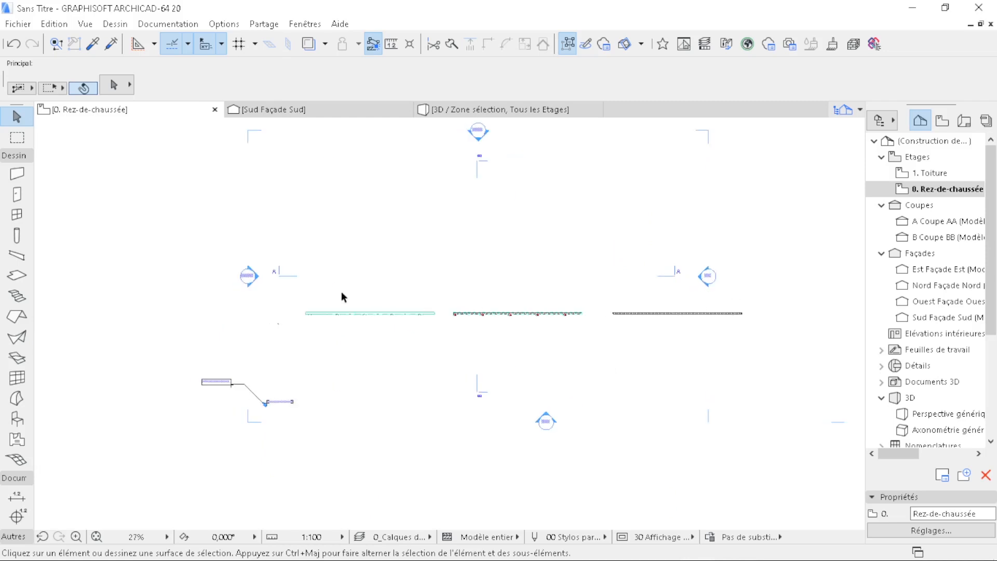
click(248, 280)
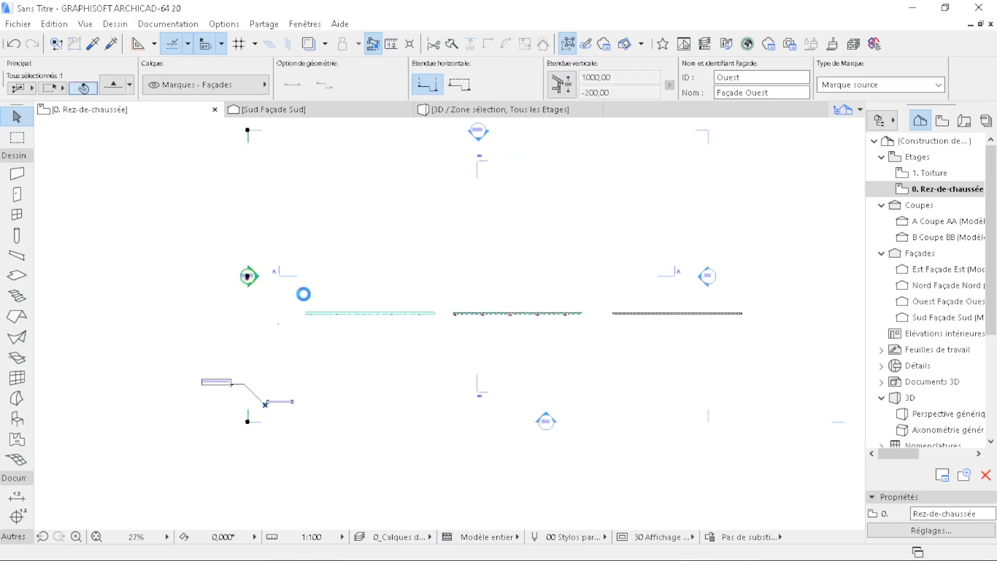
mouse_move(252, 369)
mouse_down()
mouse_move(276, 379)
mouse_move(587, 363)
mouse_move(612, 377)
mouse_move(607, 369)
mouse_up()
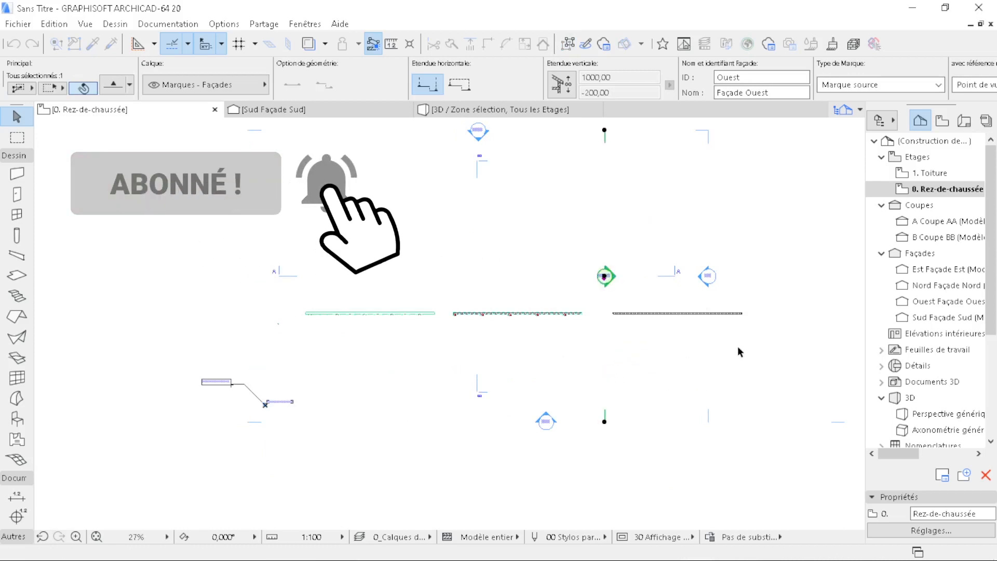
click(627, 271)
scroll(627, 271, up, 5)
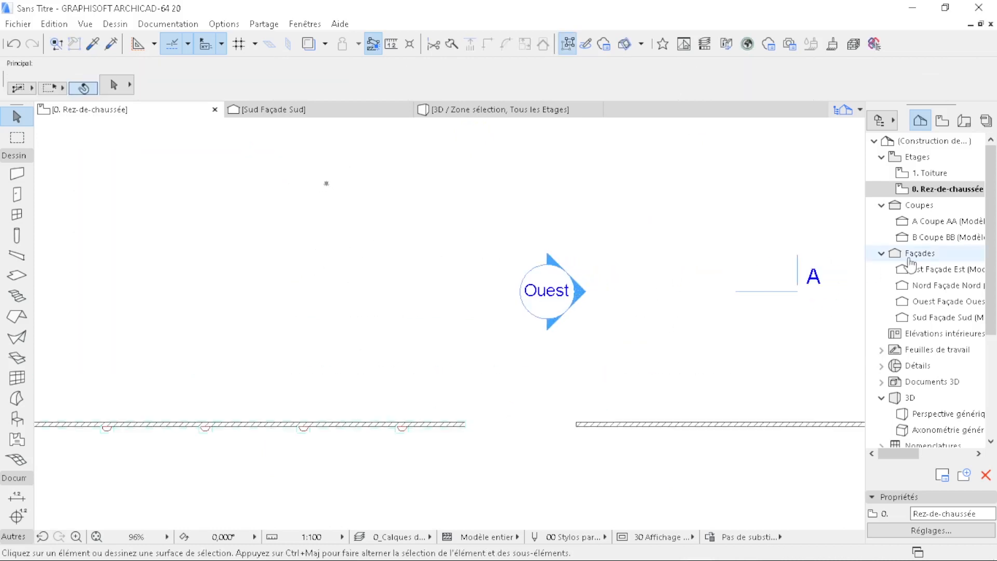
double_click(946, 301)
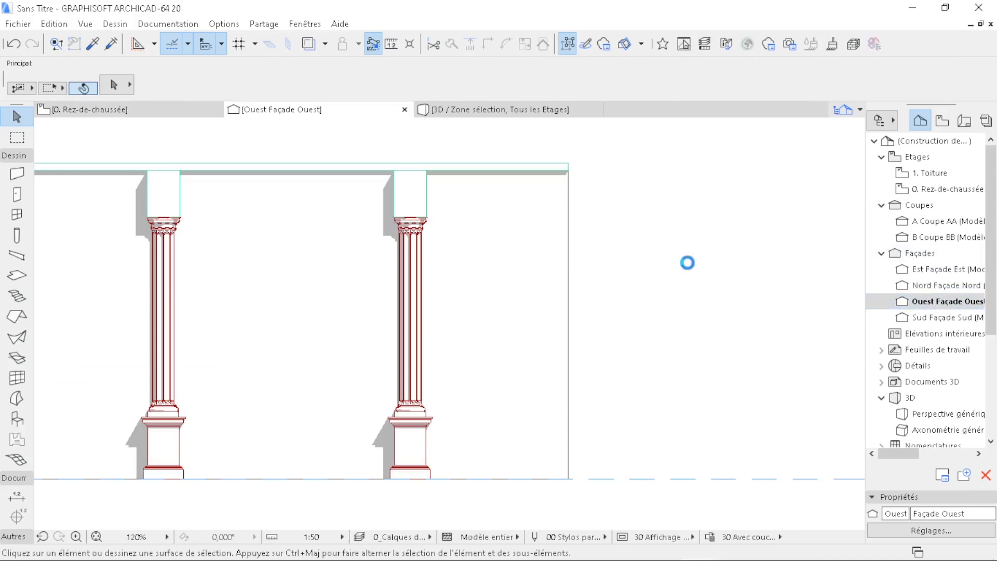
scroll(571, 333, up, 6)
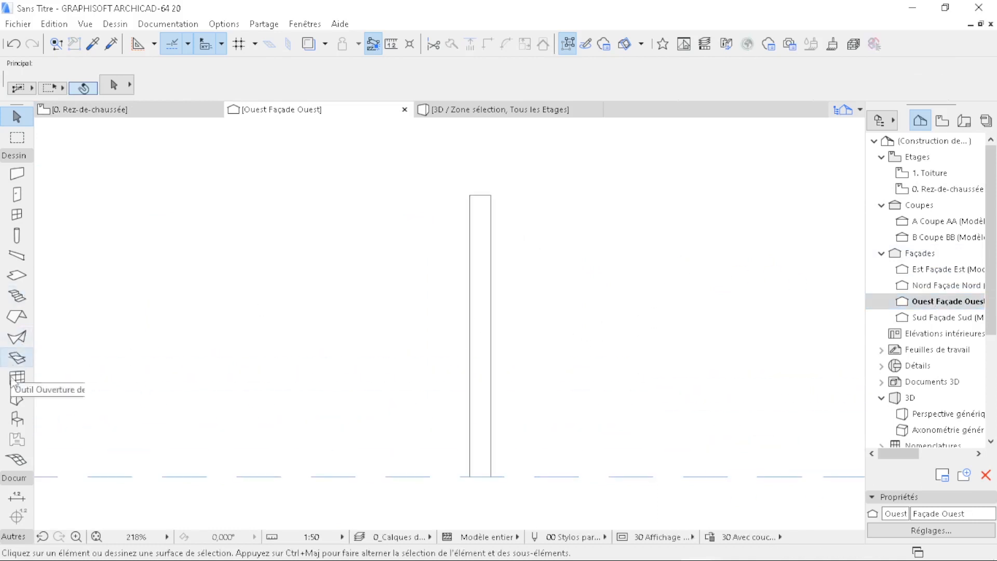
- Start the Morph tool and set its default surface override to a grey Peinture finish for drawing at the wall's base
click(16, 397)
key(ctrl+t)
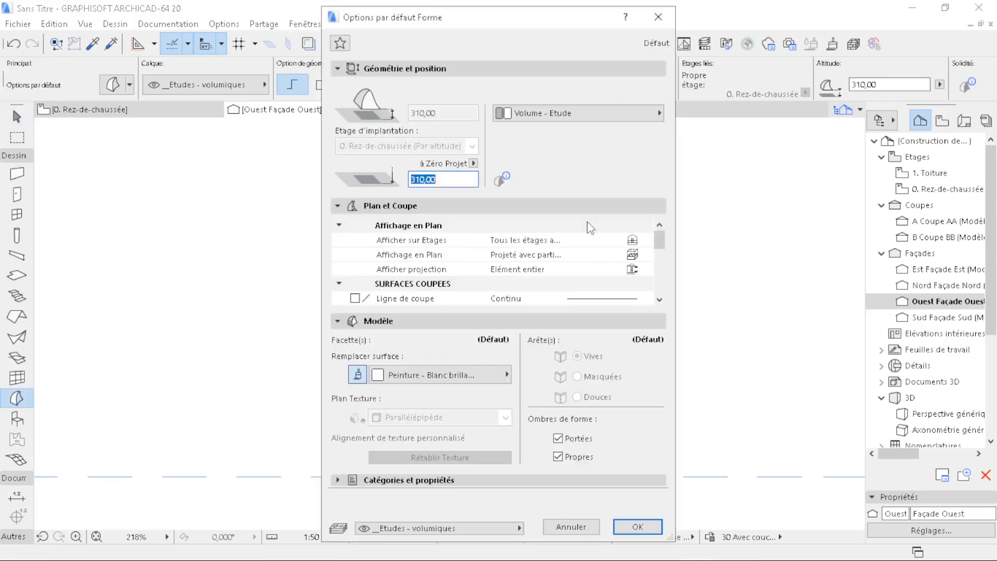
click(475, 374)
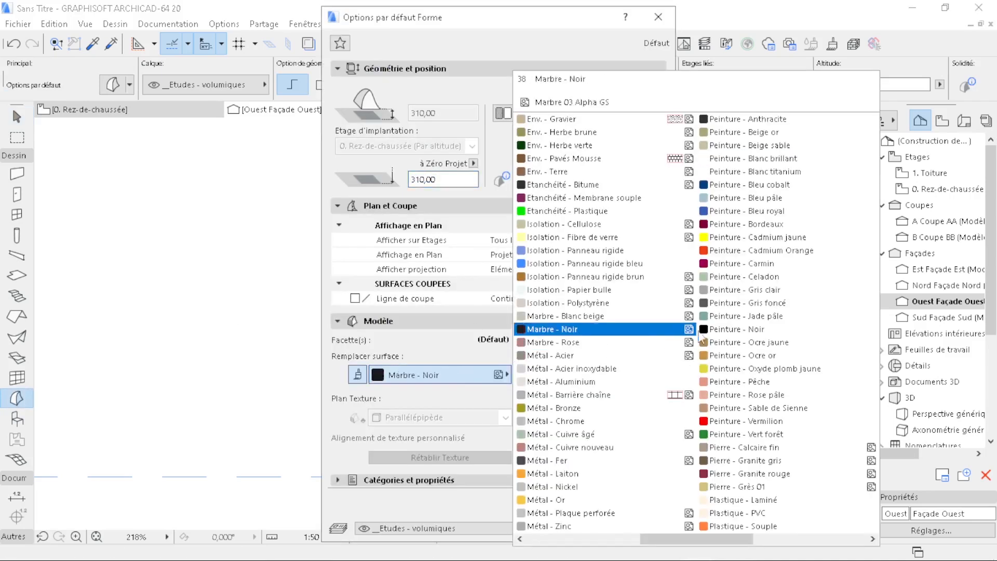
click(786, 294)
click(637, 527)
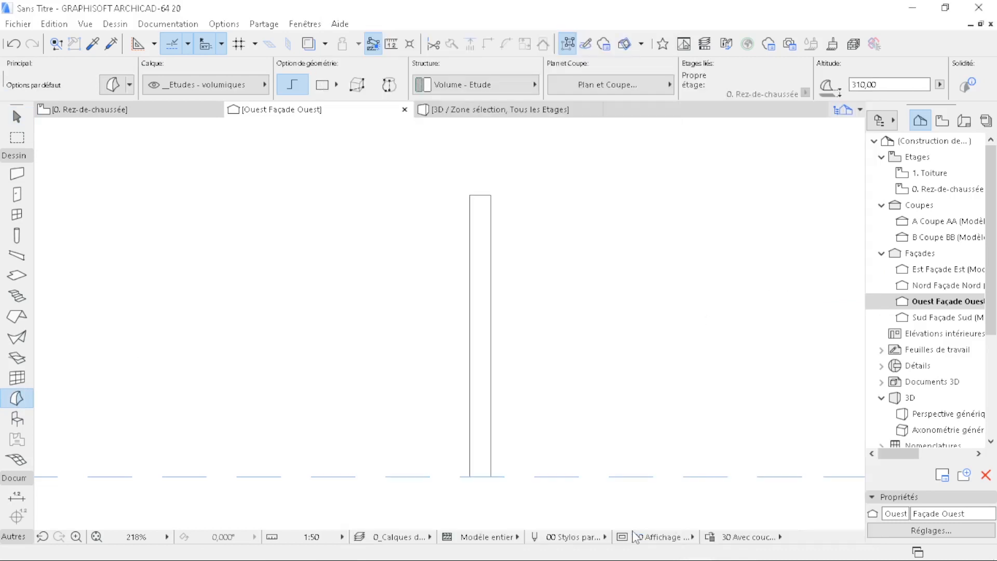
scroll(502, 491, up, 5)
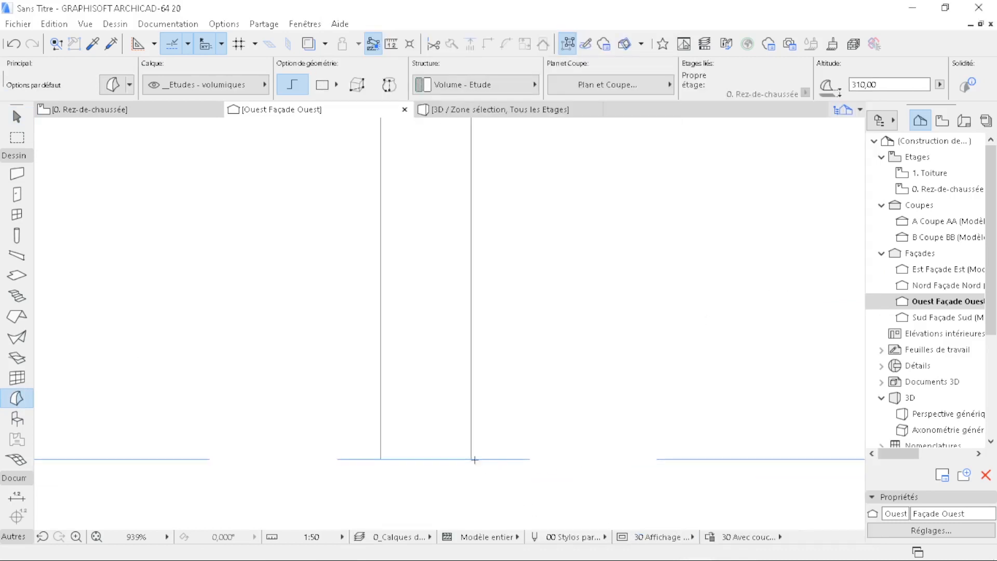
- Start the morph outline 10 cm out from the wall's right base corner, up to 20 cm above the wall, and across to 10 cm beyond its left face
click(471, 459)
scroll(540, 400, down, 1)
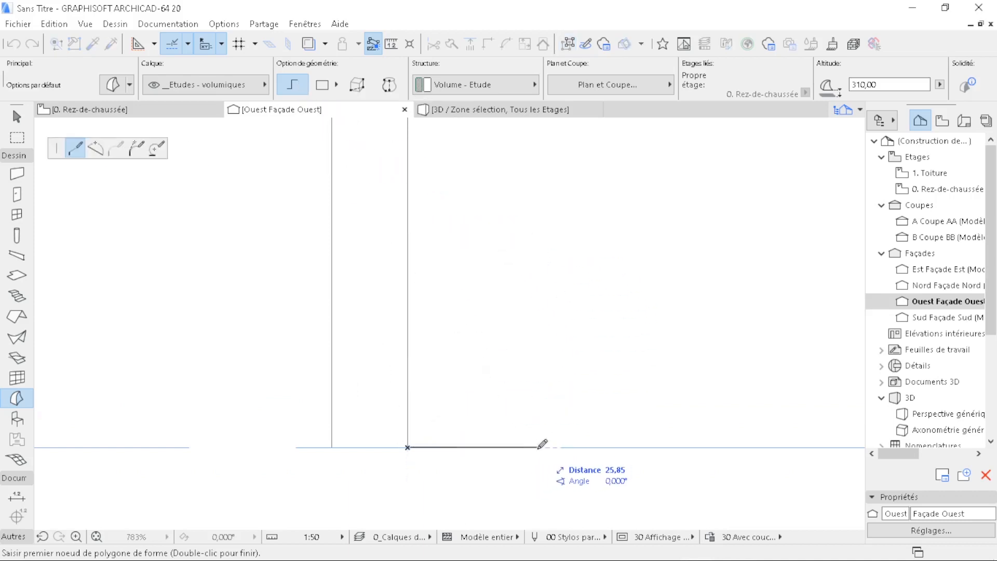
text(10)
key(Return)
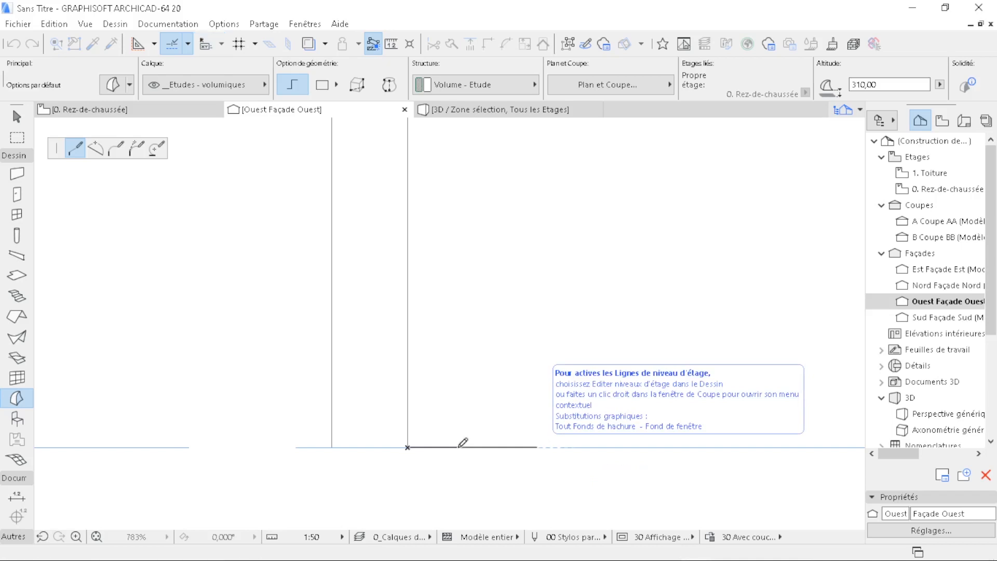
scroll(478, 462, down, 3)
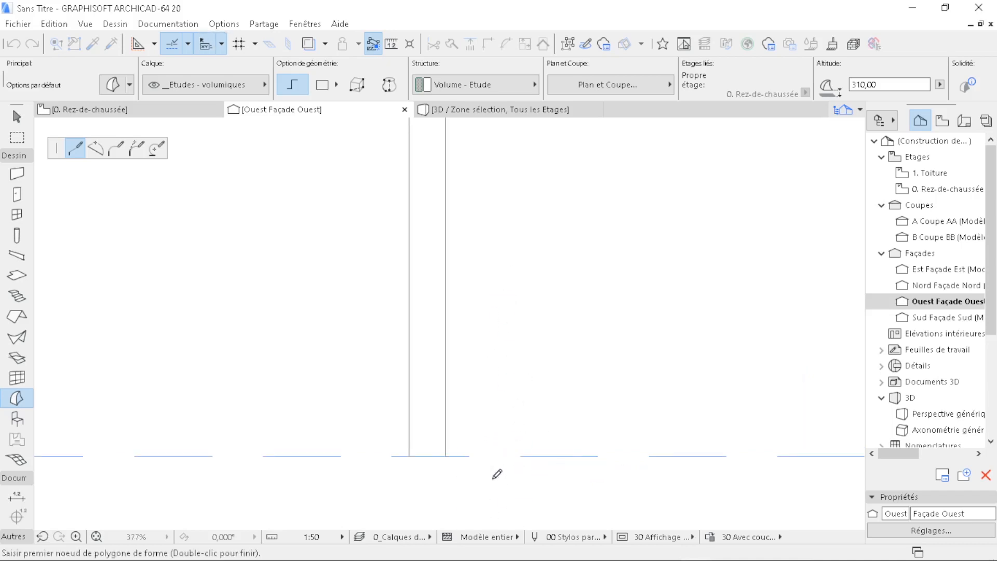
scroll(493, 476, down, 3)
scroll(488, 231, up, 8)
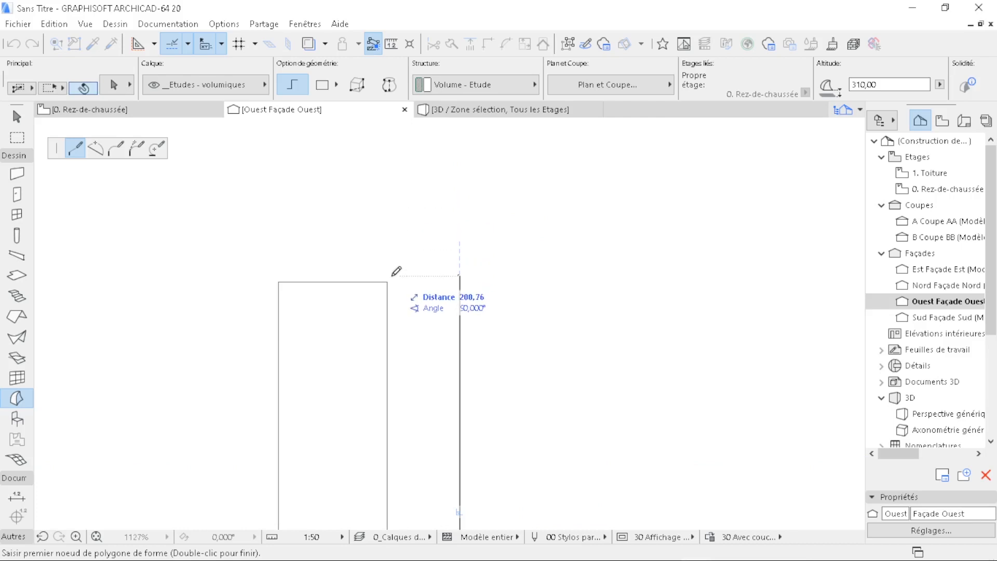
click(387, 282)
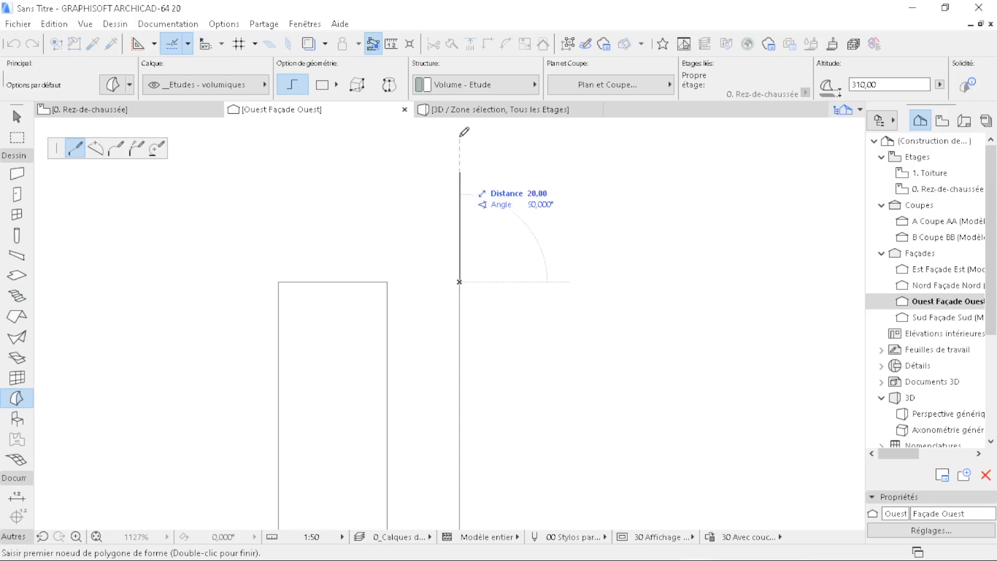
key(shift)
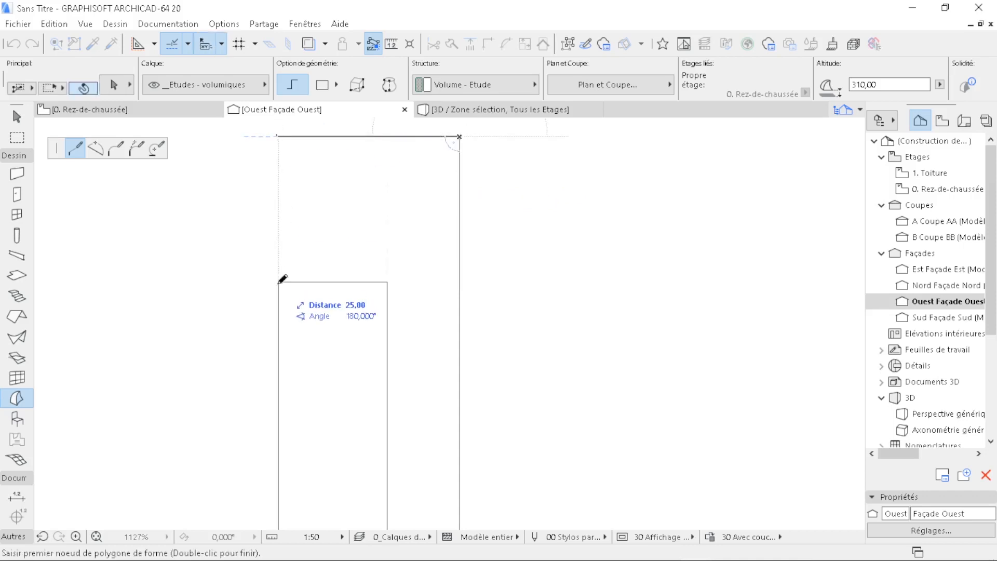
click(282, 280)
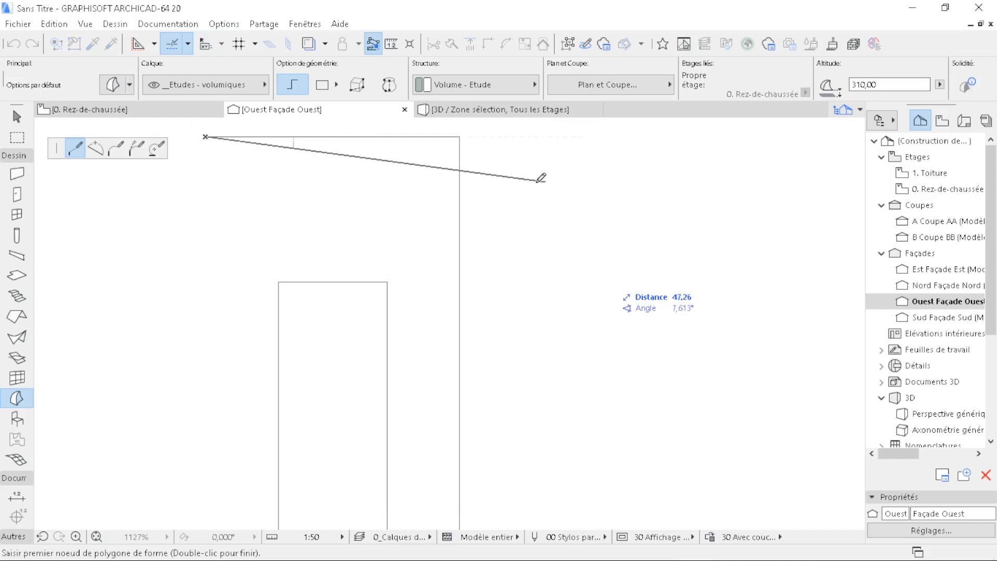
- Continue the morph outline vertically down to ground level and back in to the wall's left base corner
key(Escape)
scroll(520, 177, down, 3)
middle_drag(489, 301, 525, 198)
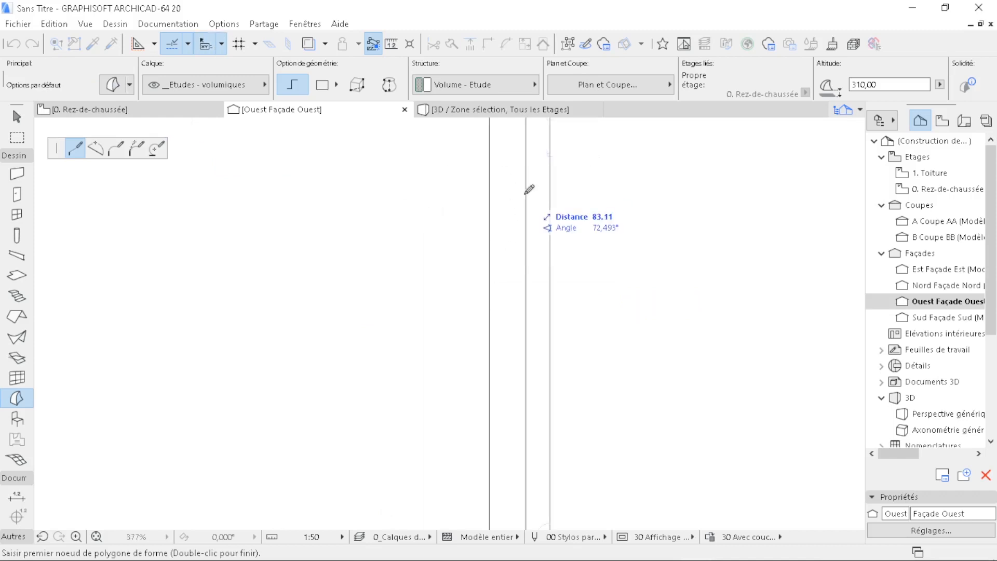
scroll(493, 233, down, 5)
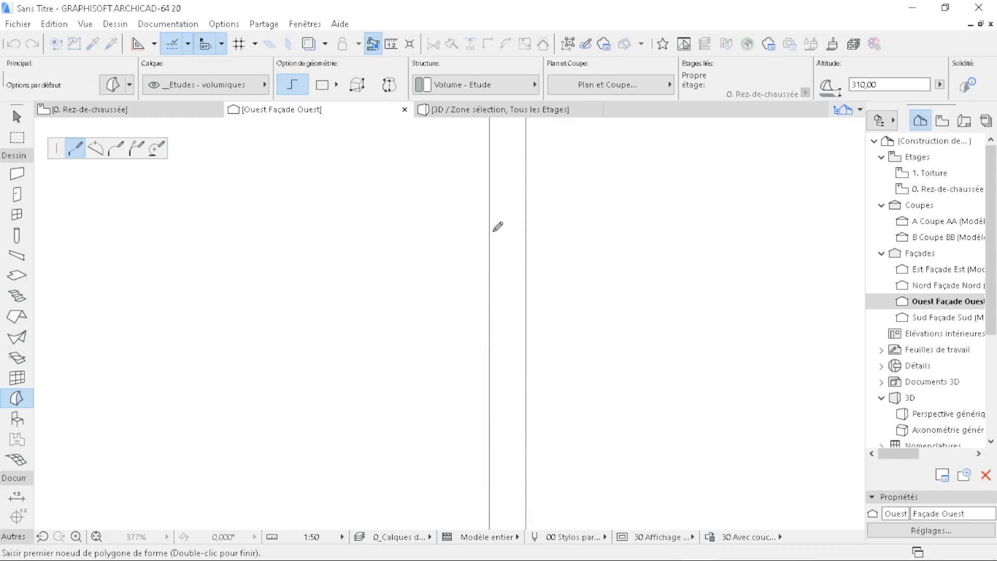
scroll(492, 315, up, 5)
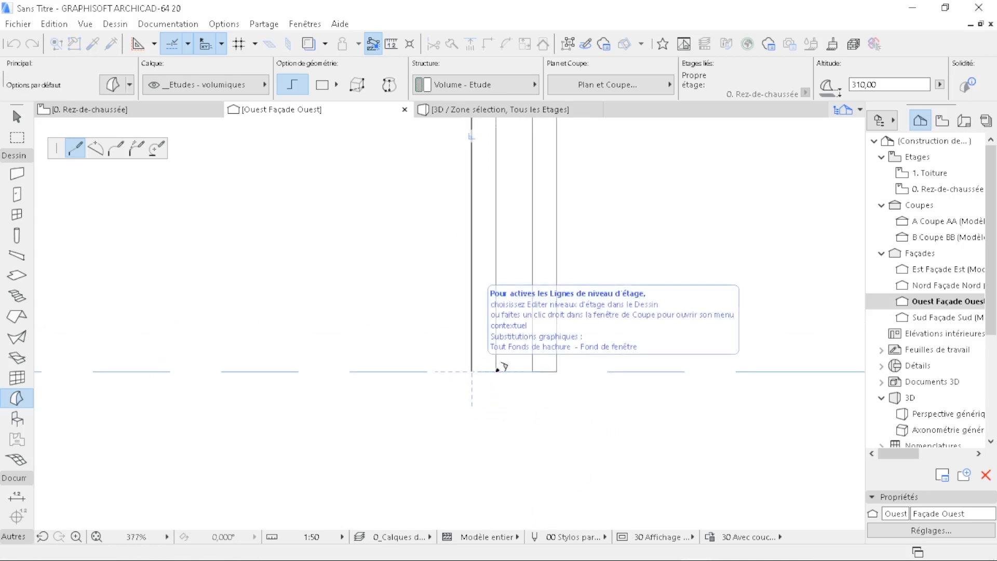
click(495, 371)
- Trace the inner edge up the wall's left face to 10 cm above its top, across the wall's width and down to ground, closing the profile
scroll(482, 447, down, 5)
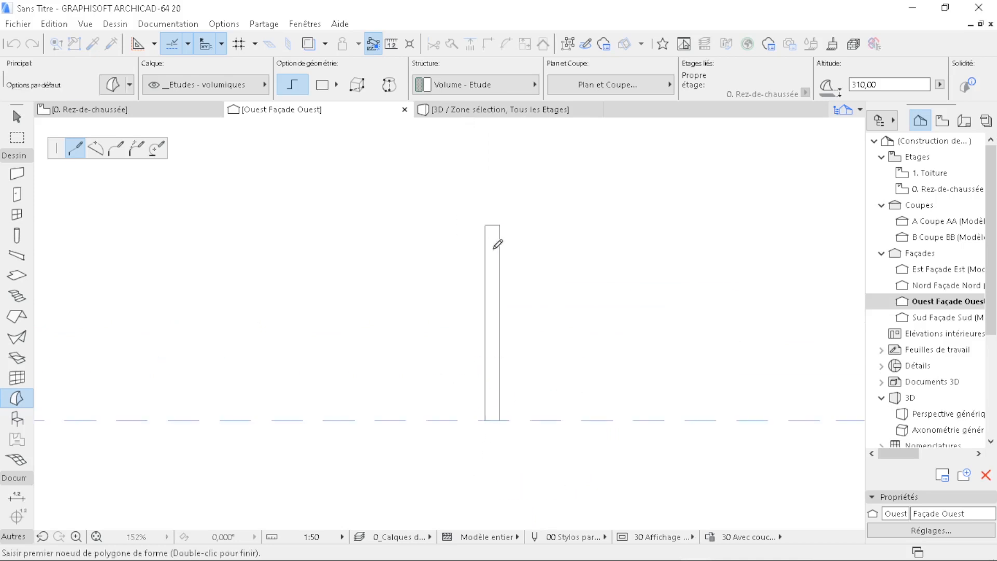
scroll(489, 213, up, 8)
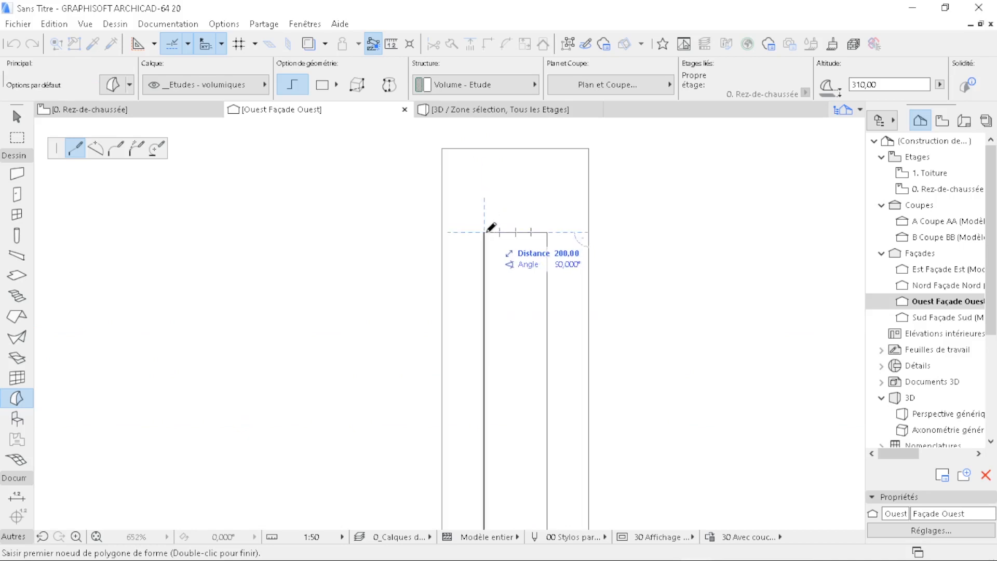
click(484, 232)
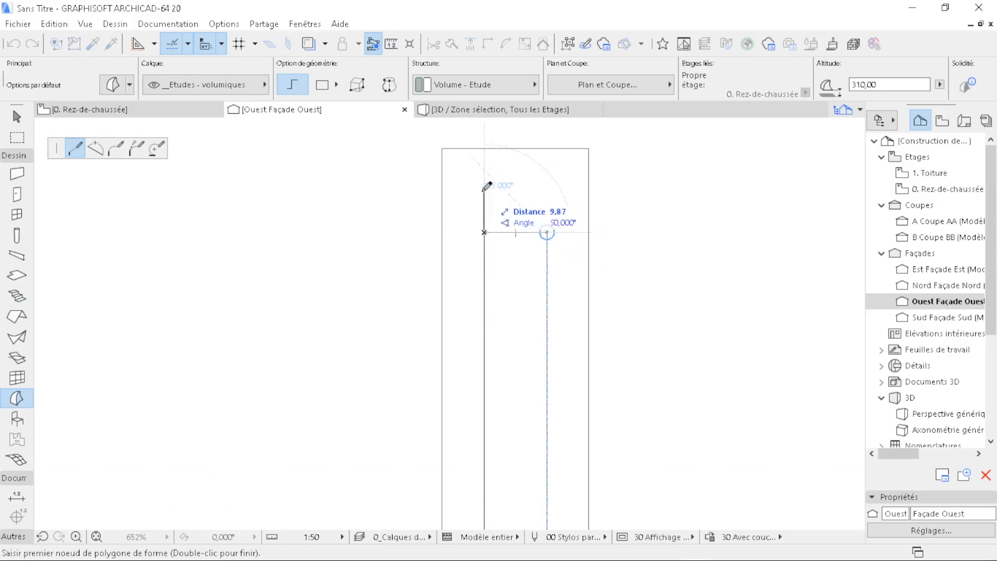
text(10)
key(Return)
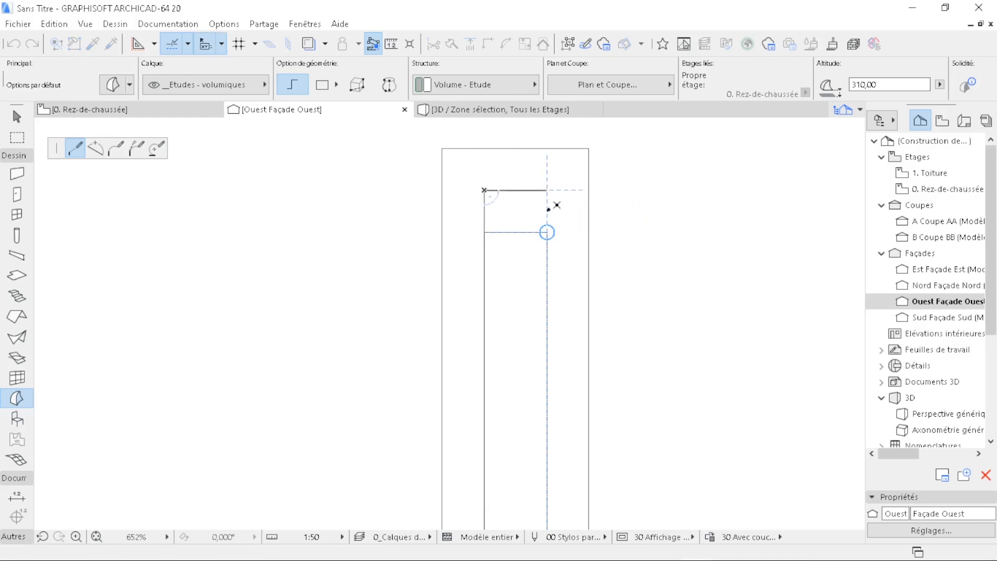
scroll(554, 186, down, 5)
scroll(552, 326, up, 5)
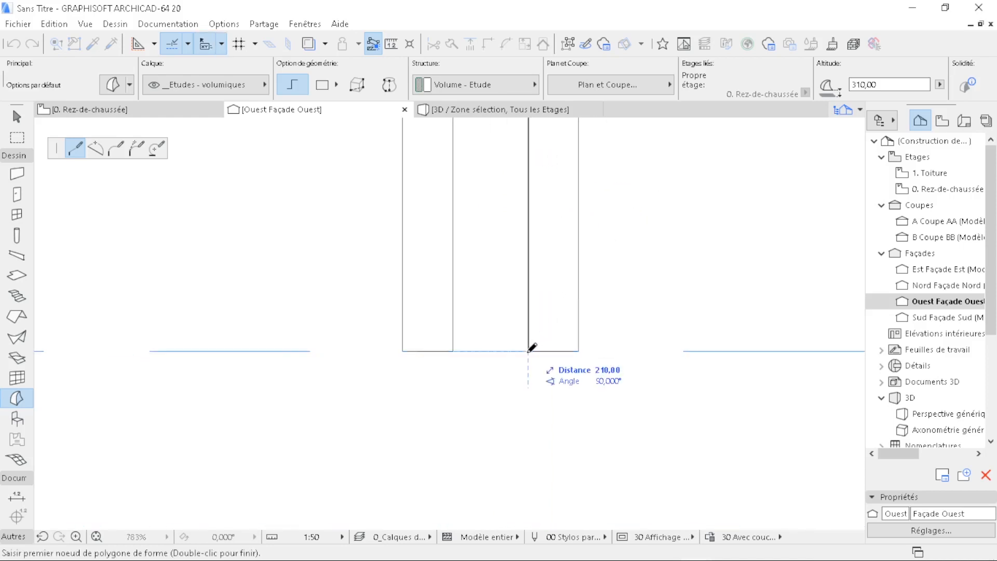
key(Escape)
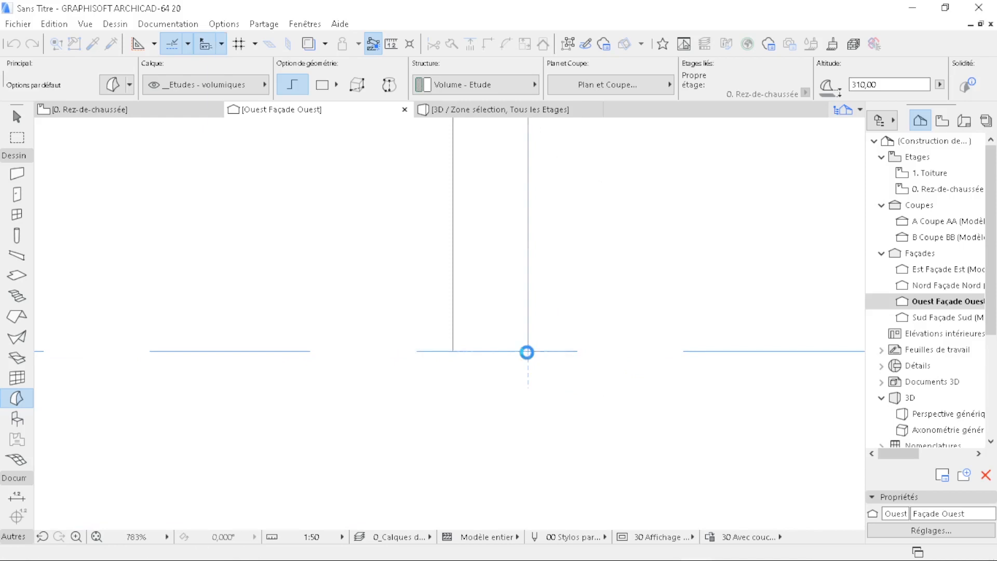
key(Escape)
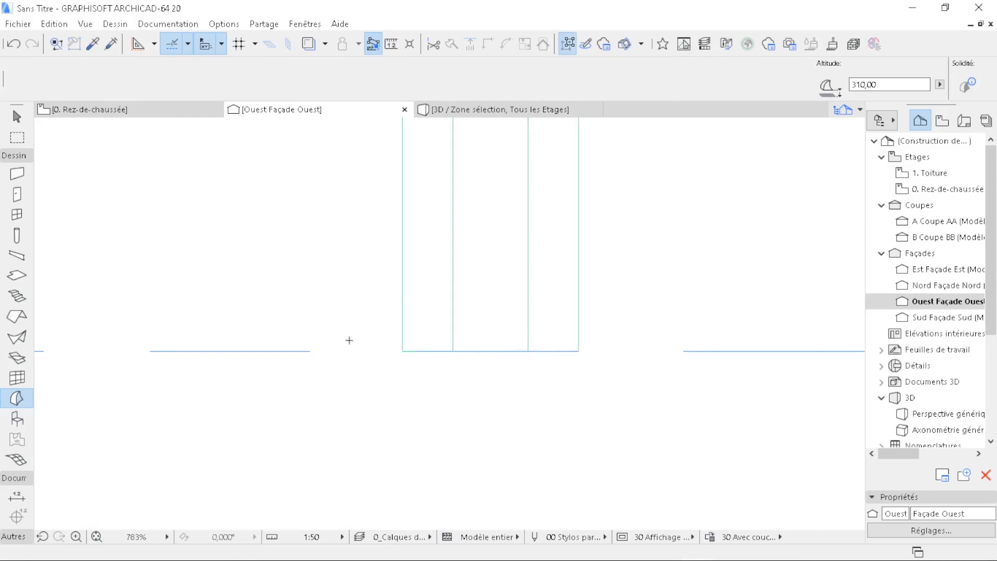
- On the Rez-de-chaussée plan, enclose the morph profile and third wall in a selection zone and show that zone in 3D
scroll(371, 362, down, 4)
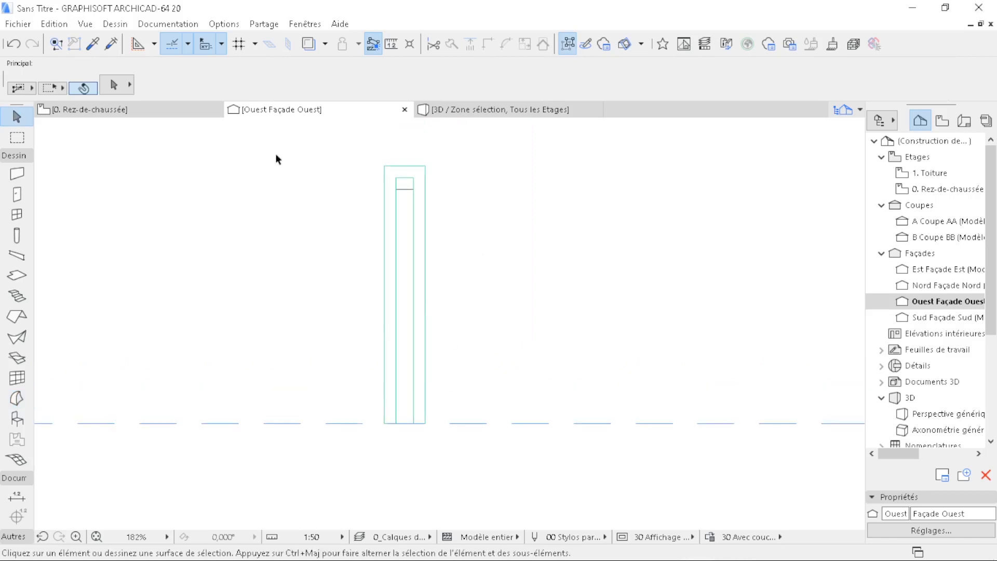
click(170, 109)
click(17, 138)
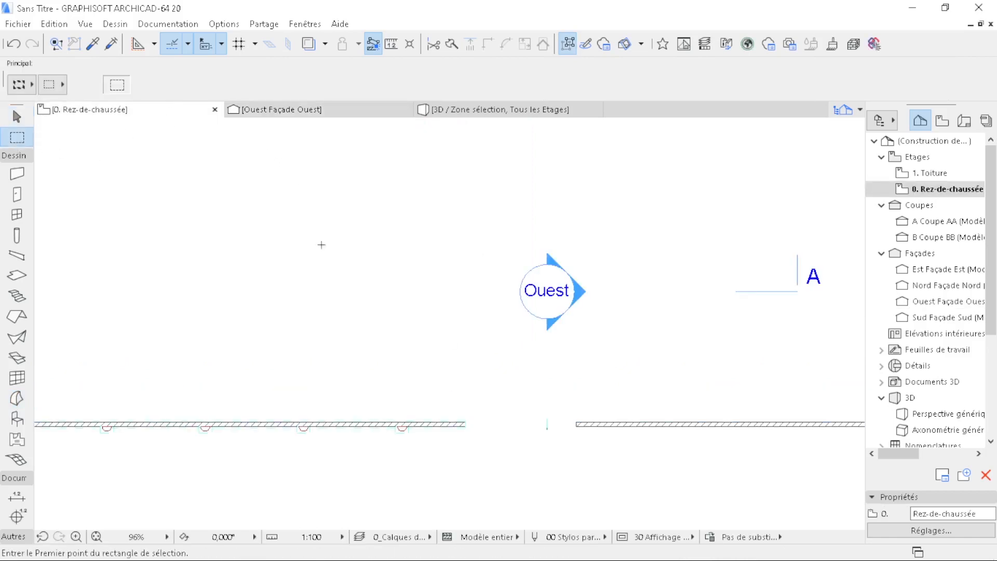
scroll(431, 325, down, 3)
click(422, 283)
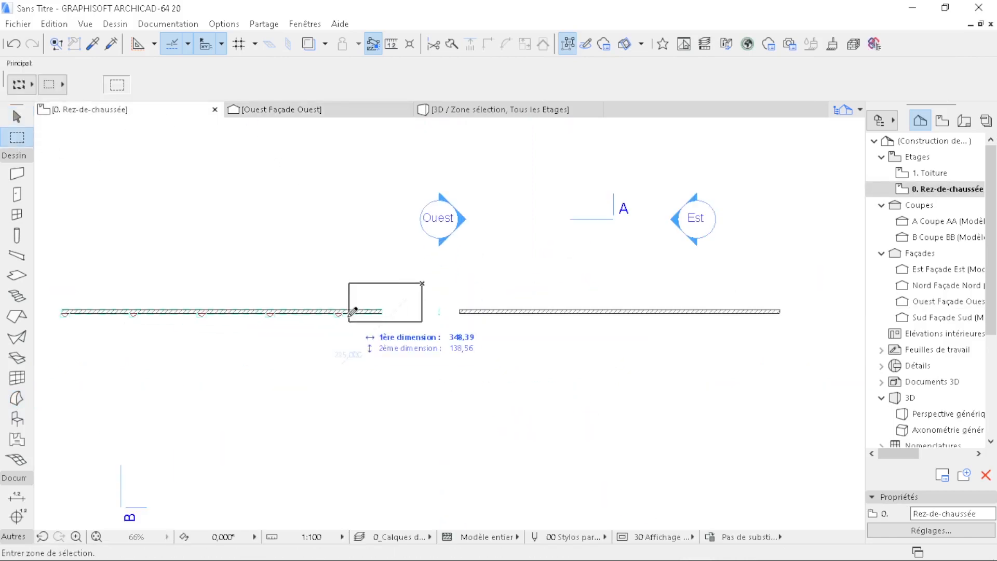
scroll(351, 315, down, 3)
click(576, 336)
right_click(571, 399)
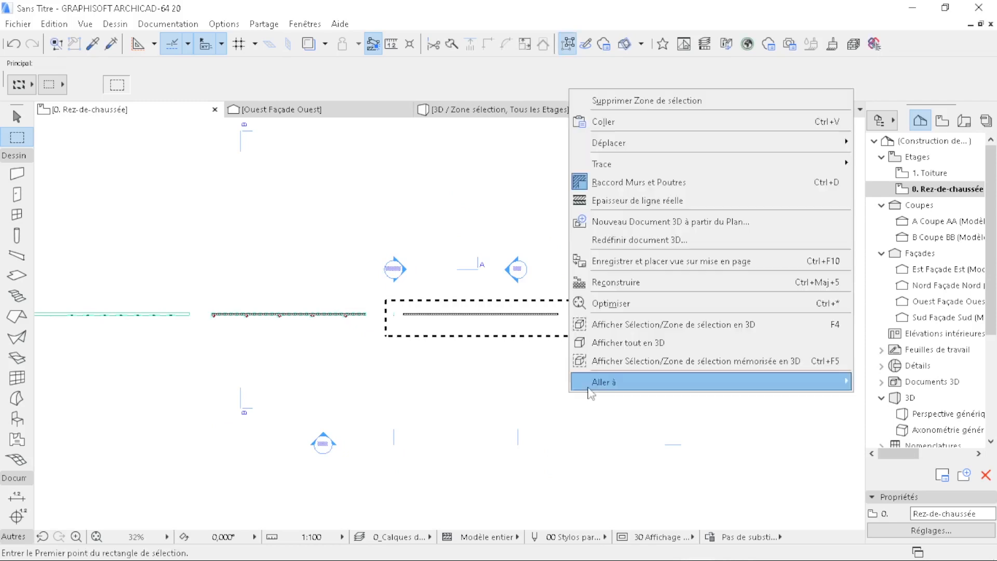
click(643, 327)
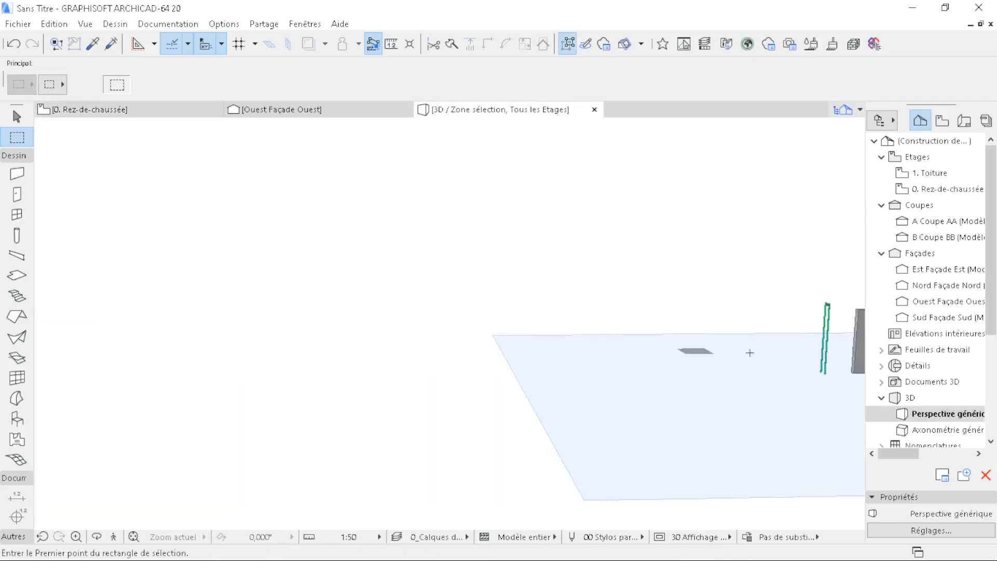
- Select the U-shaped morph face in 3D and extrude it 15 cm away from the third wall
middle_drag(750, 352, 560, 369)
scroll(640, 336, up, 4)
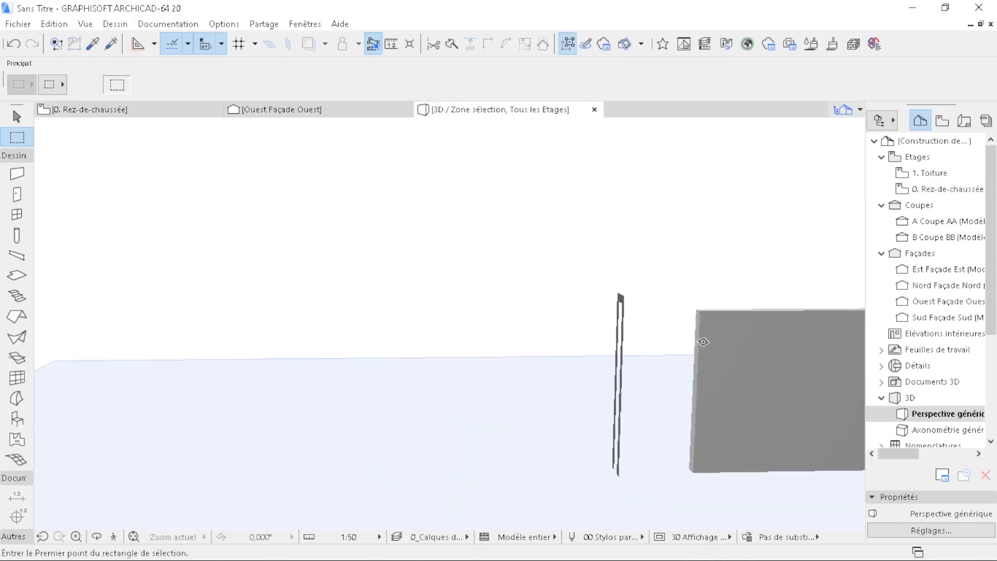
shift+middle_drag(703, 341, 590, 341)
scroll(611, 268, up, 2)
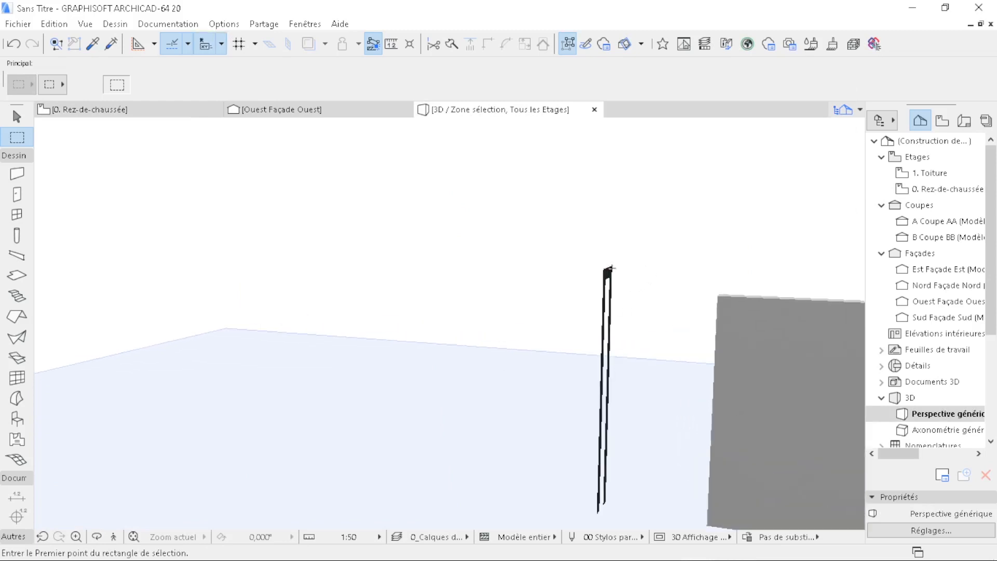
scroll(611, 268, up, 2)
key(n)
shift+middle_drag(657, 322, 718, 323)
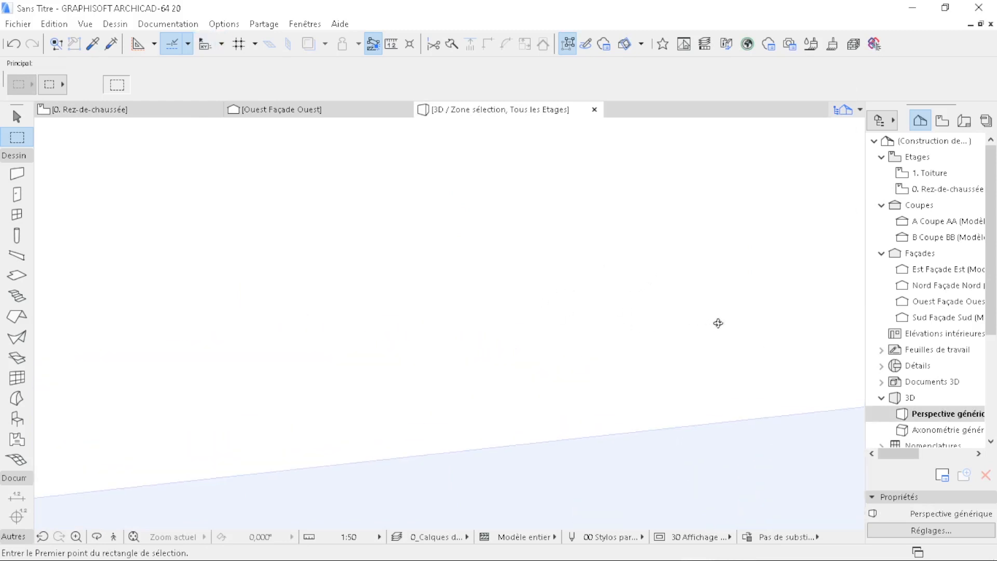
shift+middle_drag(534, 285, 625, 402)
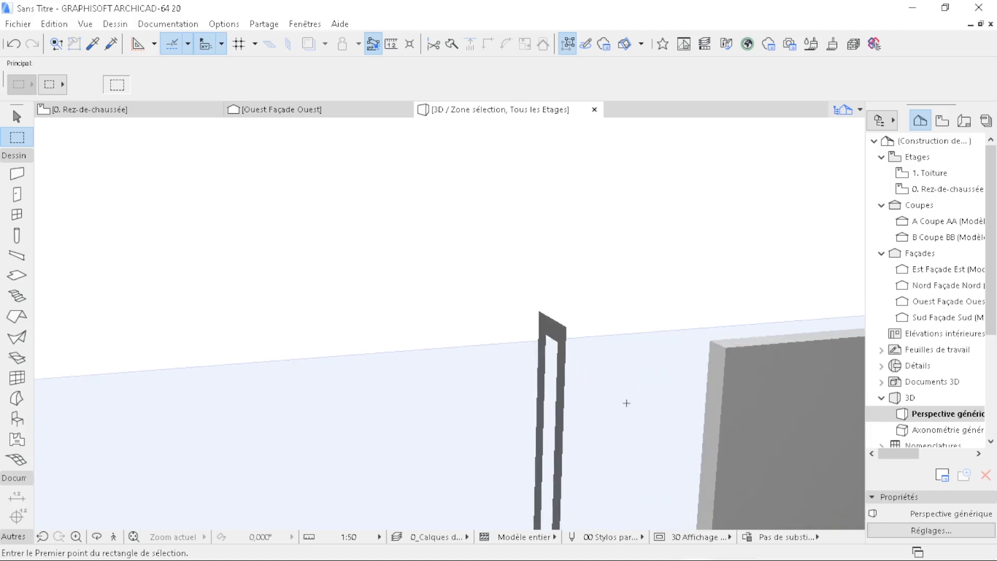
click(551, 332)
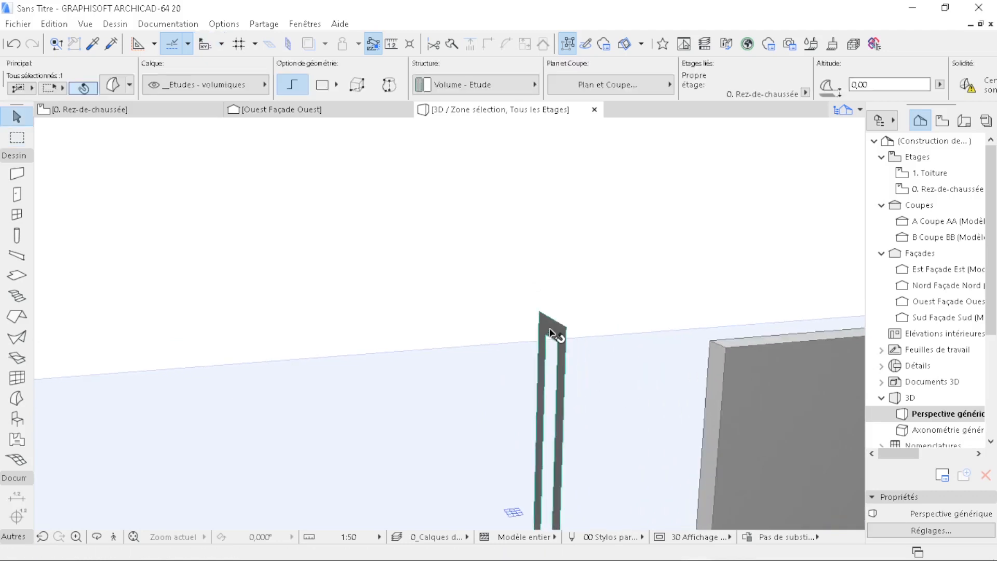
click(551, 332)
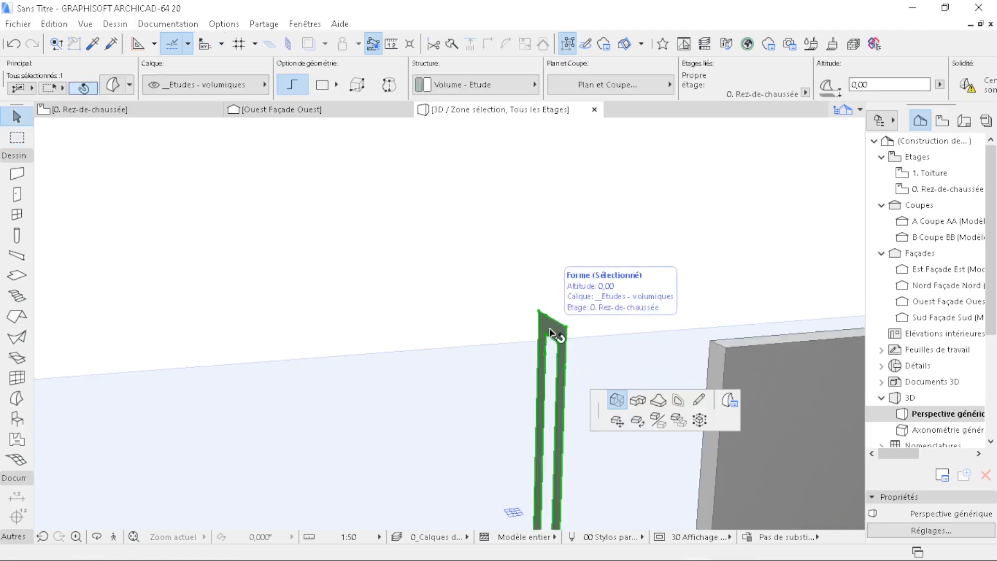
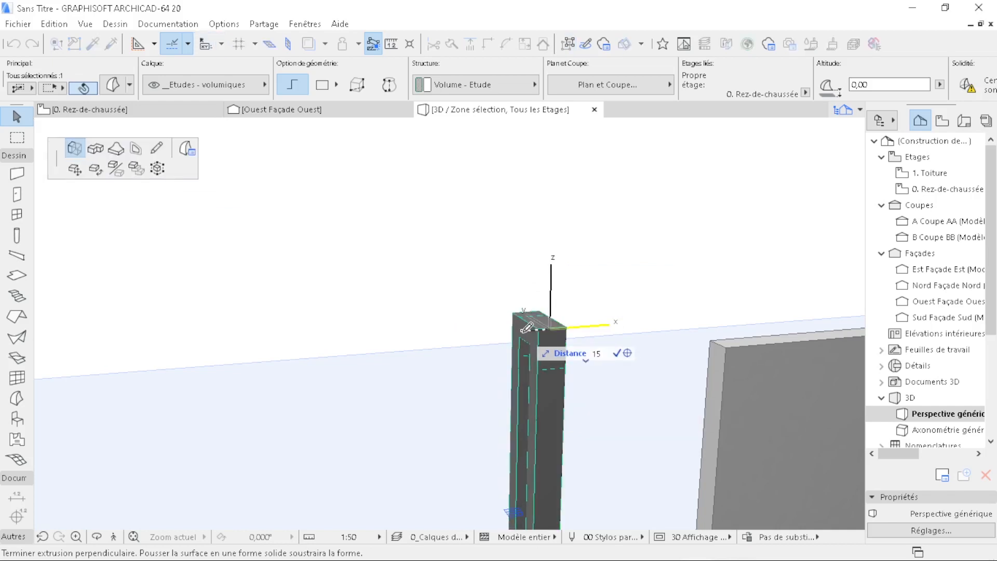
key(Return)
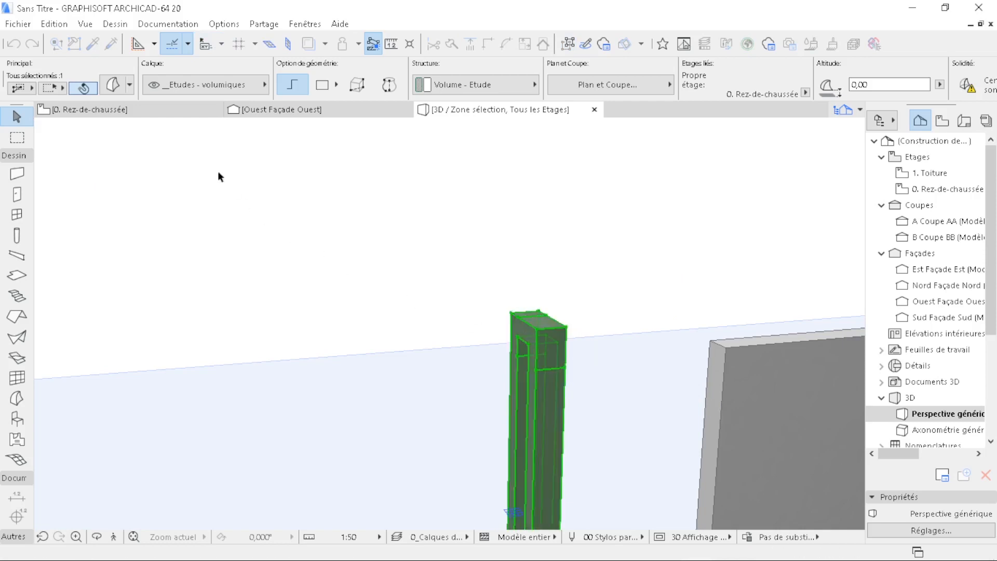
- On the Rez-de-chaussée plan, move the extruded morph about 140 cm straight east so it straddles the third wall near its west end
click(185, 111)
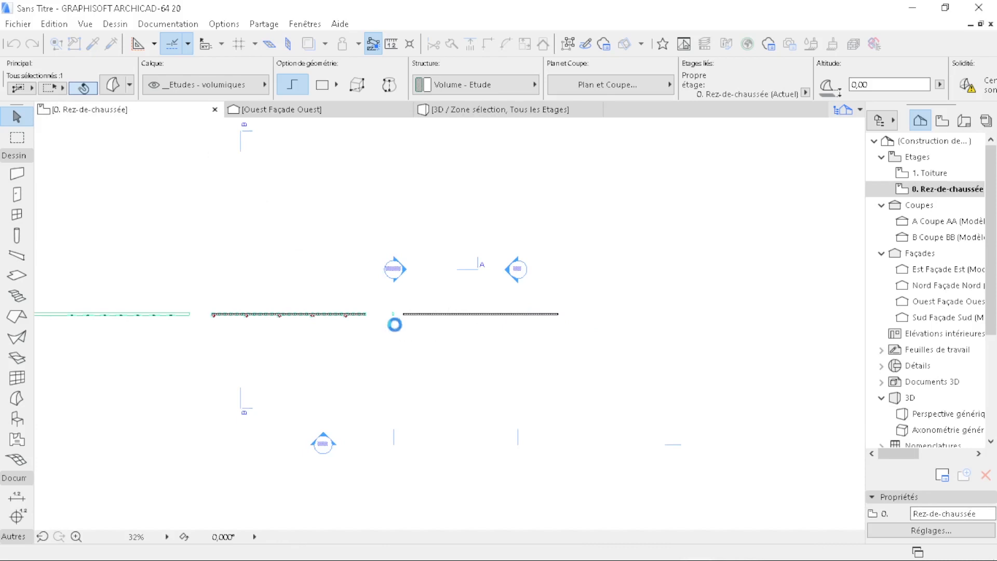
scroll(390, 315, up, 10)
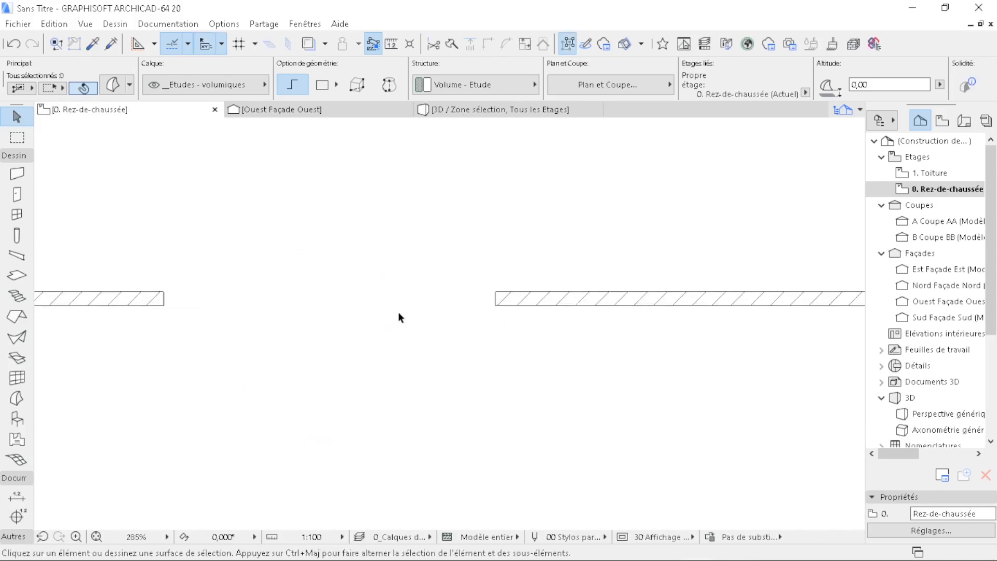
click(424, 322)
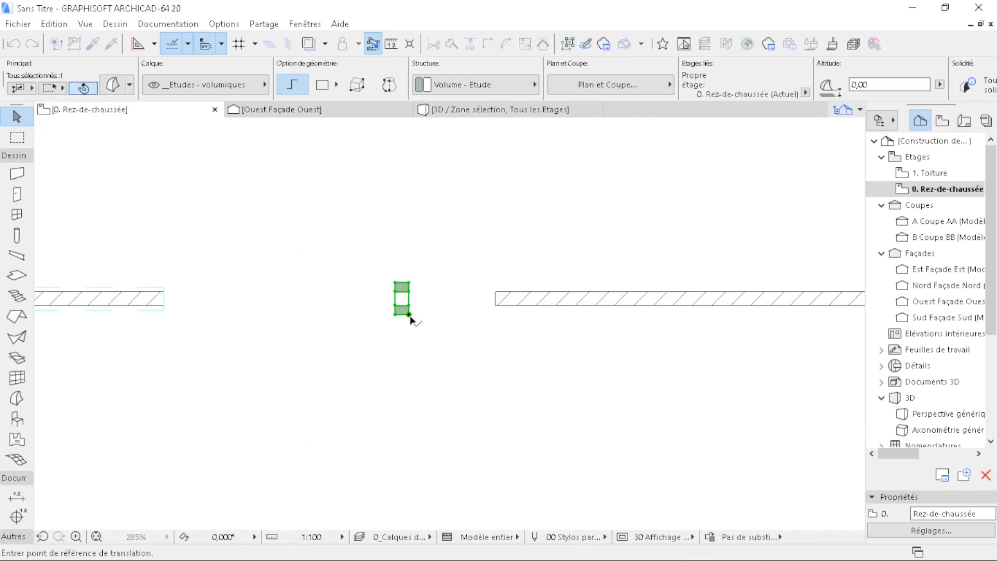
scroll(410, 312, up, 3)
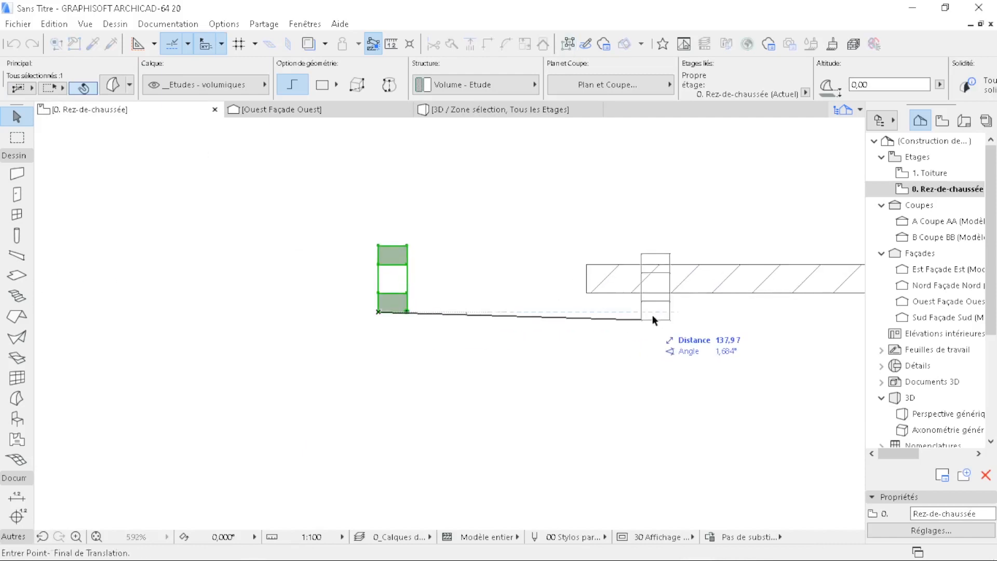
click(646, 311)
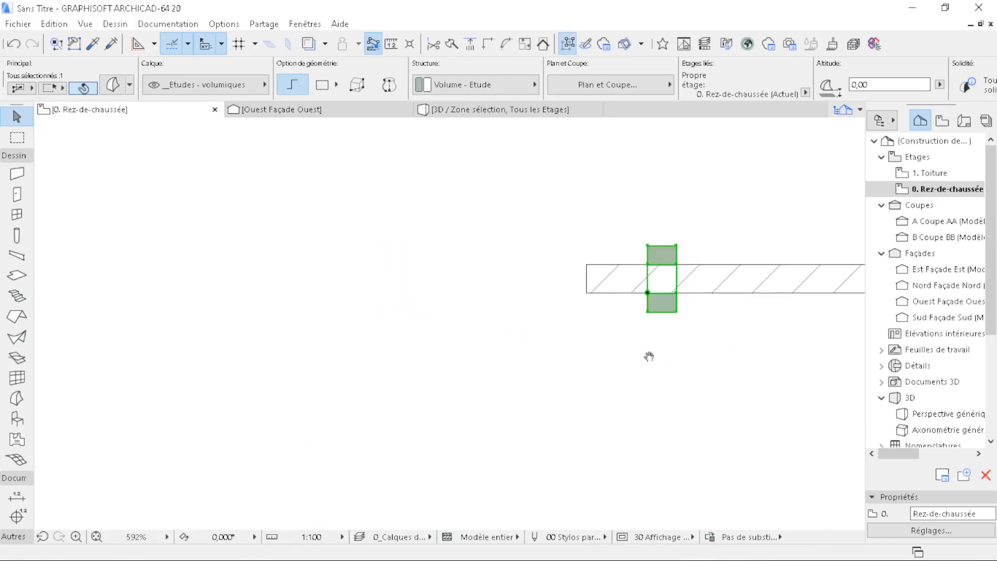
- Duplicate the U-shaped morph by translation into 3 incremental copies eastward along the wall, leaving about one morph width between neighbours
middle_drag(648, 356, 428, 393)
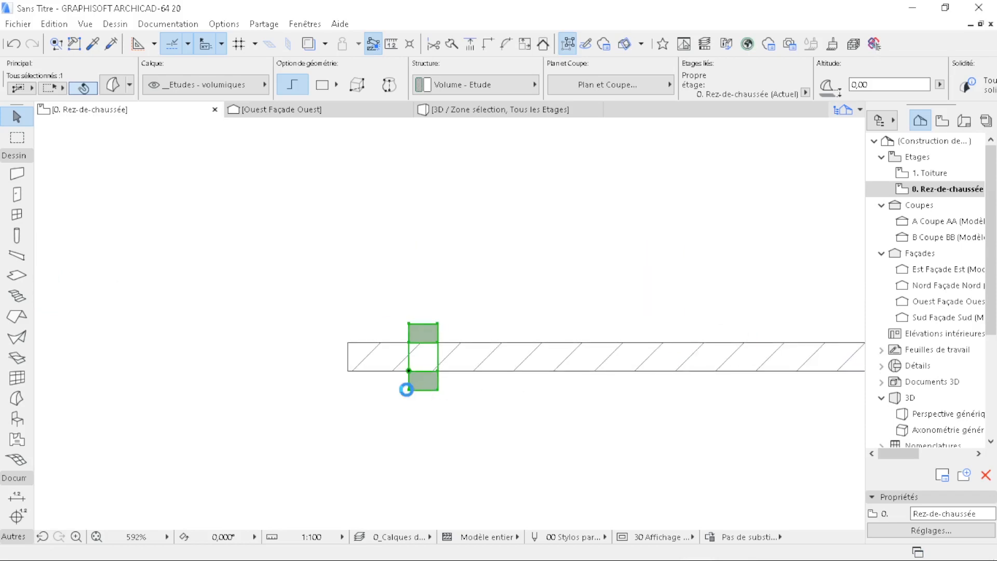
click(407, 389)
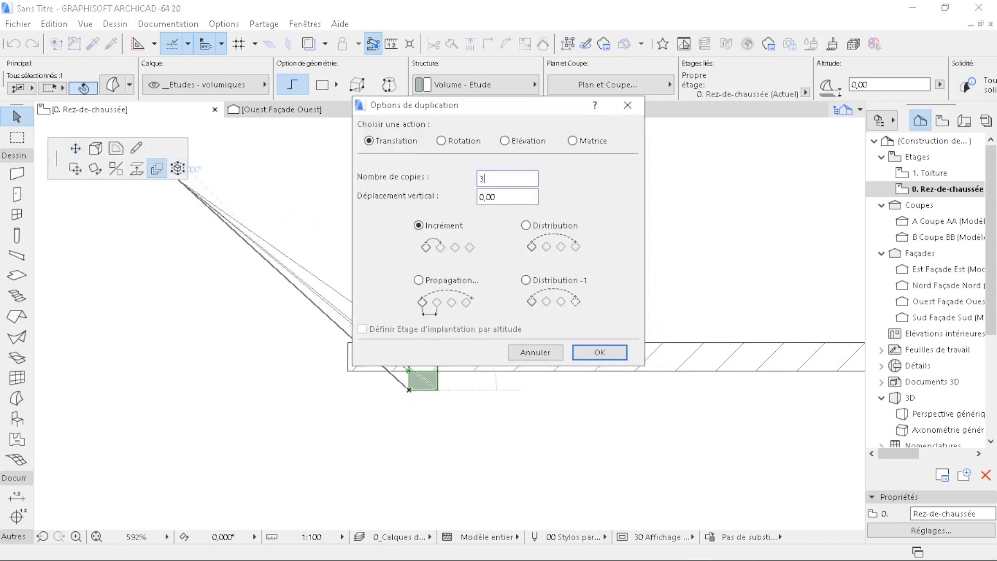
click(599, 352)
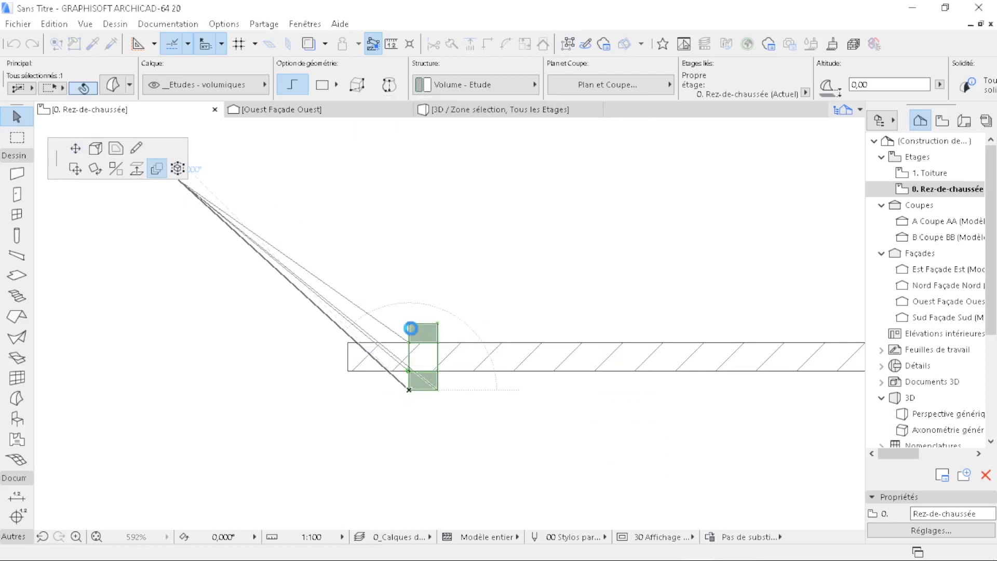
click(410, 328)
click(437, 327)
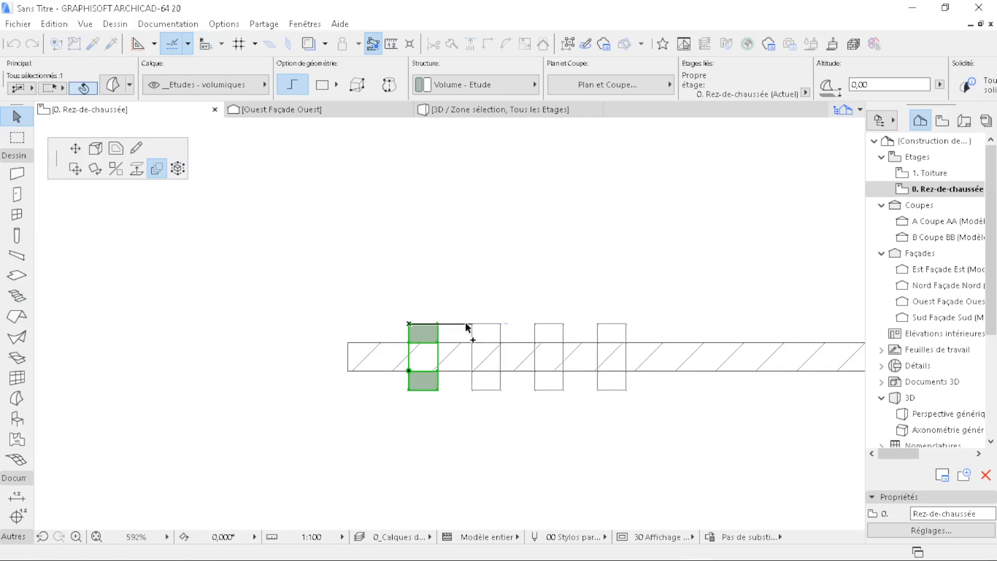
click(466, 324)
- Select all four morphs and duplicate the group by incremental translation into 4 more evenly spaced groups along the third wall
click(433, 330)
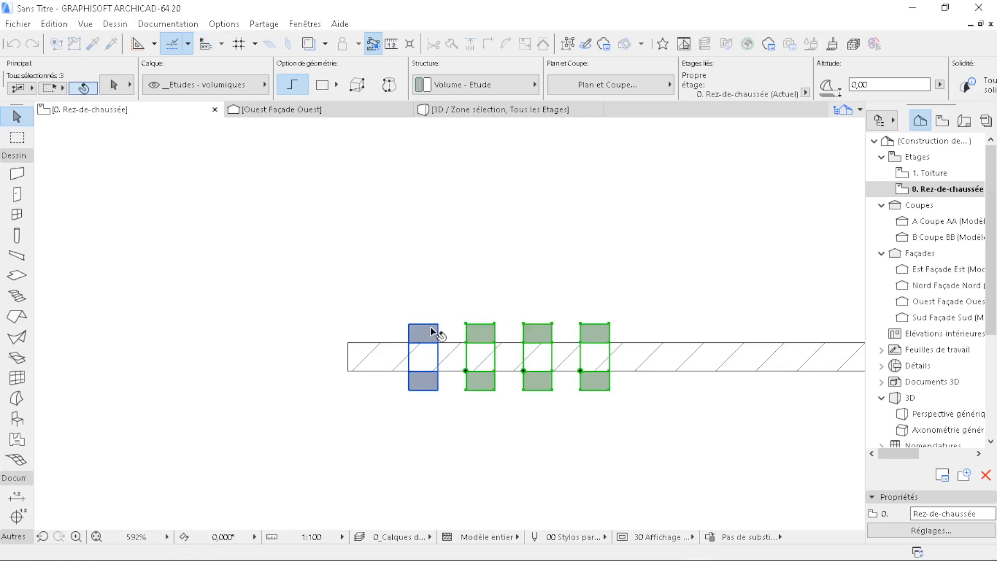
scroll(318, 294, down, 1)
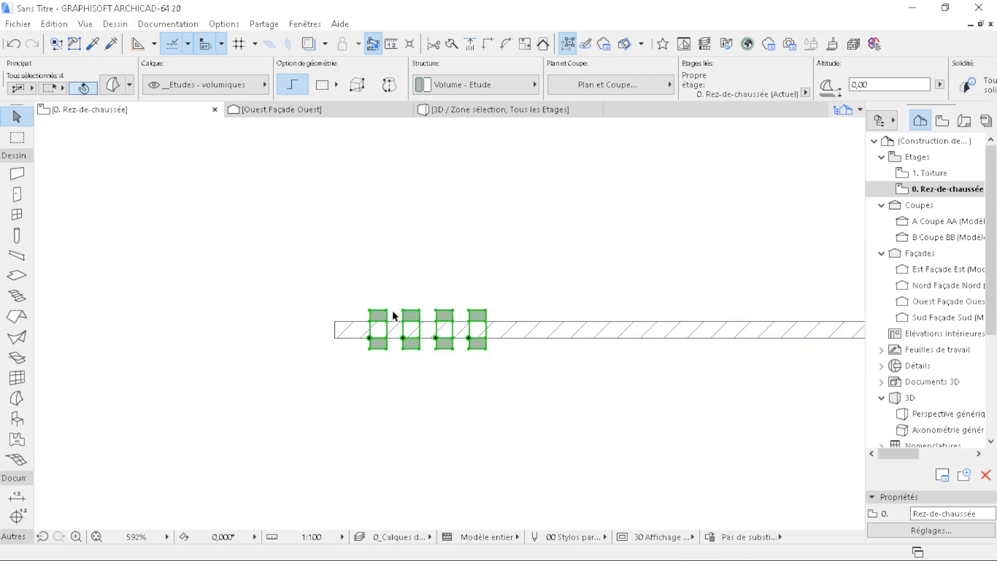
scroll(419, 318, up, 2)
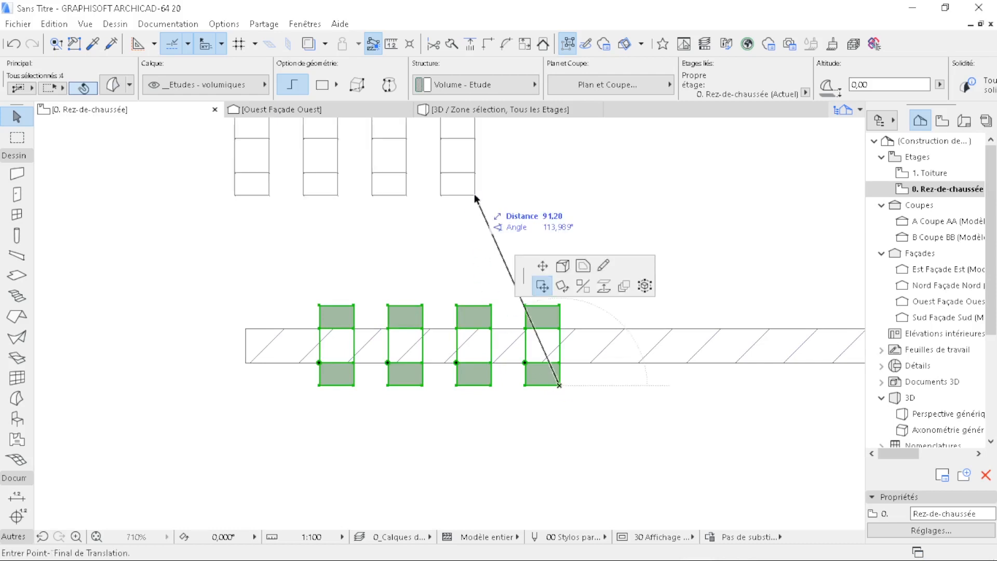
click(154, 171)
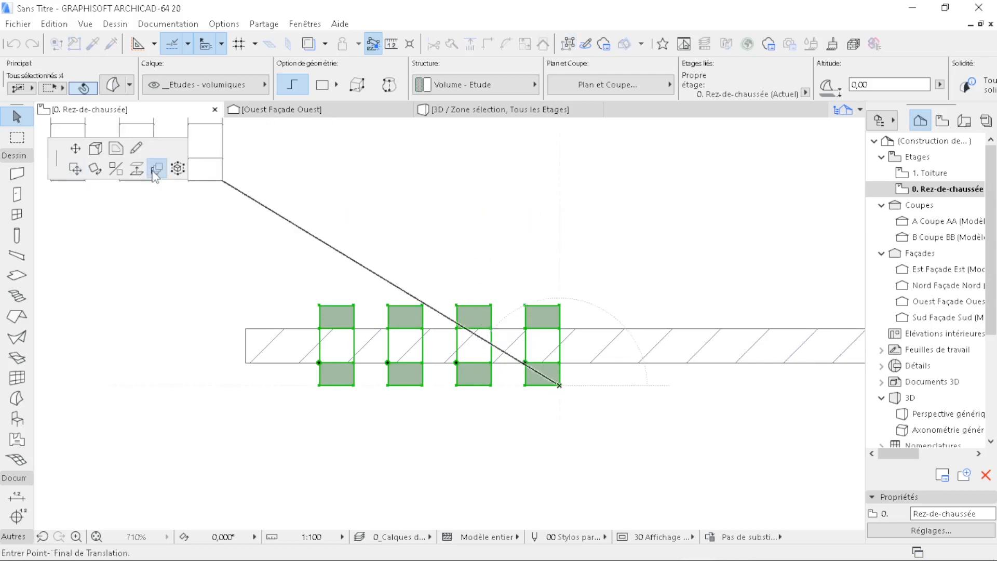
click(153, 171)
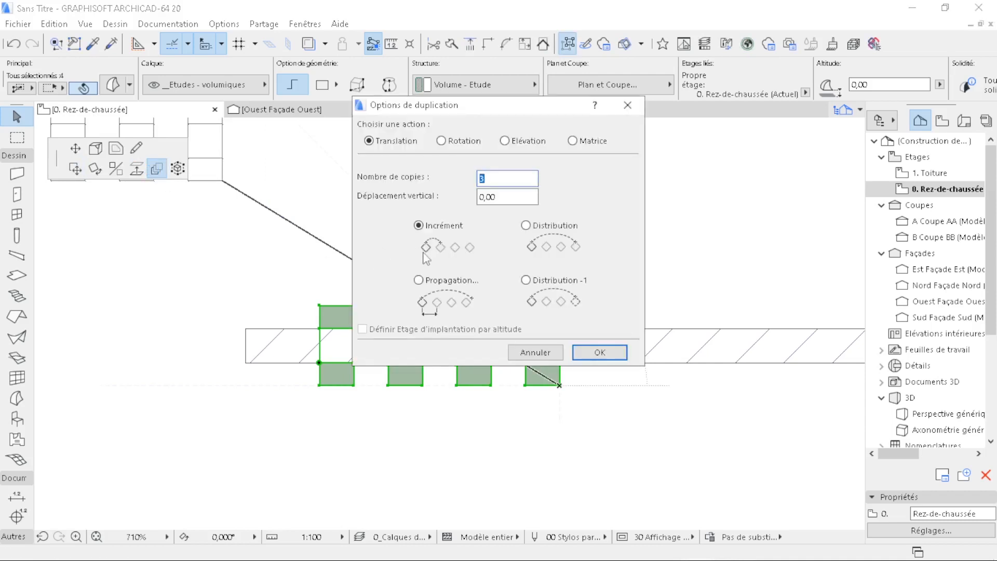
click(598, 349)
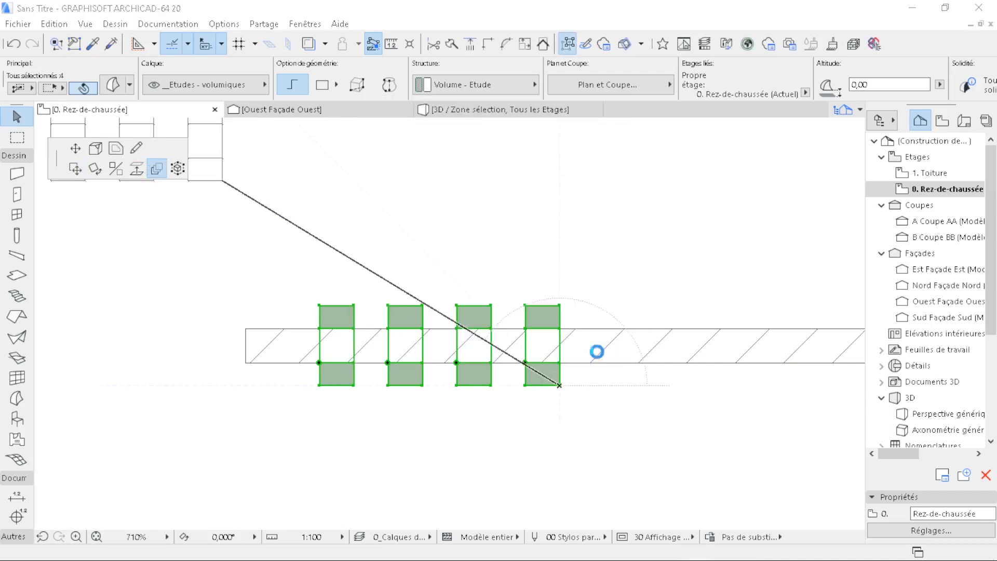
click(492, 306)
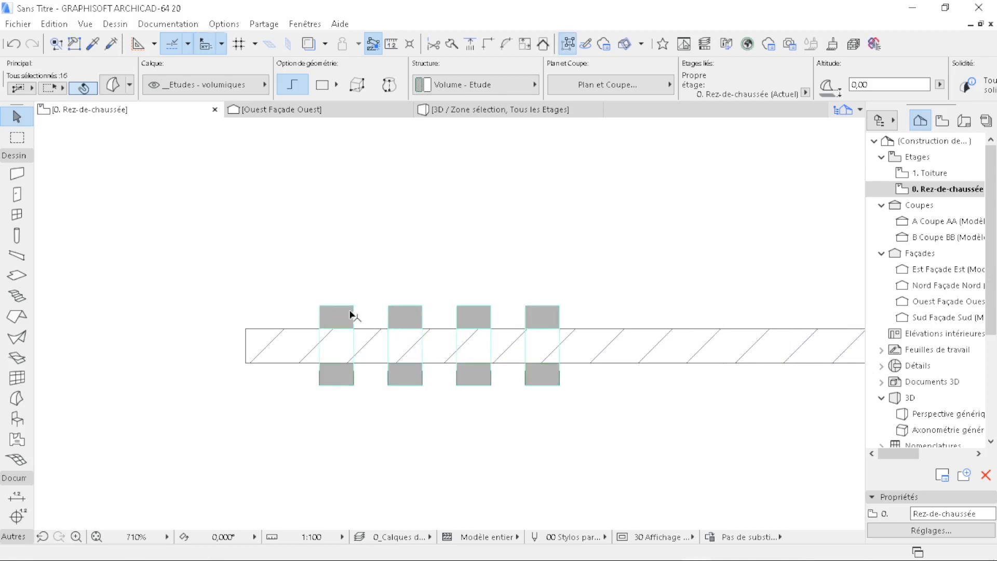
- Stretch the third wall's east end horizontally until it extends beyond the last morph band, and deselect the wall
scroll(316, 323, down, 10)
scroll(641, 324, up, 6)
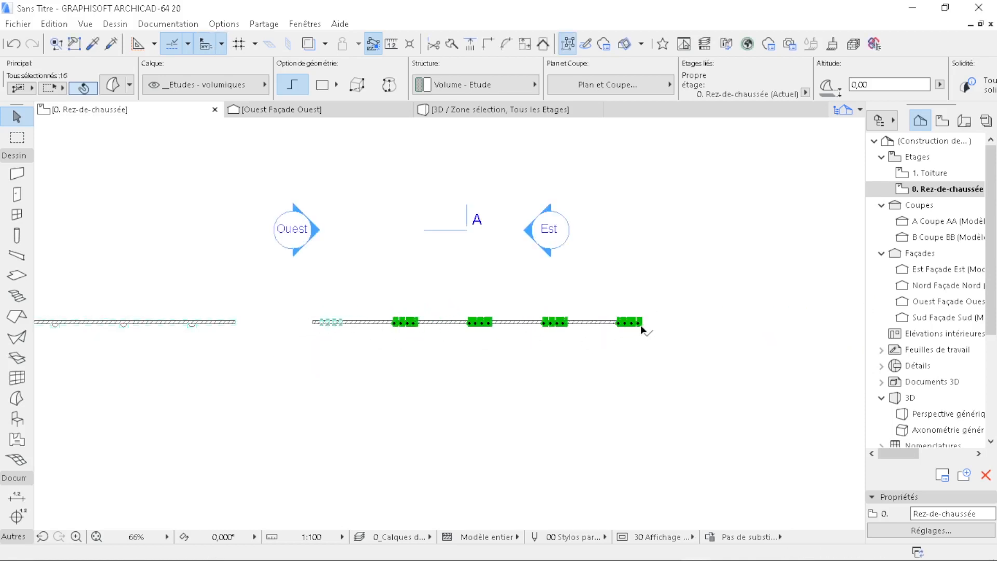
click(514, 326)
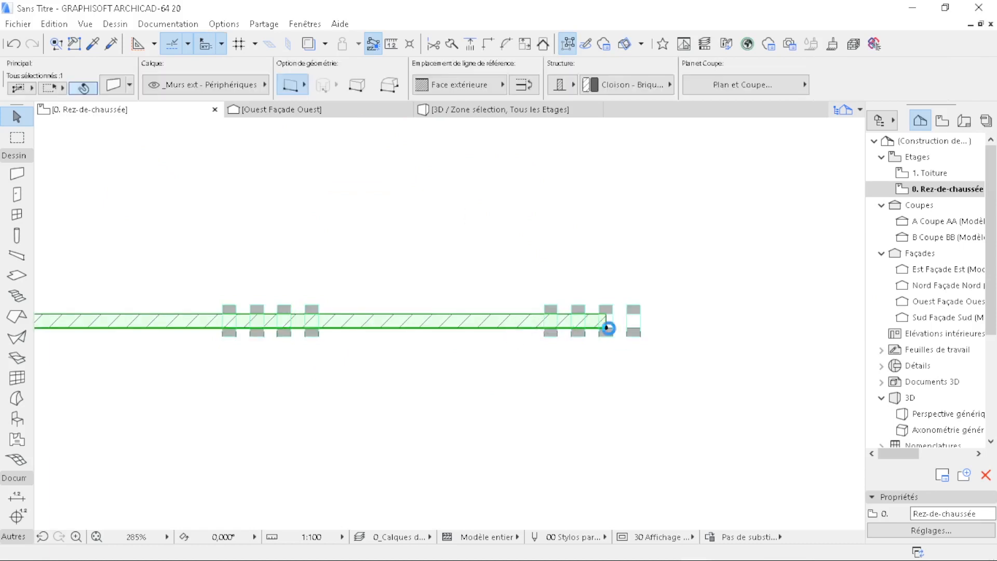
click(606, 328)
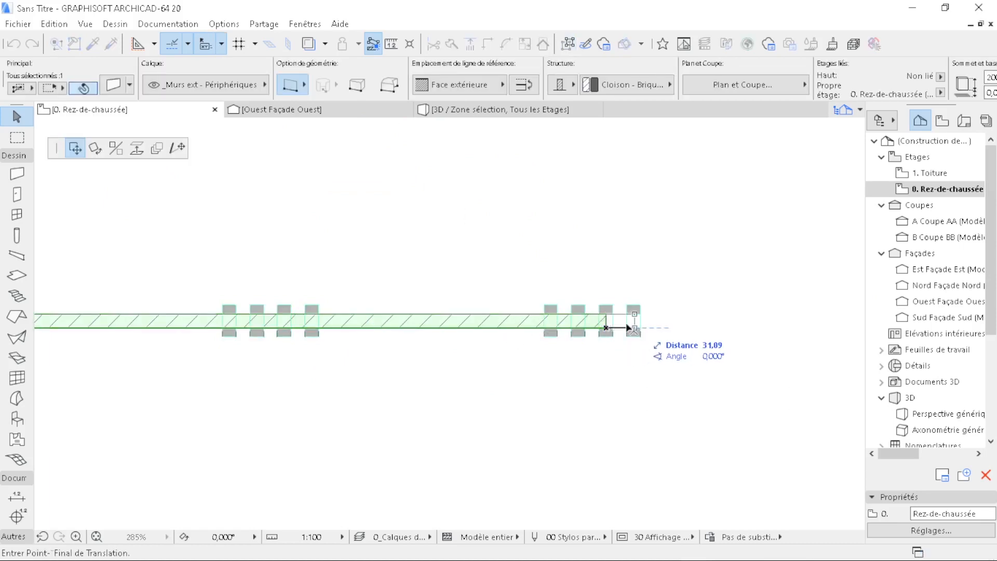
click(674, 327)
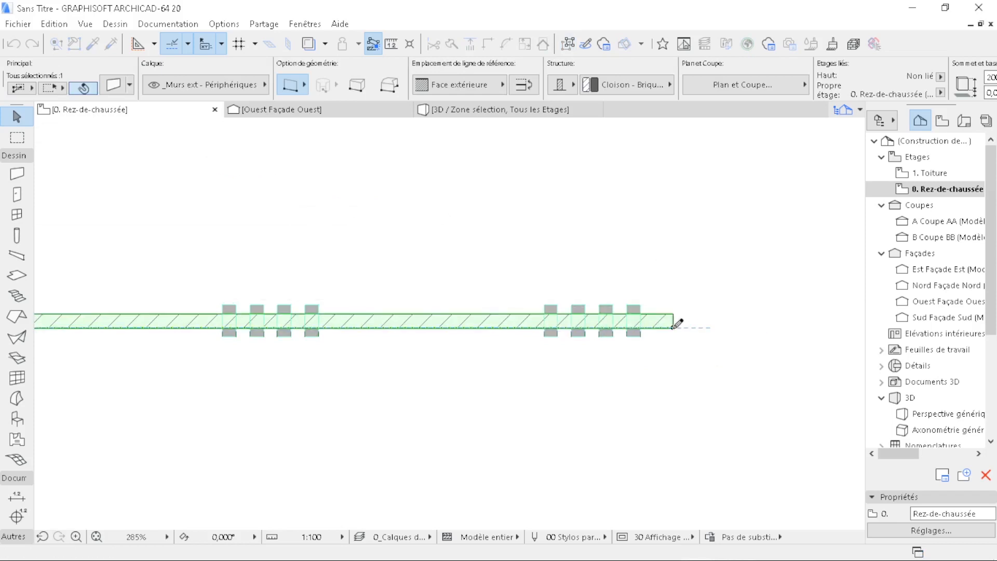
click(723, 291)
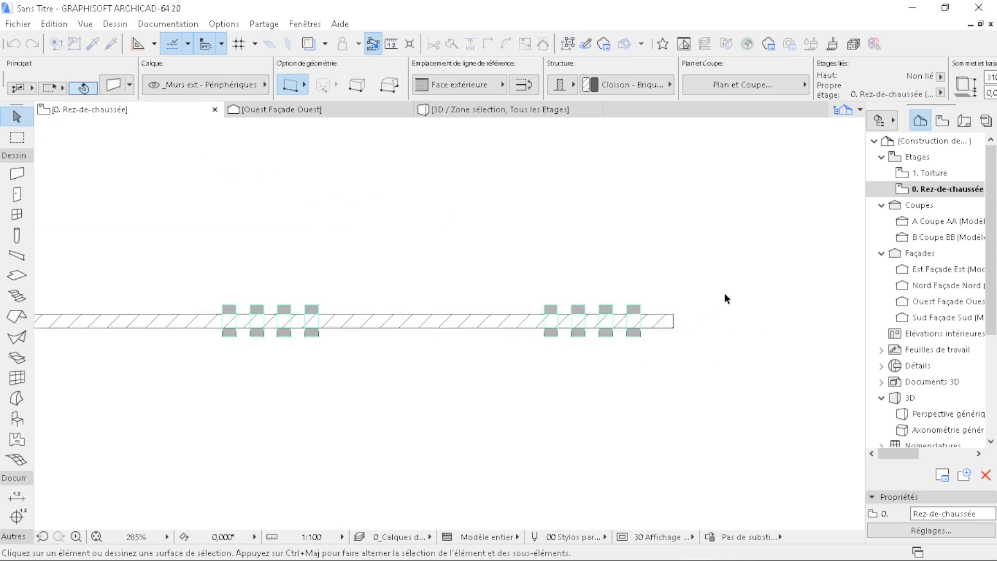
- On the plan, enclose the whole third wall and all its morph groups in a selection zone and show that zone in 3D
click(17, 137)
click(752, 231)
scroll(807, 295, down, 5)
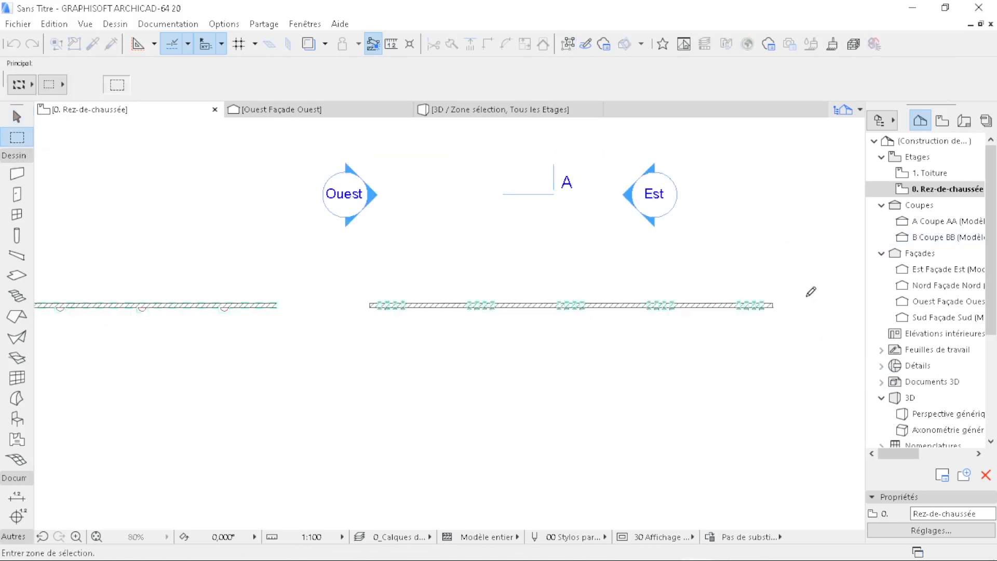
click(340, 340)
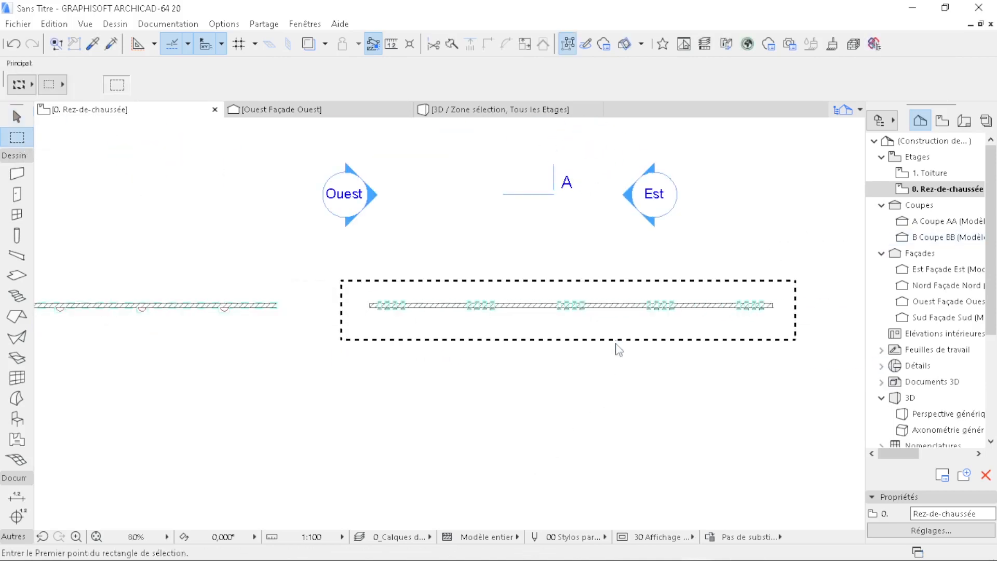
right_click(618, 349)
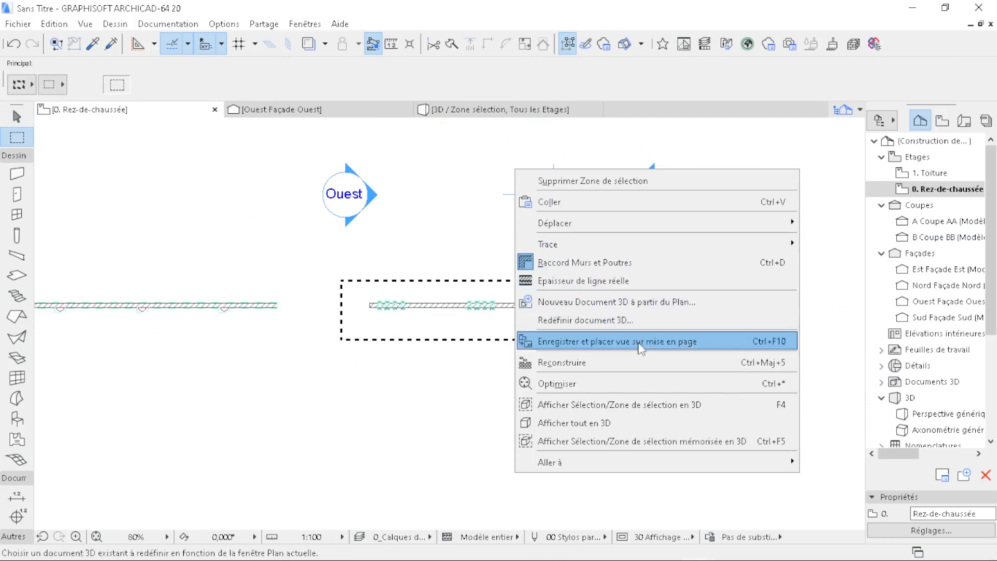
click(587, 404)
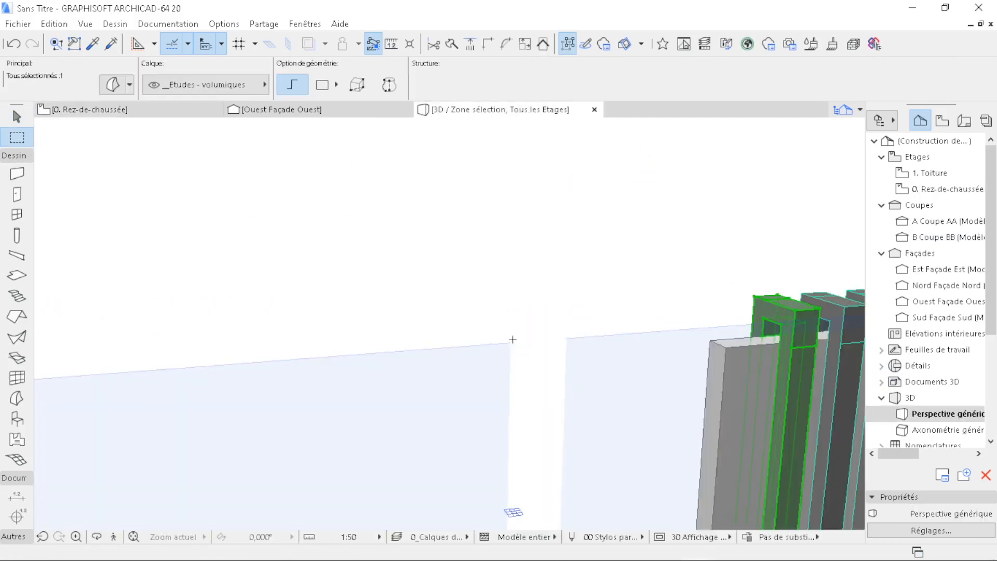
- Clear the selection, fit the third wall in the 3D view and orbit around it to examine its five band groups
key(Escape)
key(Escape)
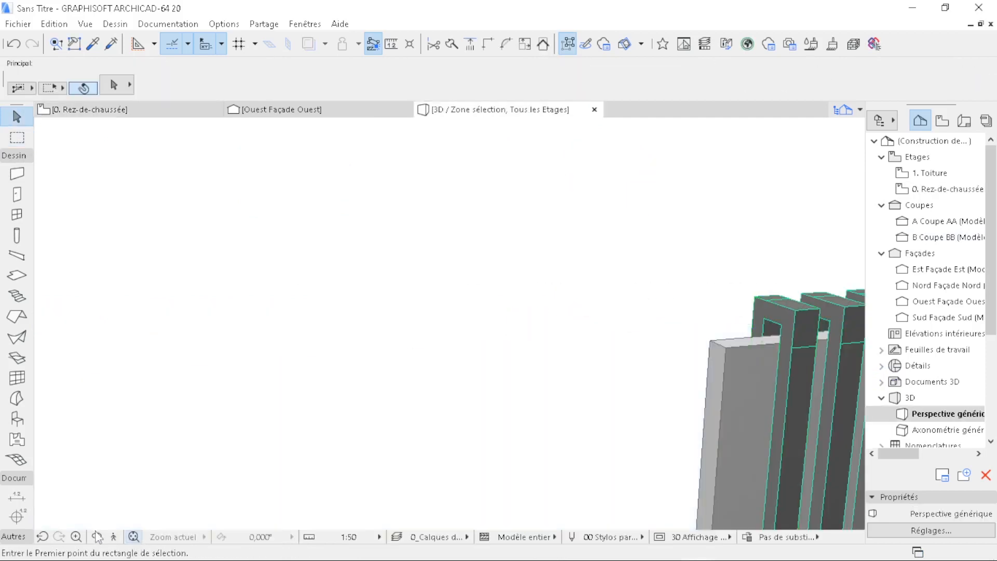
click(134, 536)
click(96, 536)
drag(540, 356, 663, 302)
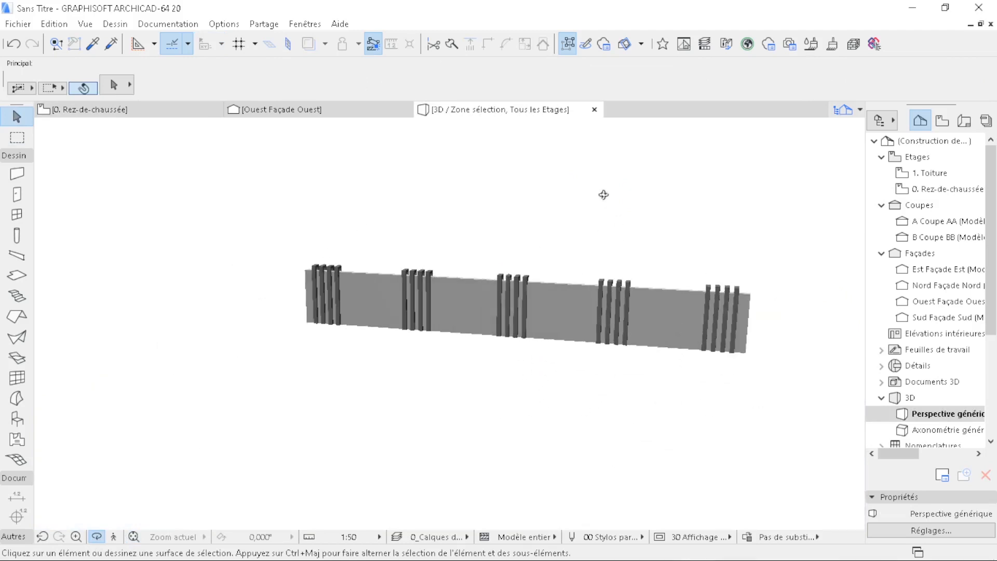
- Show all elements in 3D and orbit around the three fence wall designs to compare them from several angles
right_click(597, 156)
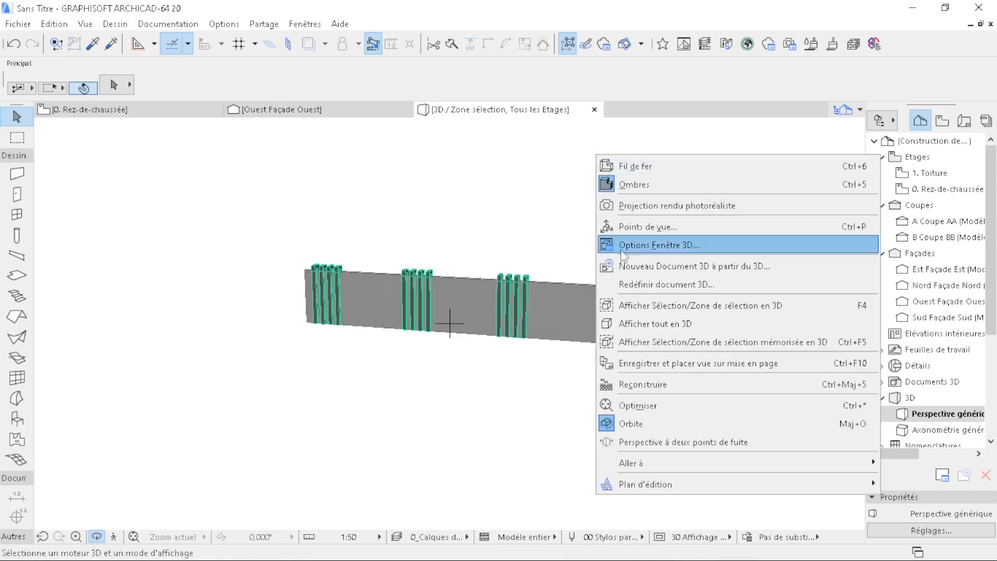
click(654, 323)
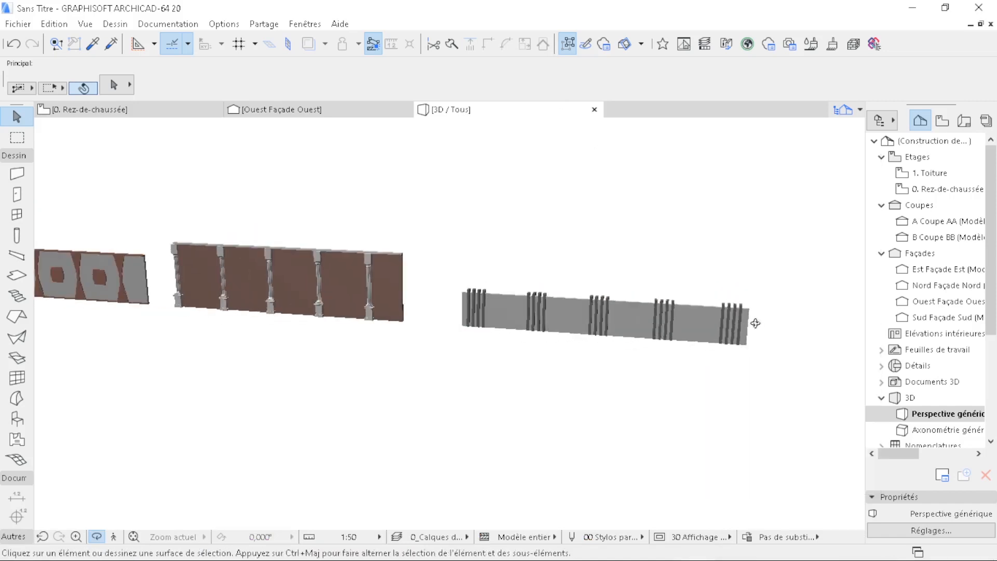
drag(456, 310, 782, 319)
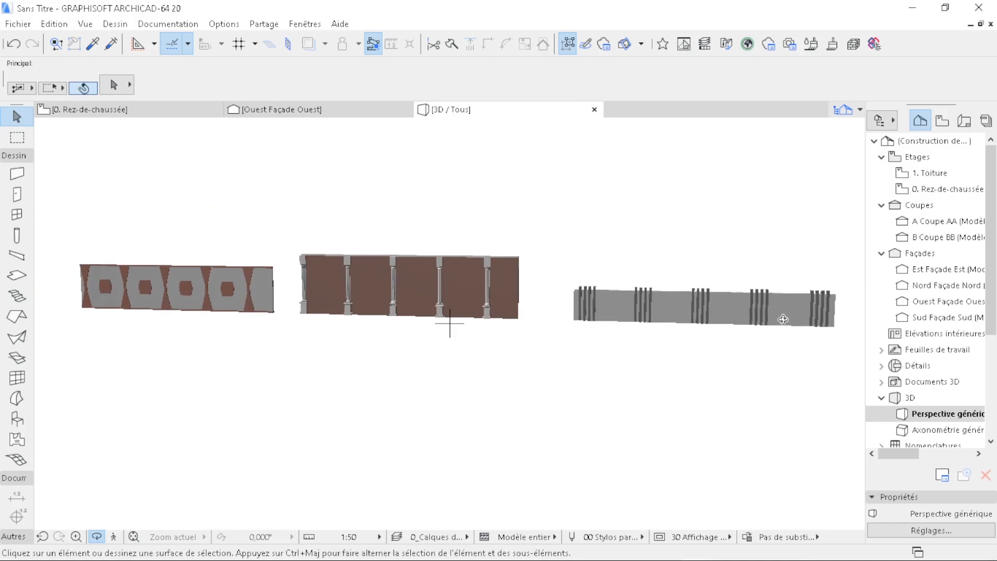
drag(848, 300, 721, 321)
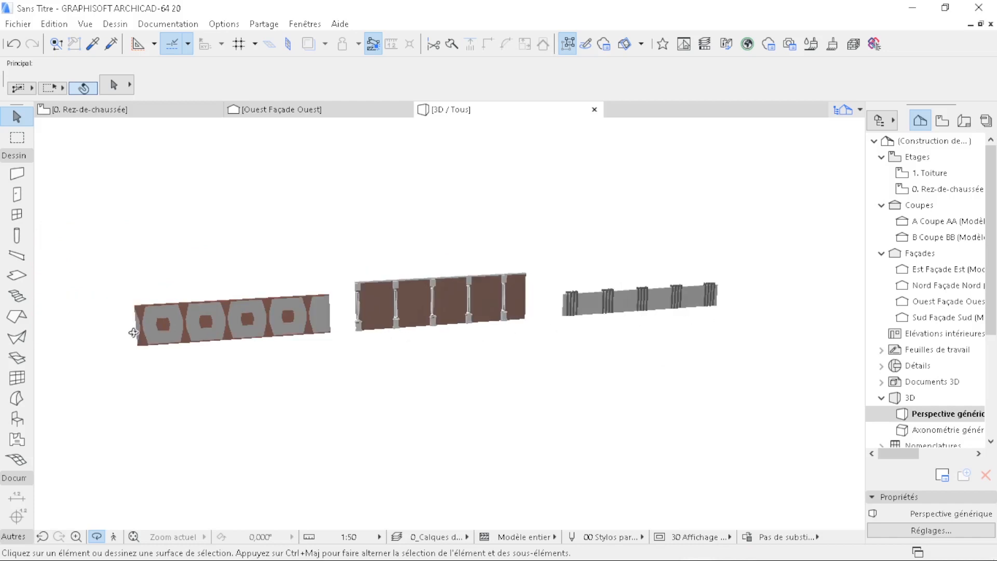
drag(134, 333, 374, 374)
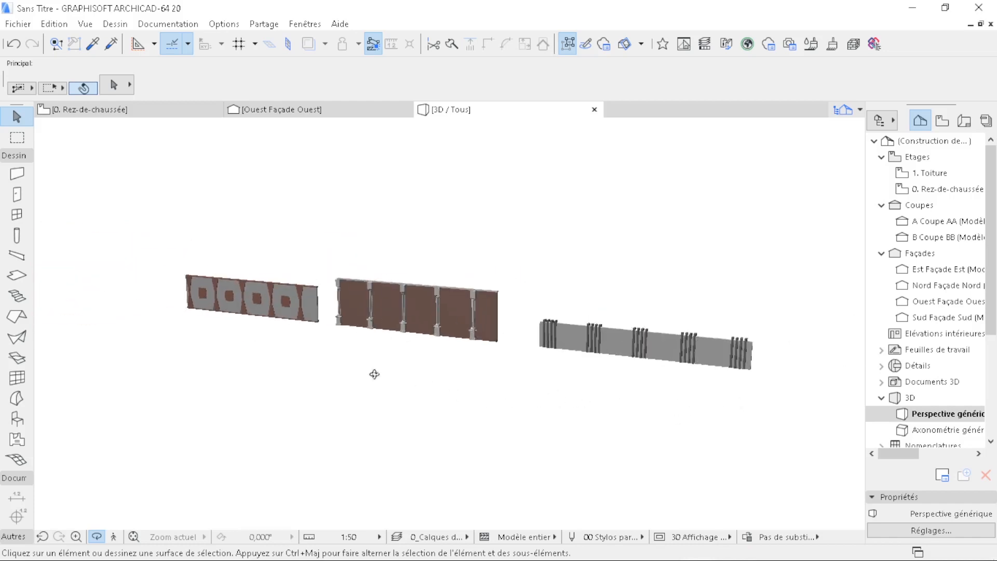
scroll(340, 356, up, 2)
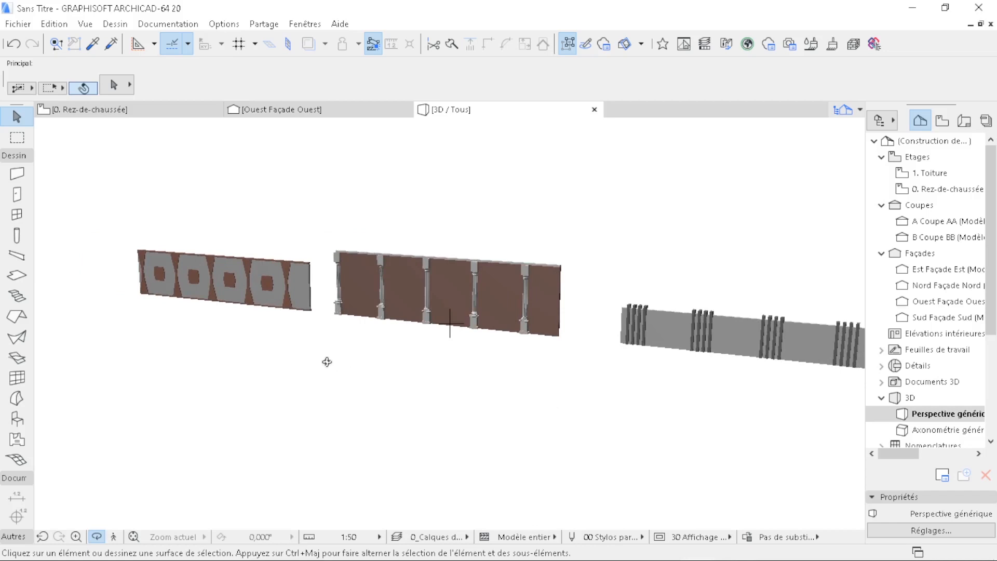
drag(327, 362, 460, 383)
drag(734, 351, 489, 366)
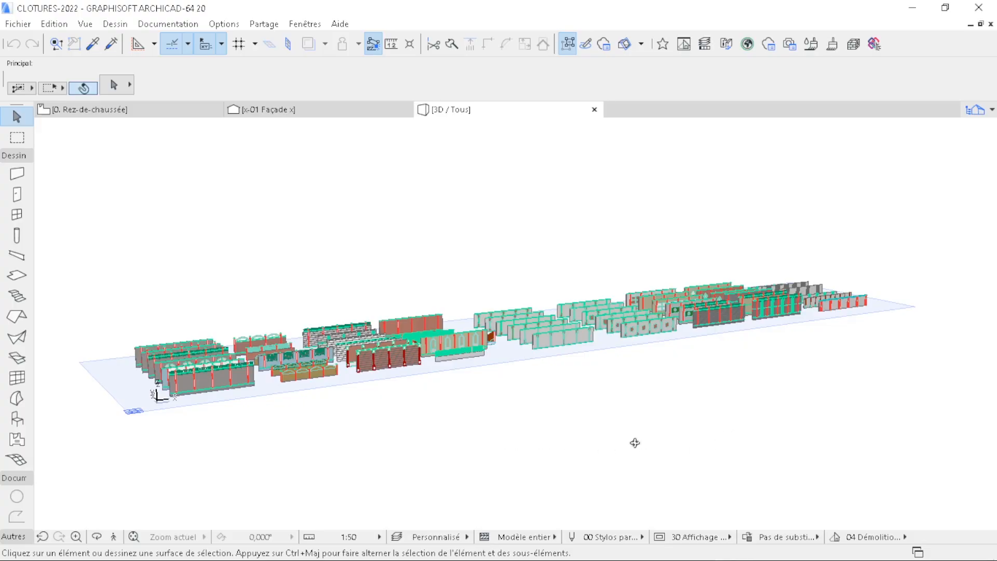
- In the CLOTURES-2022 project, tour the 3D collection of fence walls and examine the different designs
drag(634, 442, 410, 451)
scroll(522, 456, up, 10)
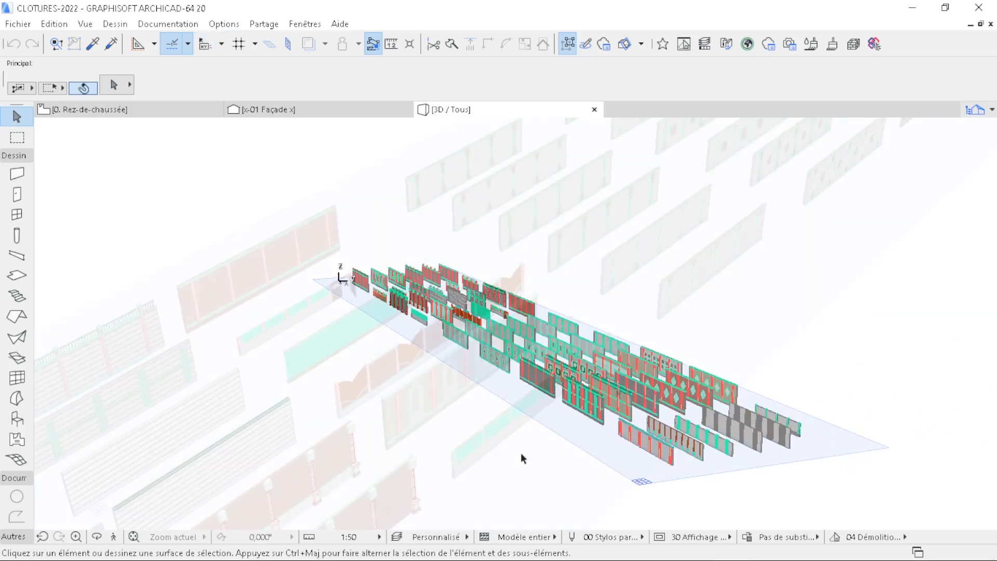
middle_drag(561, 448, 765, 325)
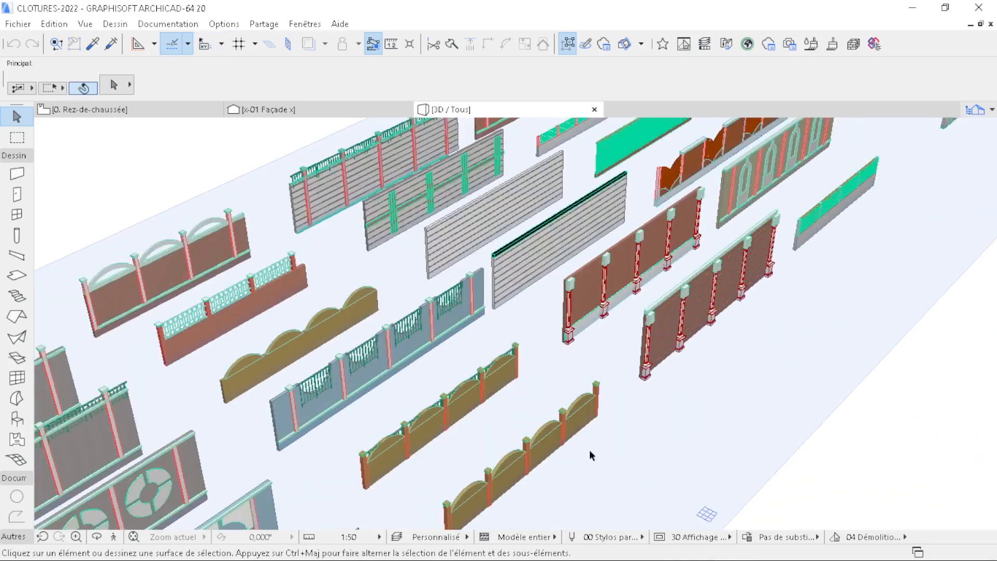
middle_drag(590, 451, 799, 224)
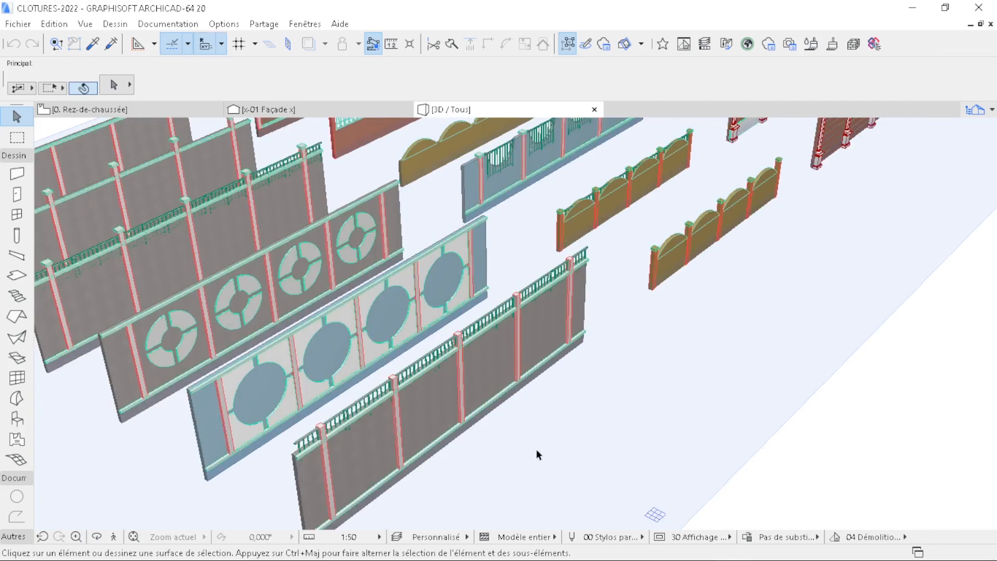
scroll(536, 448, down, 10)
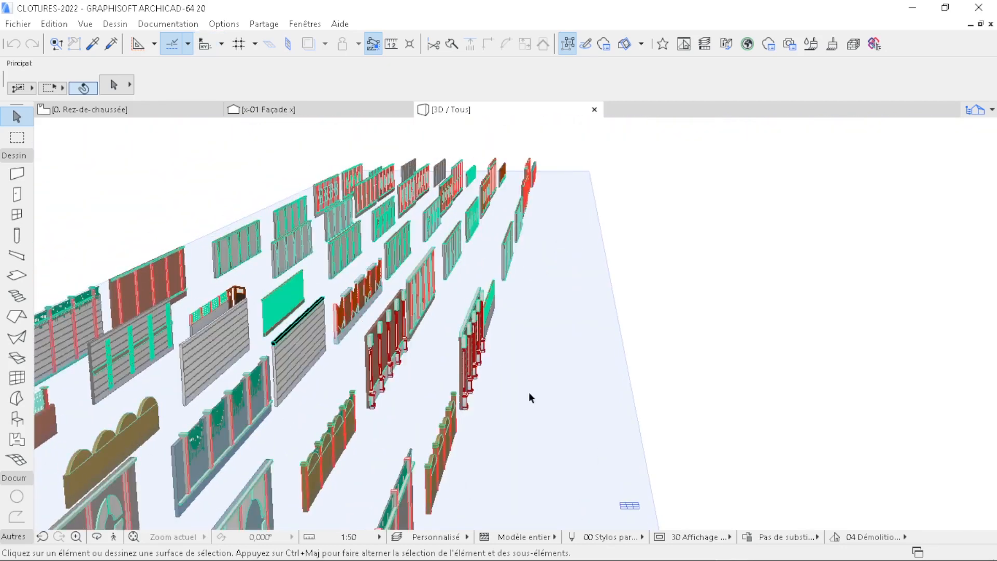
shift+middle_drag(530, 396, 811, 386)
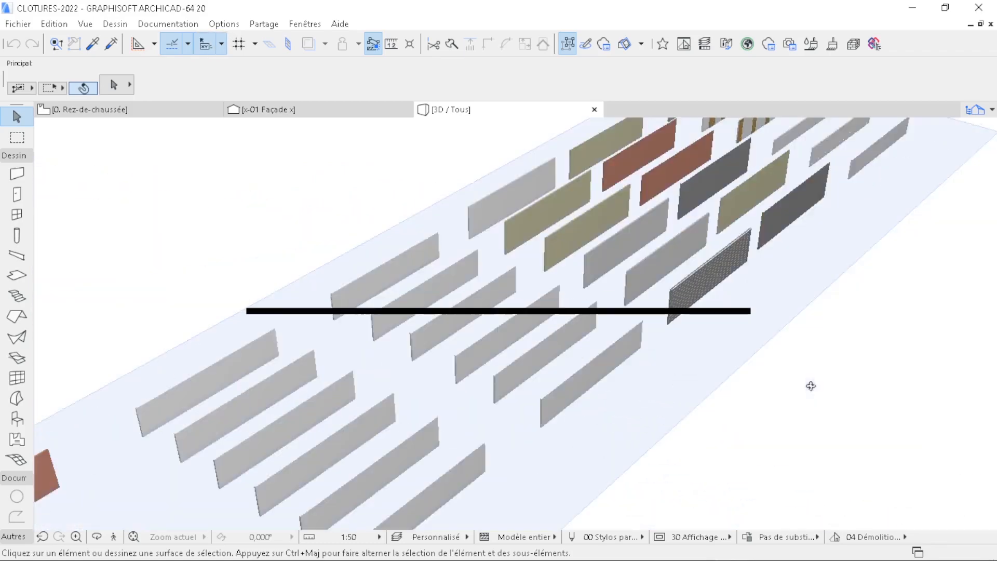
middle_drag(649, 455, 765, 325)
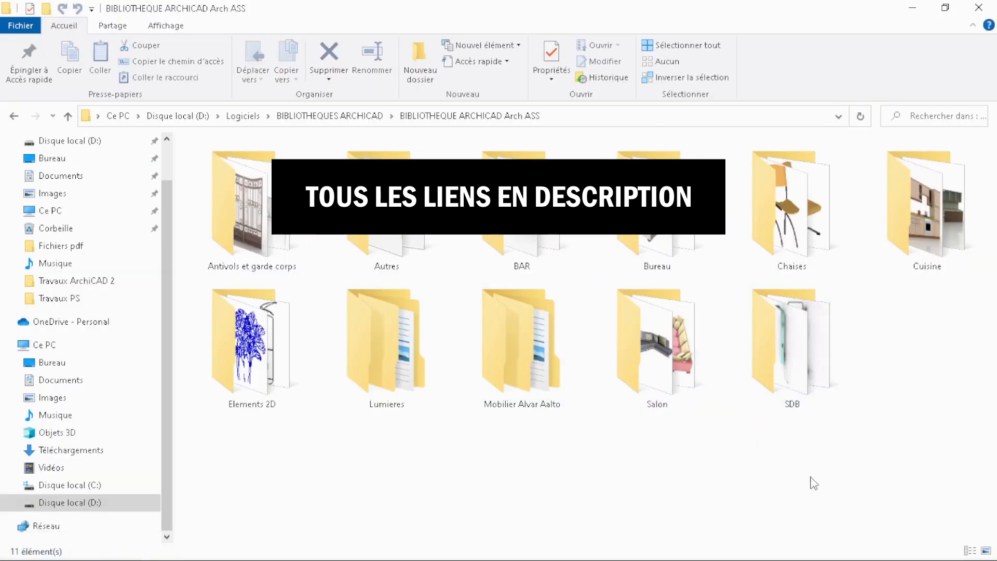
- In File Explorer, browse the Antivols et garde corps and Salon folders of the BIBLIOTHEQUE ARCHICAD Arch ASS library, then return to its main folder
click(285, 240)
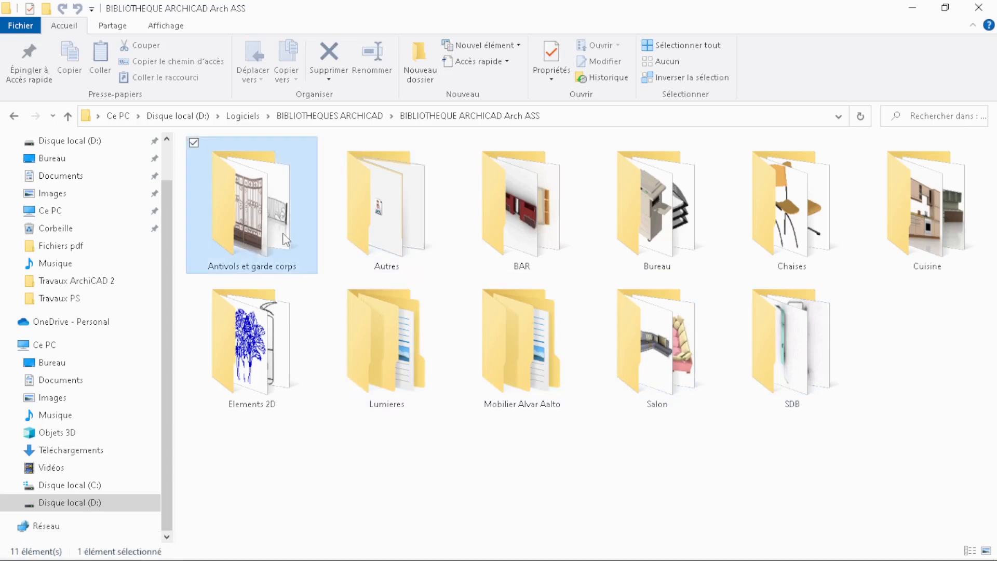
double_click(286, 240)
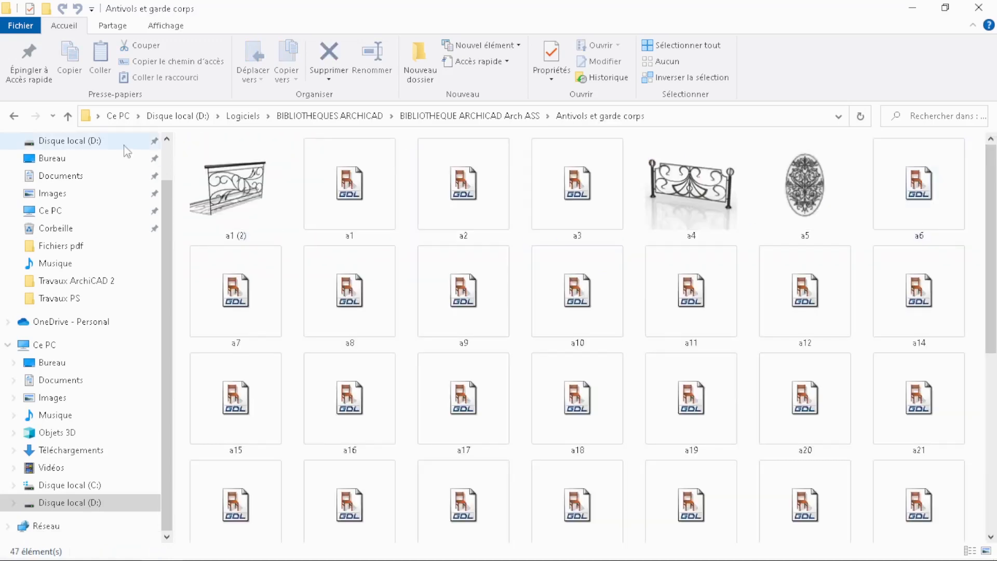
key(alt+Up)
click(285, 240)
double_click(290, 240)
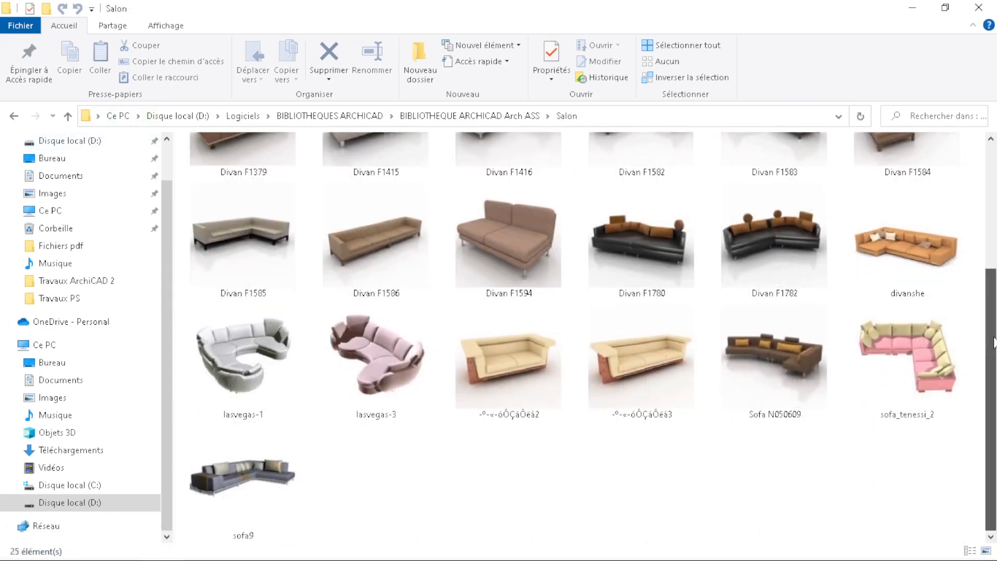
scroll(678, 176, up, 4)
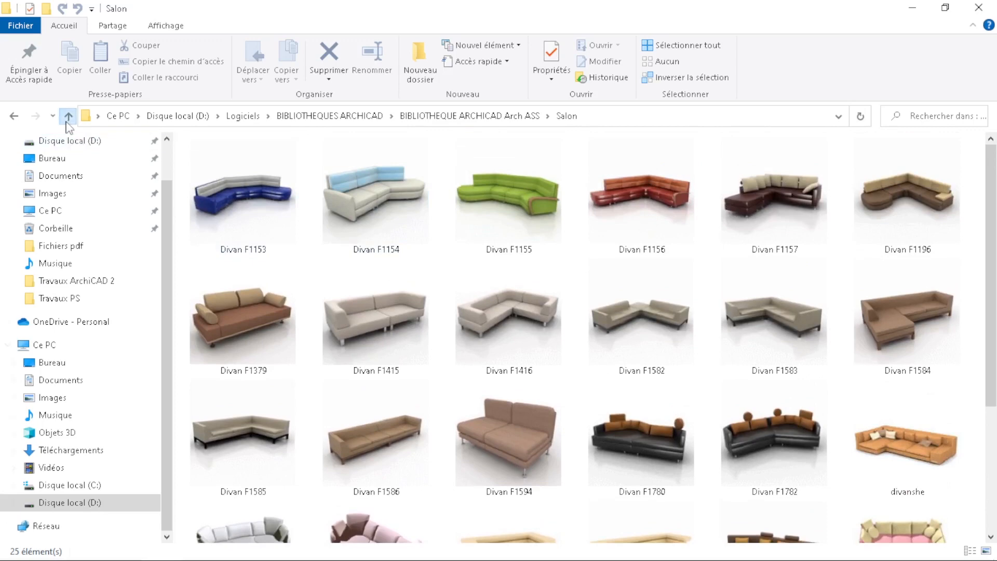
click(67, 122)
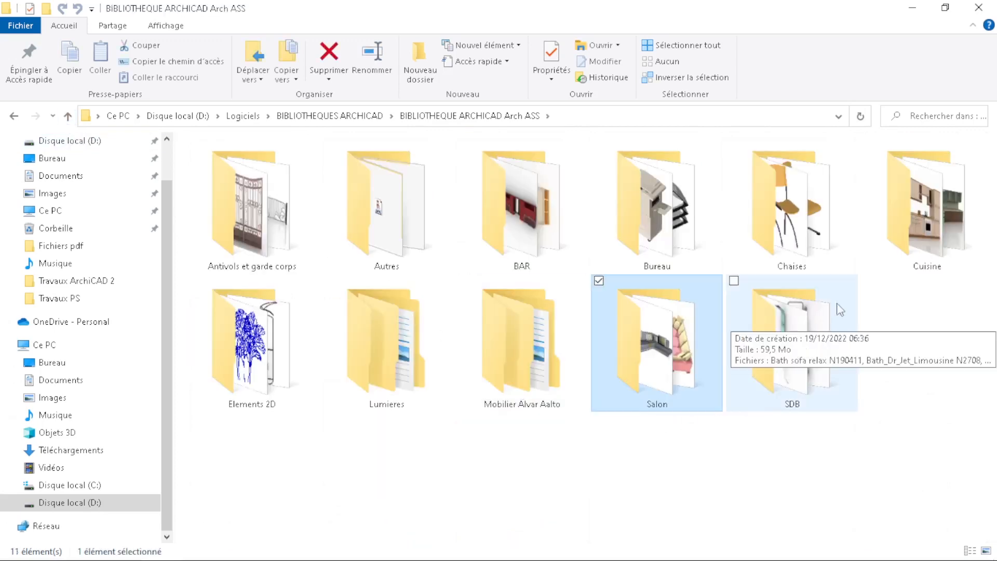
- Look through the Cuisine folder, then open Mobilier Alvar Aalto and select its OTHER subfolder
click(903, 253)
double_click(900, 256)
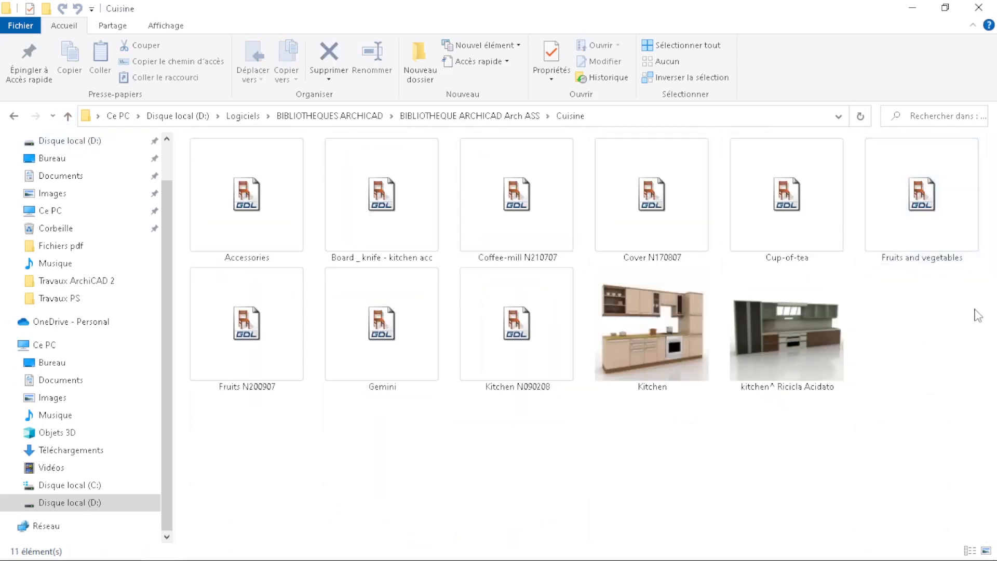
click(68, 117)
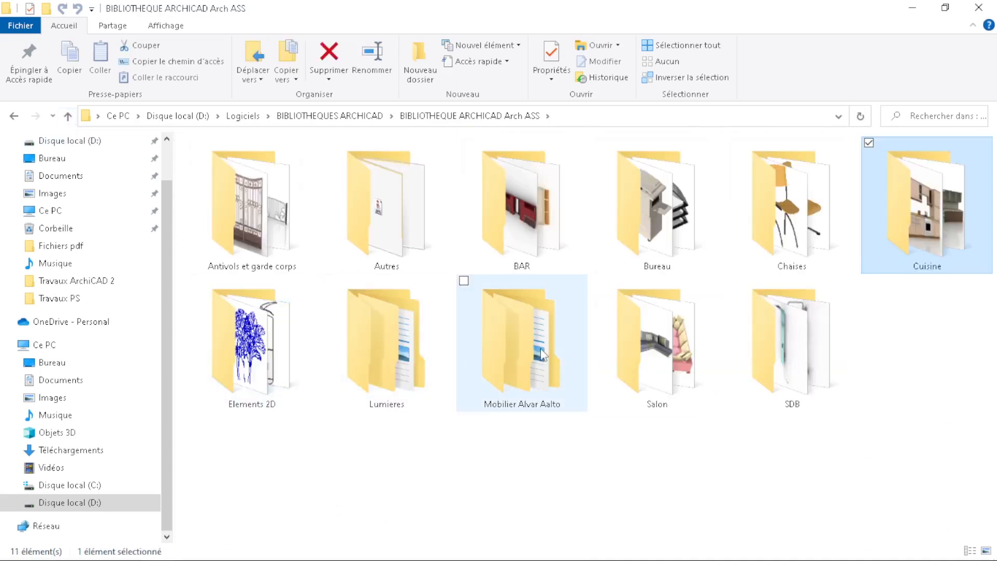
double_click(543, 355)
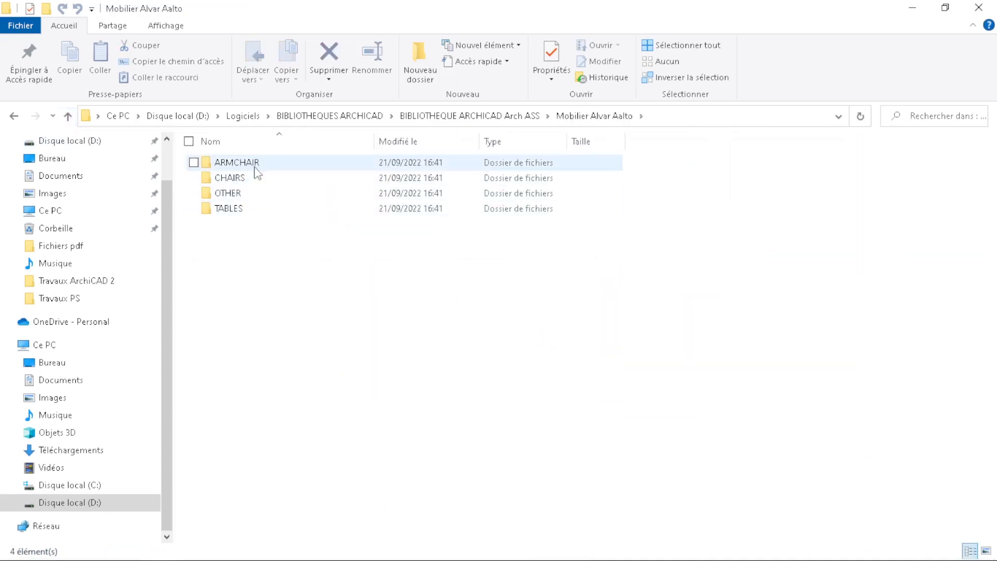
click(250, 199)
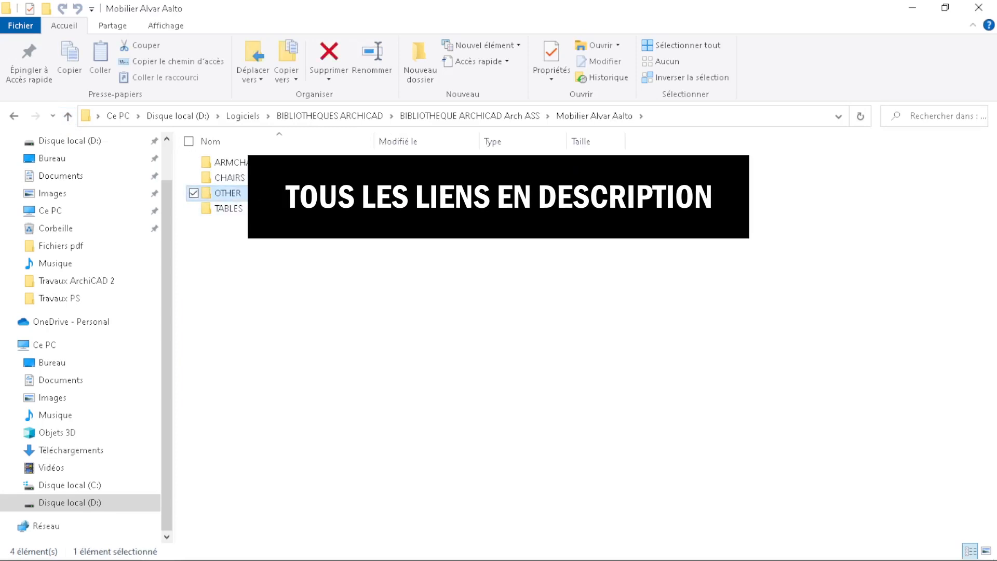